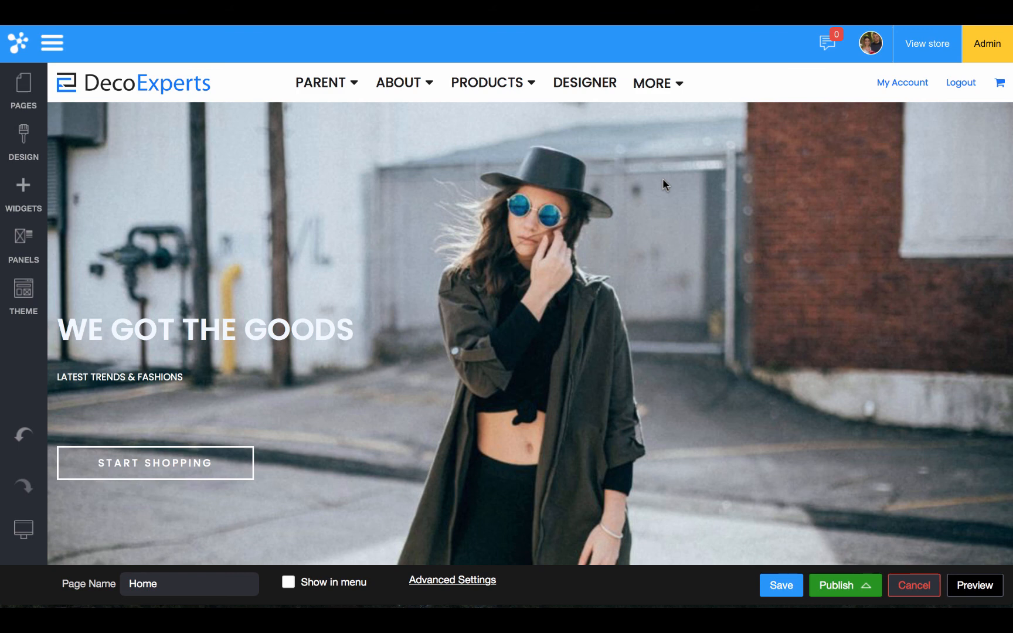
# - Add a one-column row above the home page's hero banner and increase the row's height
pyautogui.click(24, 189)
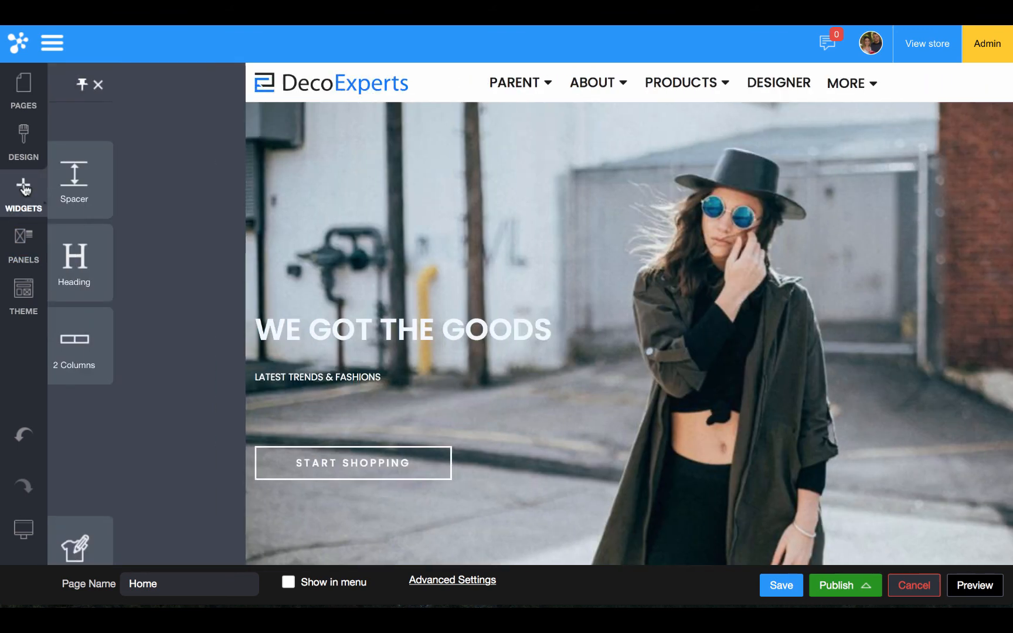
pyautogui.moveTo(155, 343); pyautogui.dragTo(324, 142)
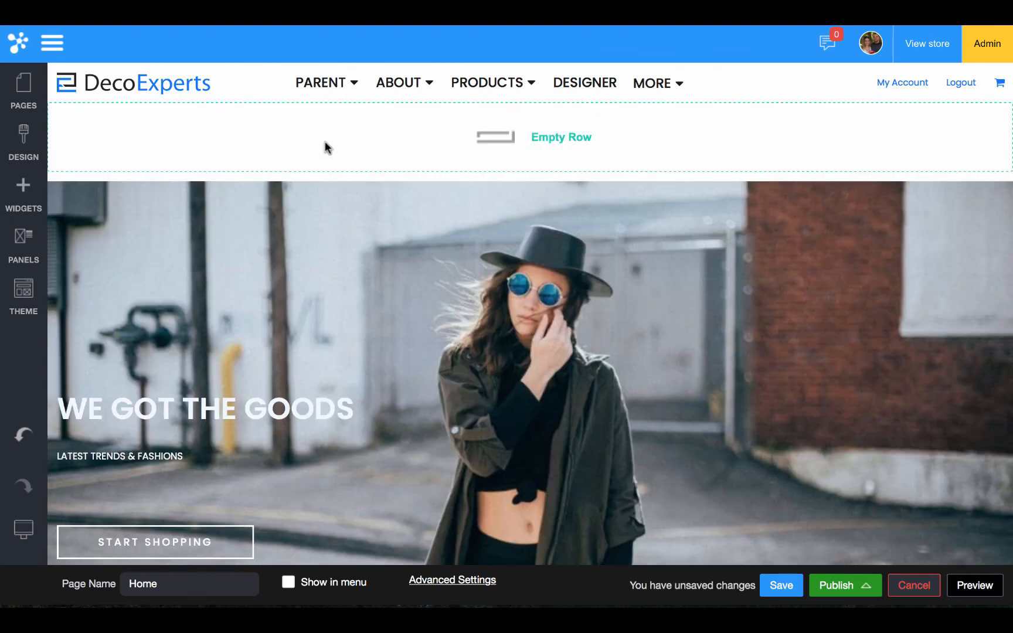
pyautogui.moveTo(86, 174); pyautogui.dragTo(85, 432)
# - Place an image widget in the empty column, using the theme image of the four volunteers in blue shirts
pyautogui.click(24, 193)
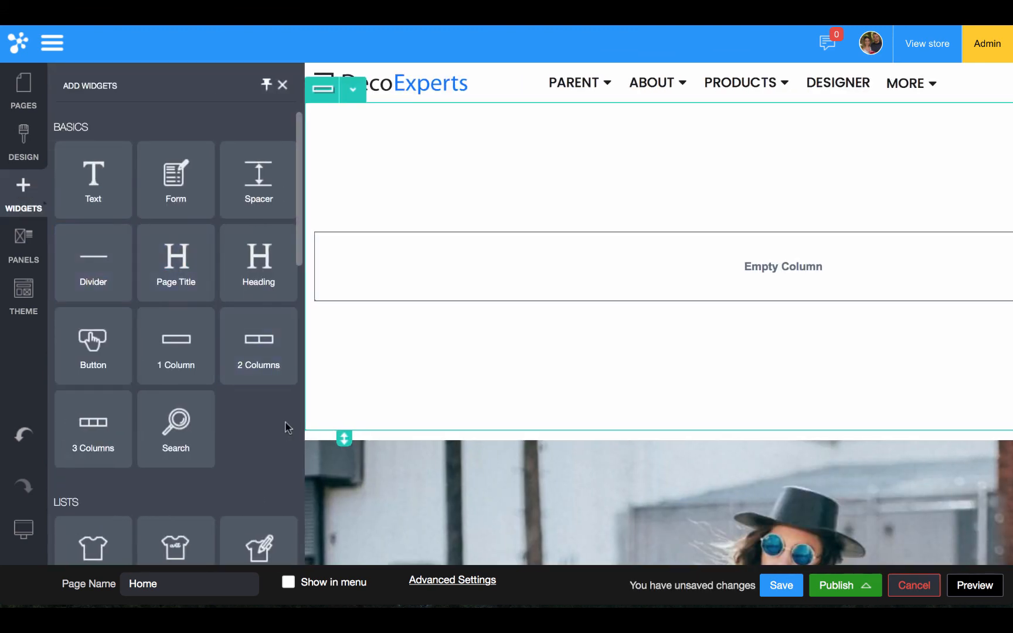
pyautogui.scroll(-5, 285, 429)
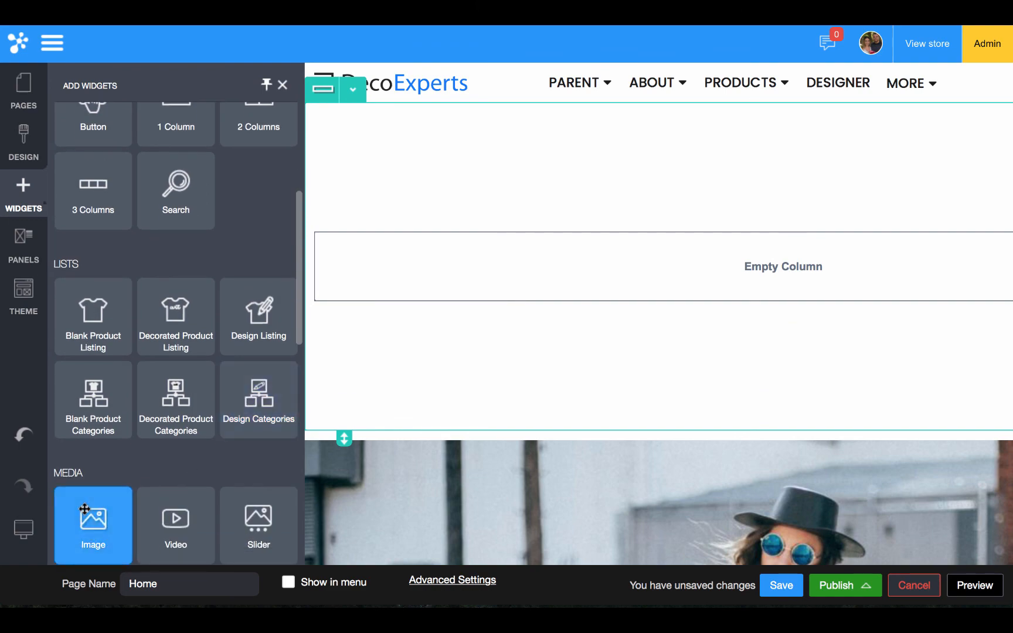
pyautogui.moveTo(84, 515); pyautogui.dragTo(527, 265)
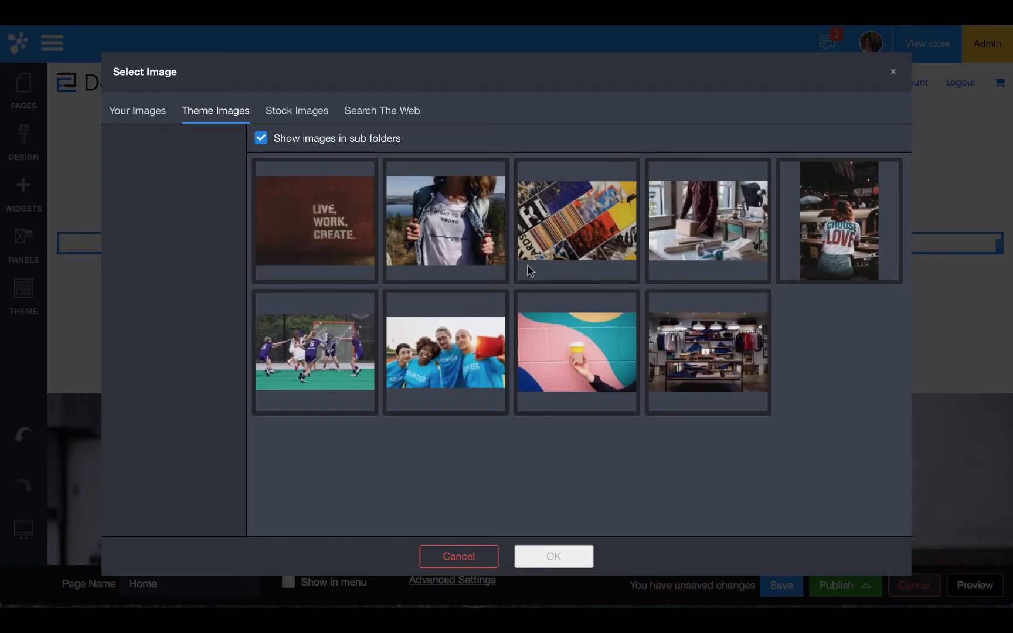
pyautogui.click(463, 331)
pyautogui.click(555, 554)
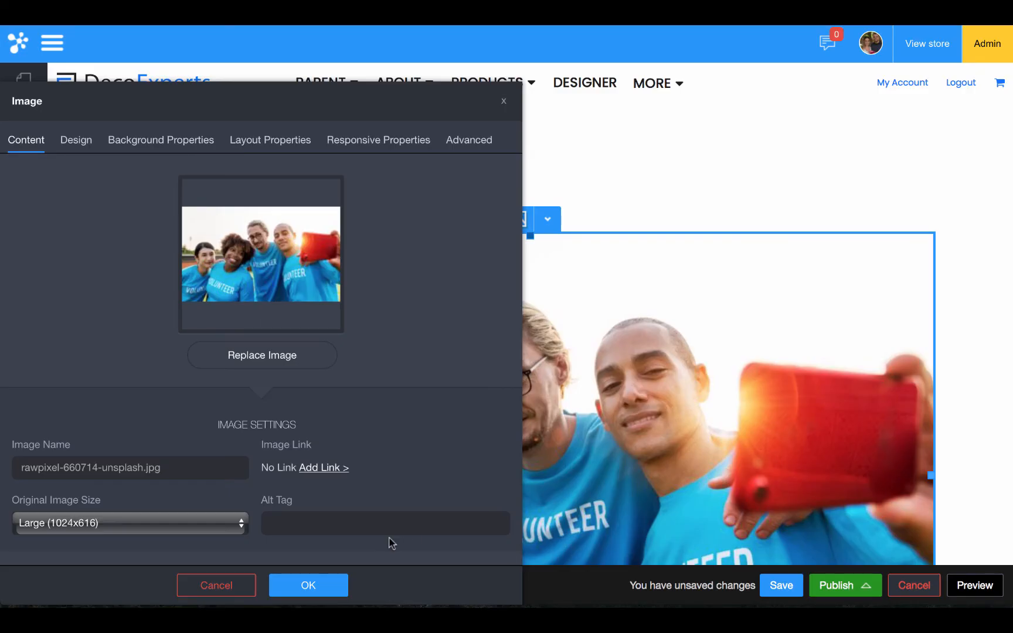
pyautogui.click(308, 585)
# - Set the volunteer image's title display to Show on Image
pyautogui.scroll(-4, 435, 395)
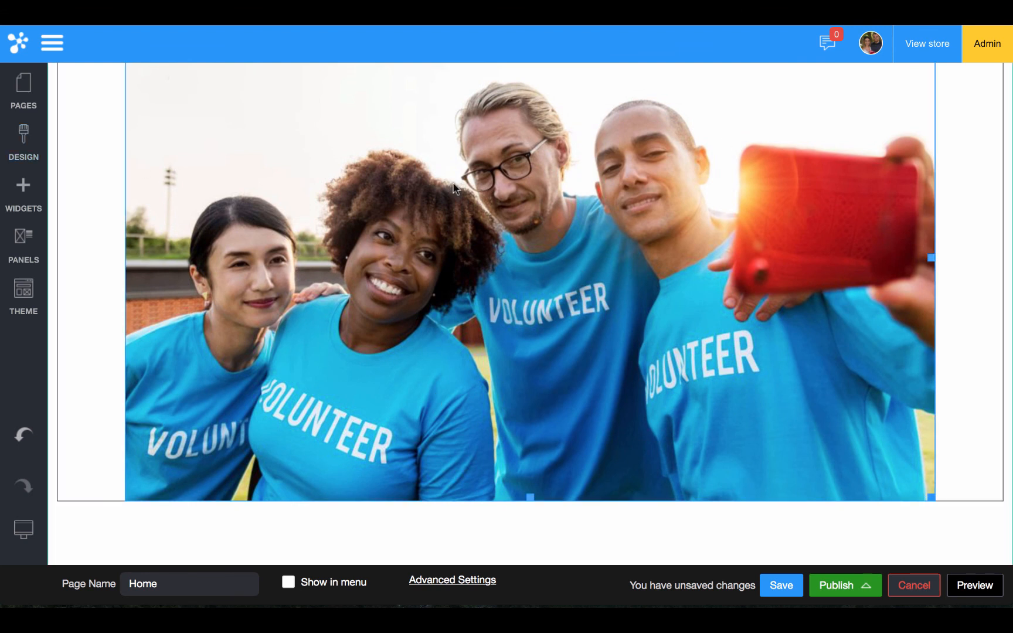
pyautogui.click(25, 197)
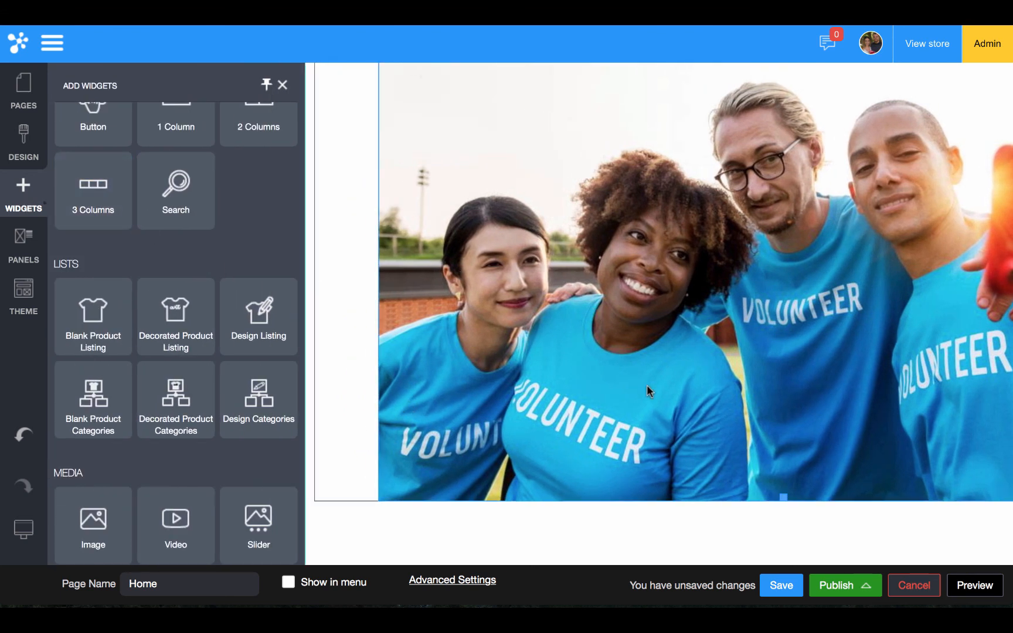
pyautogui.doubleClick(792, 392)
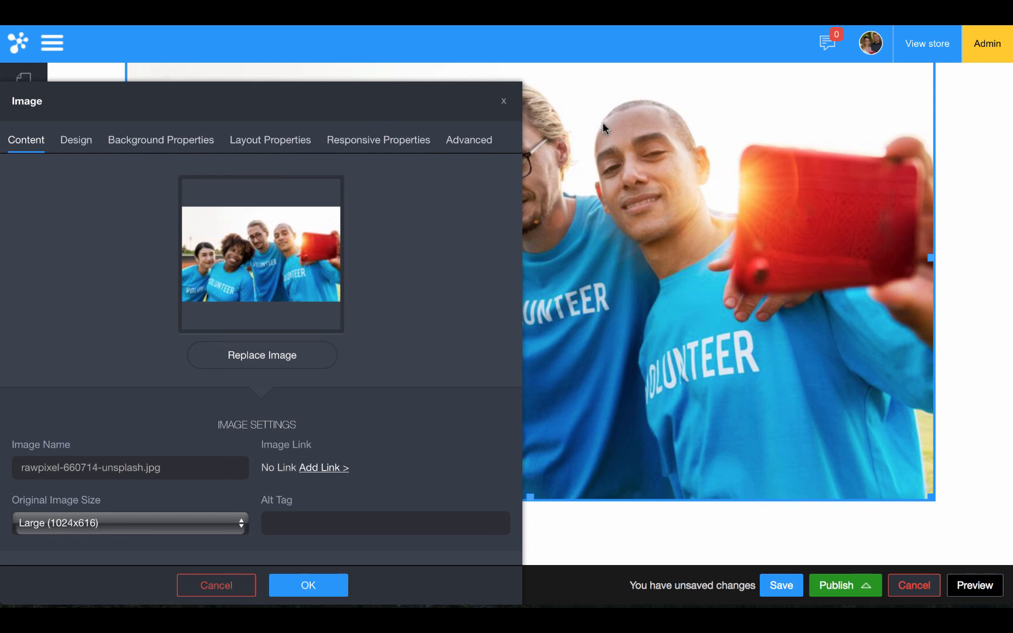
pyautogui.moveTo(253, 95); pyautogui.dragTo(251, 36)
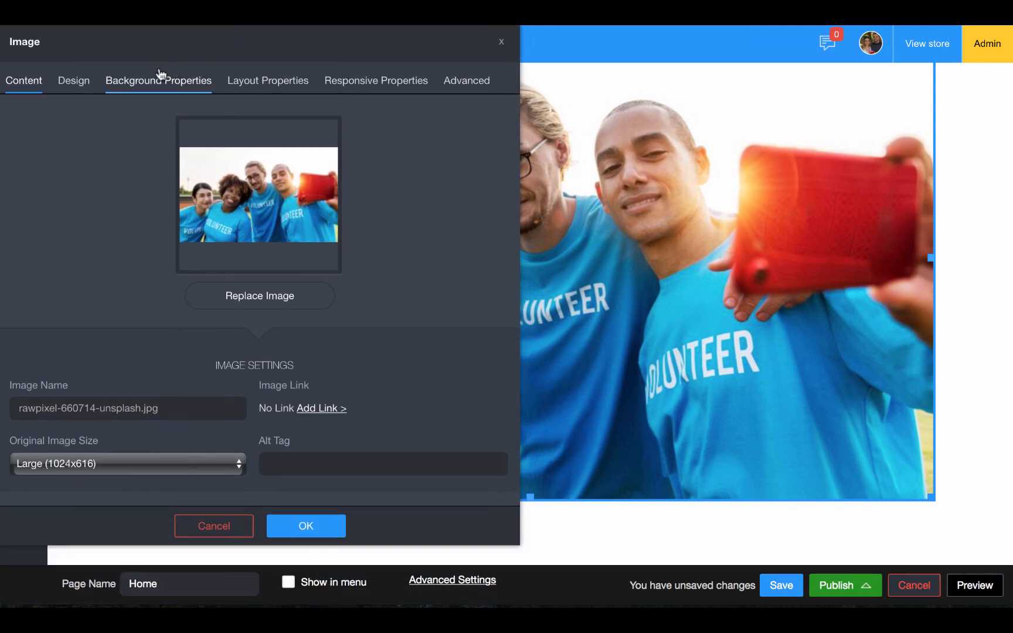
pyautogui.click(74, 82)
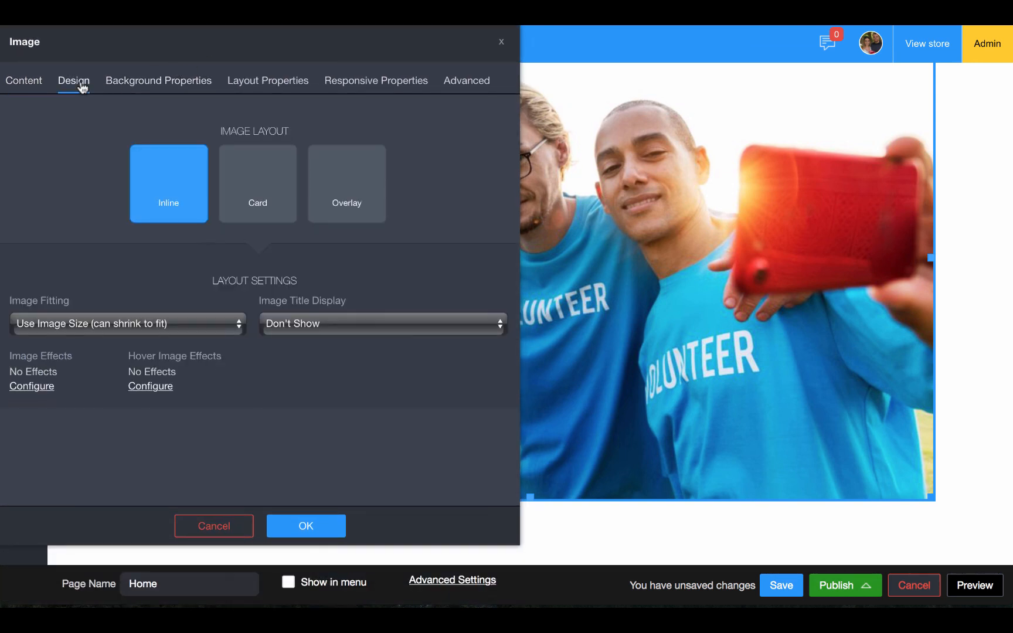
pyautogui.click(349, 327)
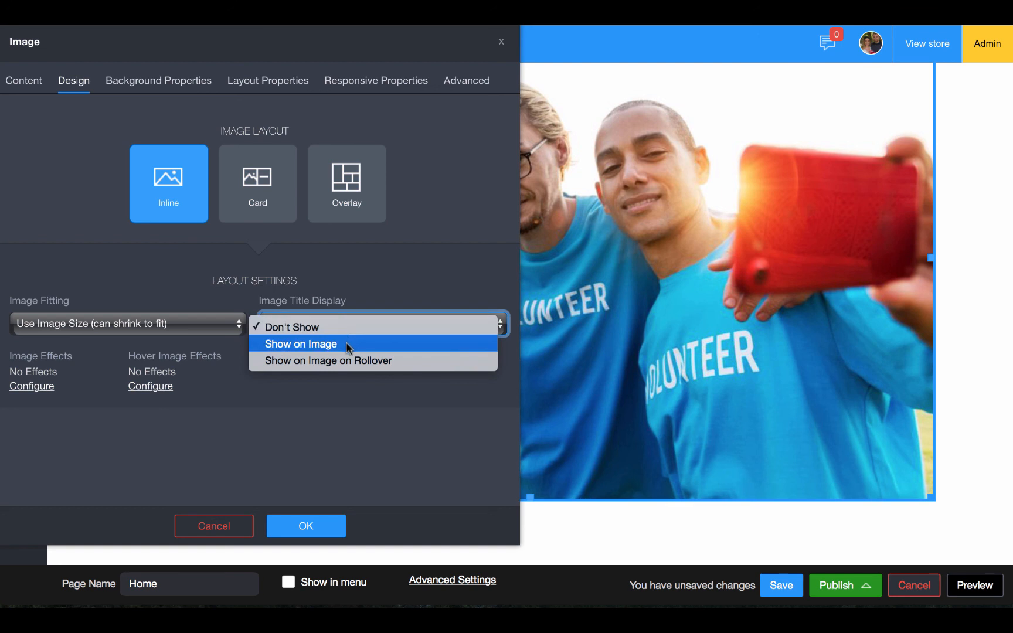
pyautogui.click(346, 344)
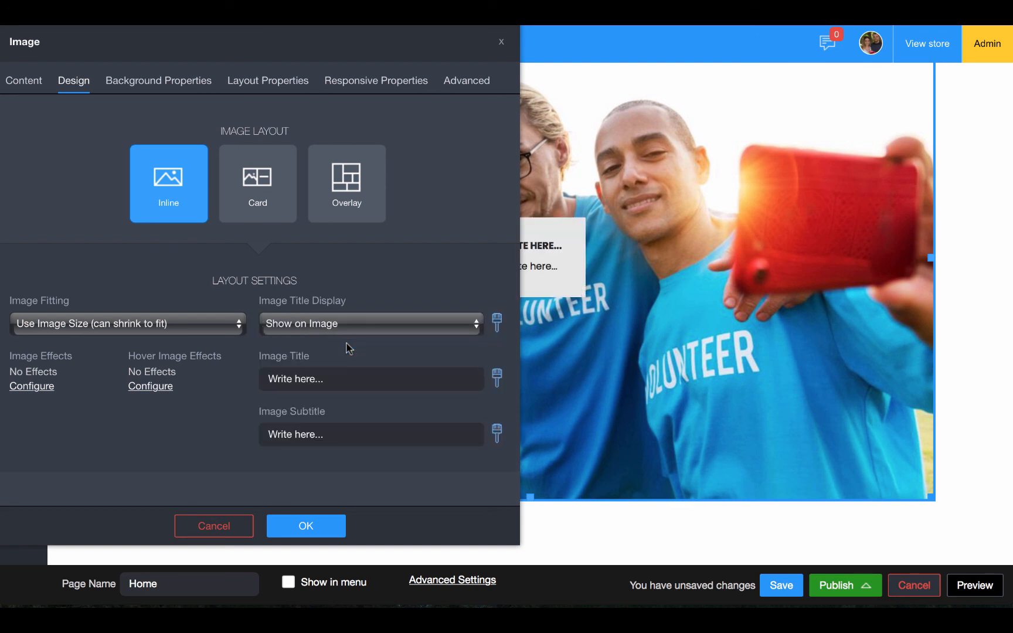
# - Set the image title to "Whatever I want"
pyautogui.moveTo(377, 47); pyautogui.dragTo(260, 33)
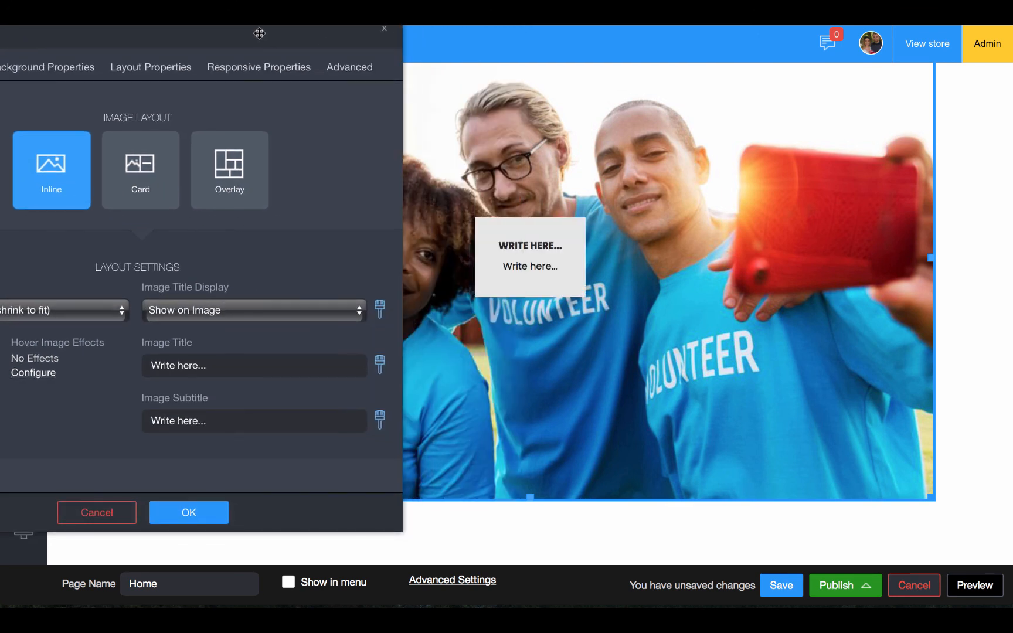
pyautogui.click(261, 368)
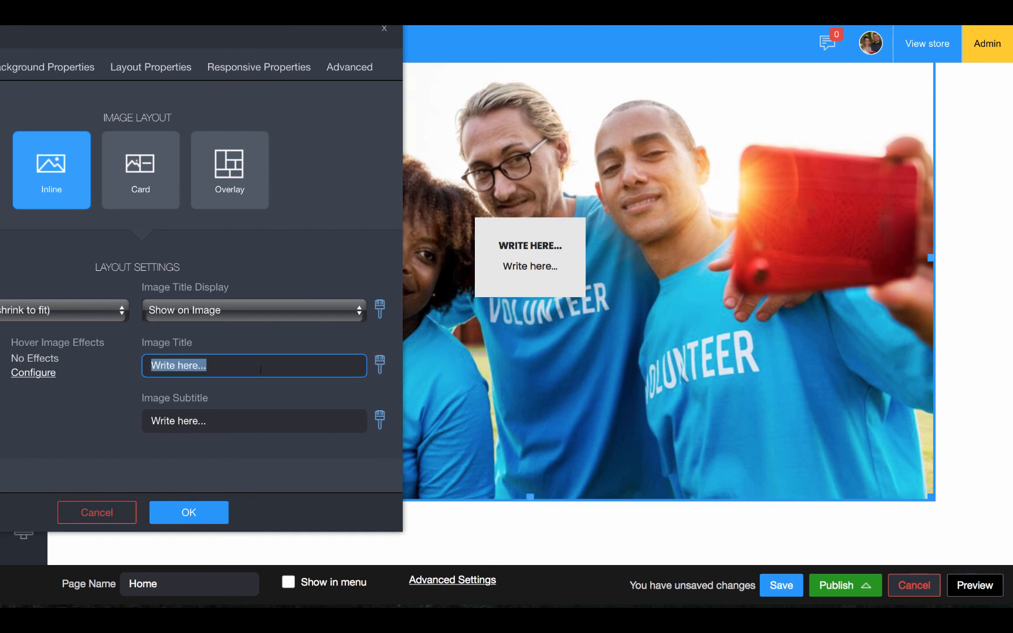
pyautogui.write('Whatever ')
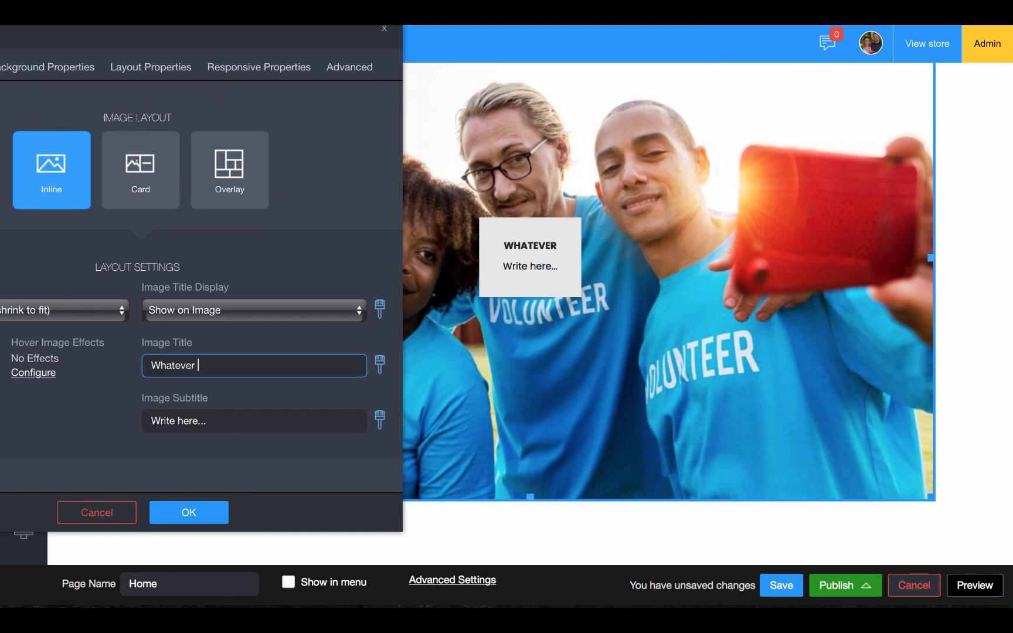
pyautogui.write('I want')
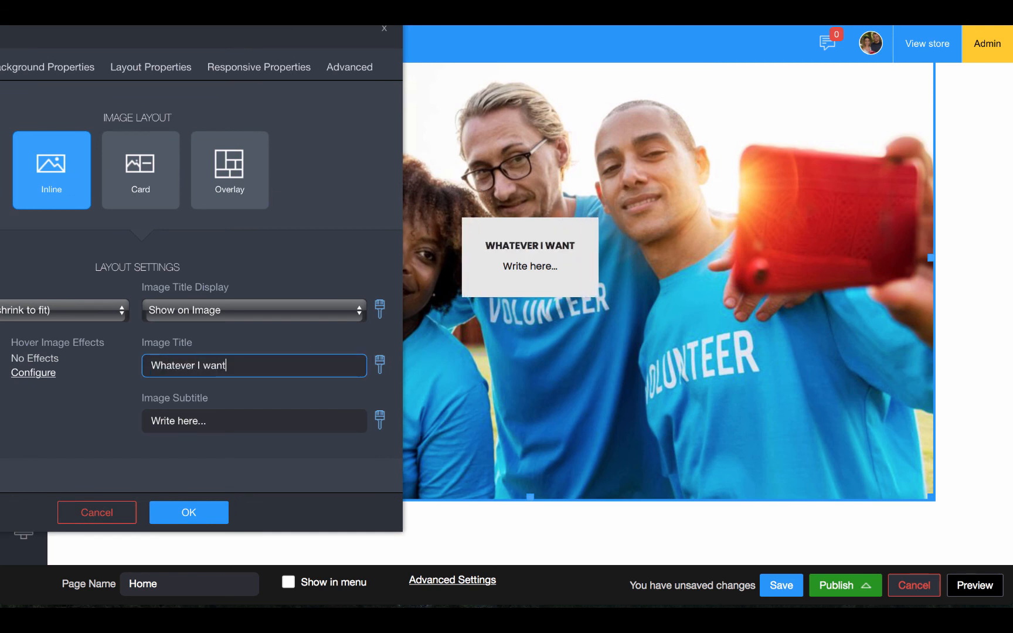
# - Increase the image title's font size to 41
pyautogui.click(380, 365)
pyautogui.moveTo(210, 251); pyautogui.dragTo(226, 255)
pyautogui.click(117, 408)
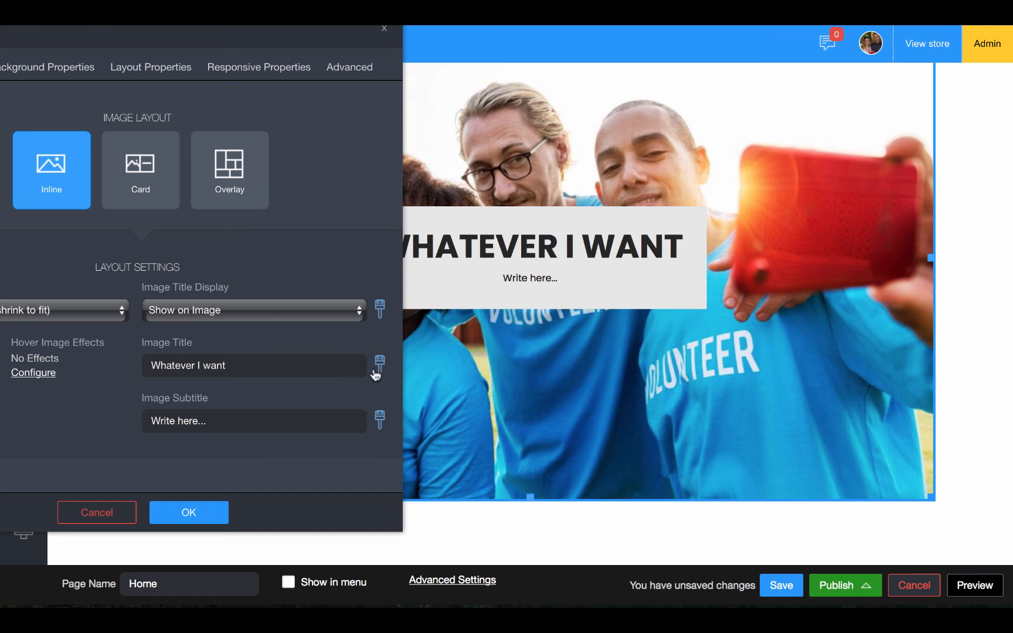
# - Make the title box's background color transparent and set its border width to 0
pyautogui.click(378, 309)
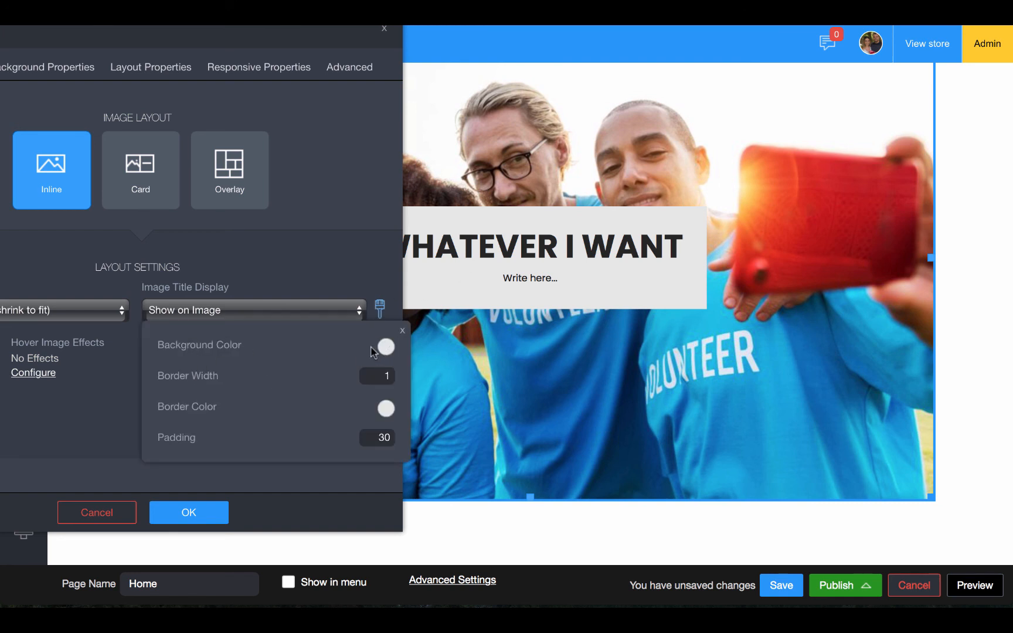
pyautogui.click(385, 347)
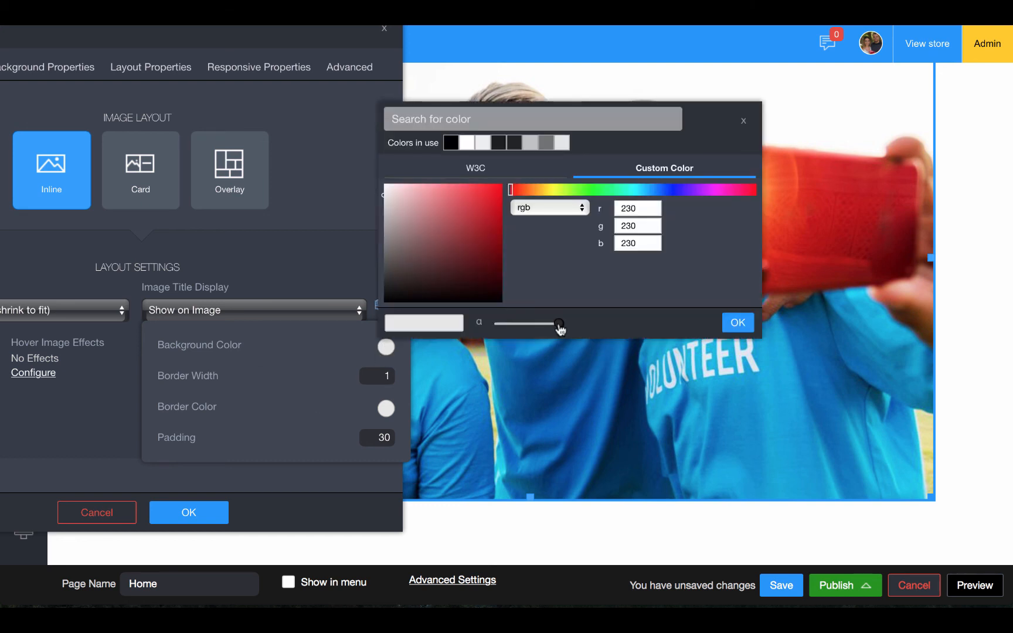
pyautogui.moveTo(559, 323); pyautogui.dragTo(498, 325)
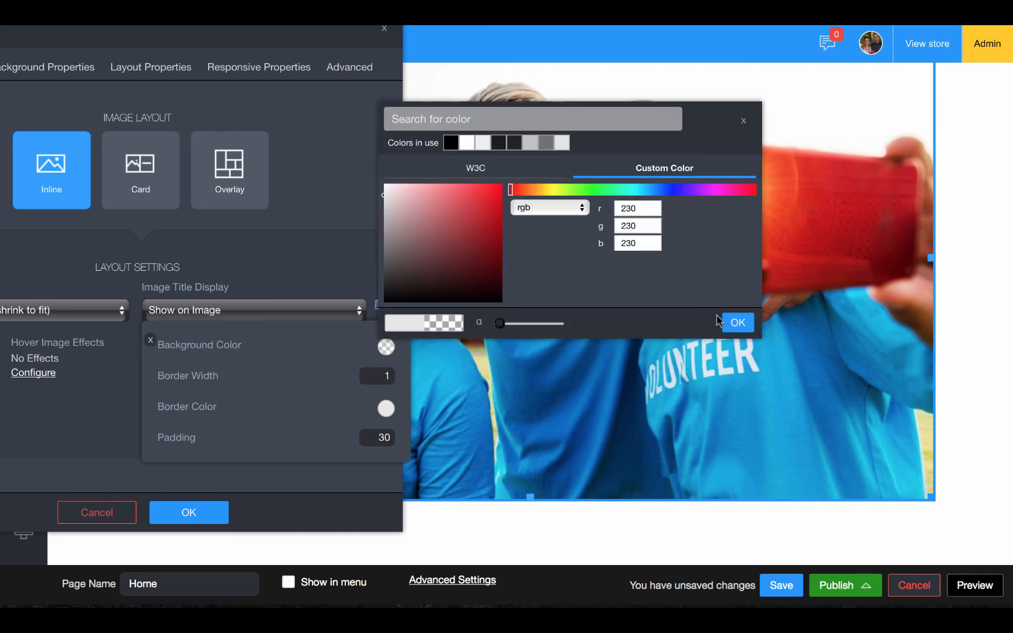
pyautogui.click(736, 322)
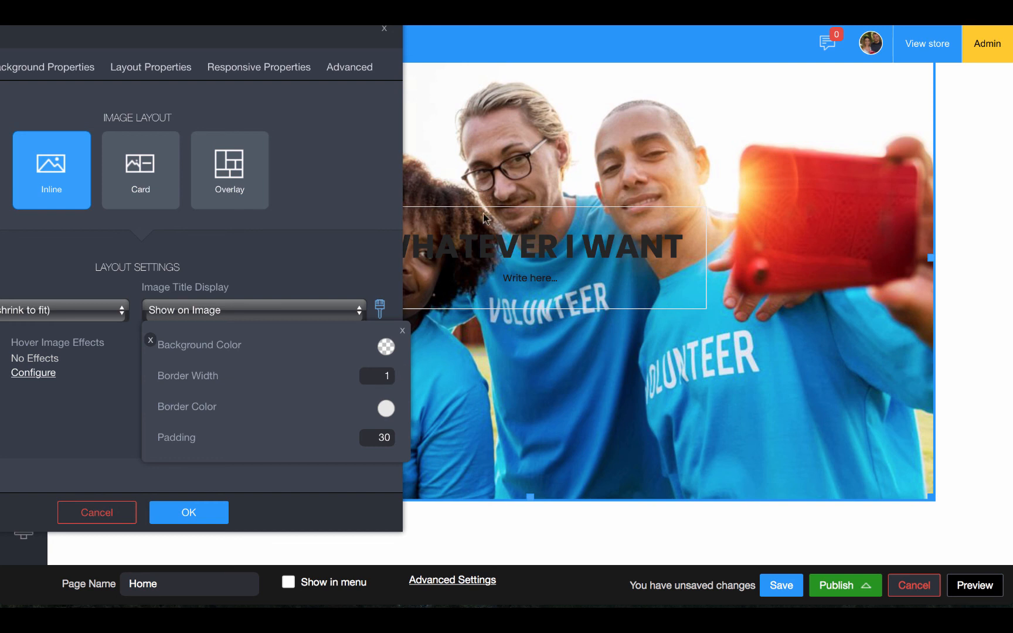
pyautogui.moveTo(168, 382)
pyautogui.moveTo(169, 380); pyautogui.dragTo(139, 379)
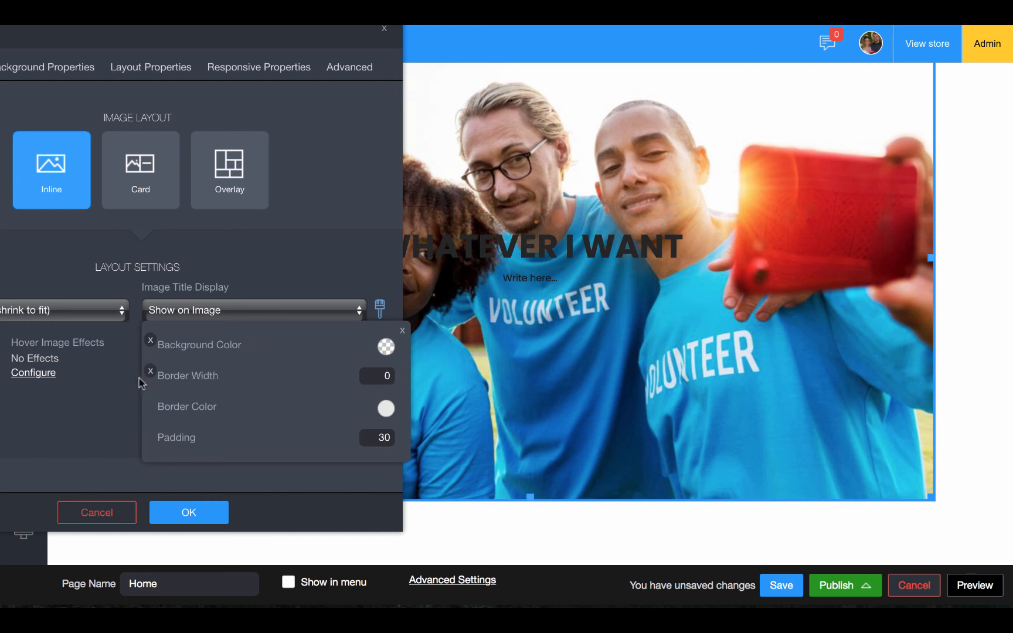
pyautogui.click(135, 393)
# - Change the image title's text color to white
pyautogui.click(380, 364)
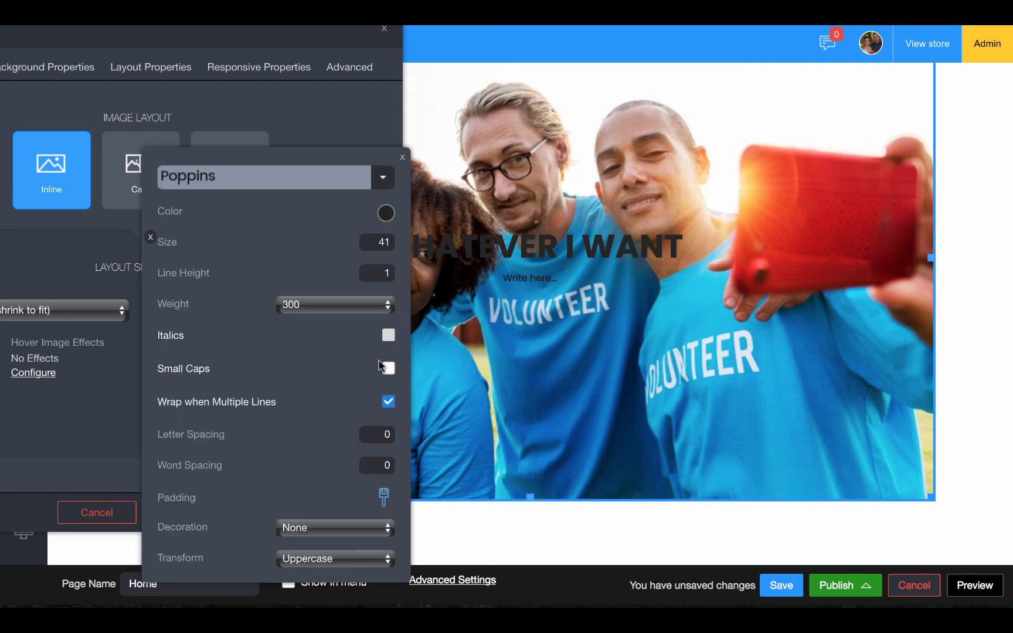
pyautogui.click(385, 214)
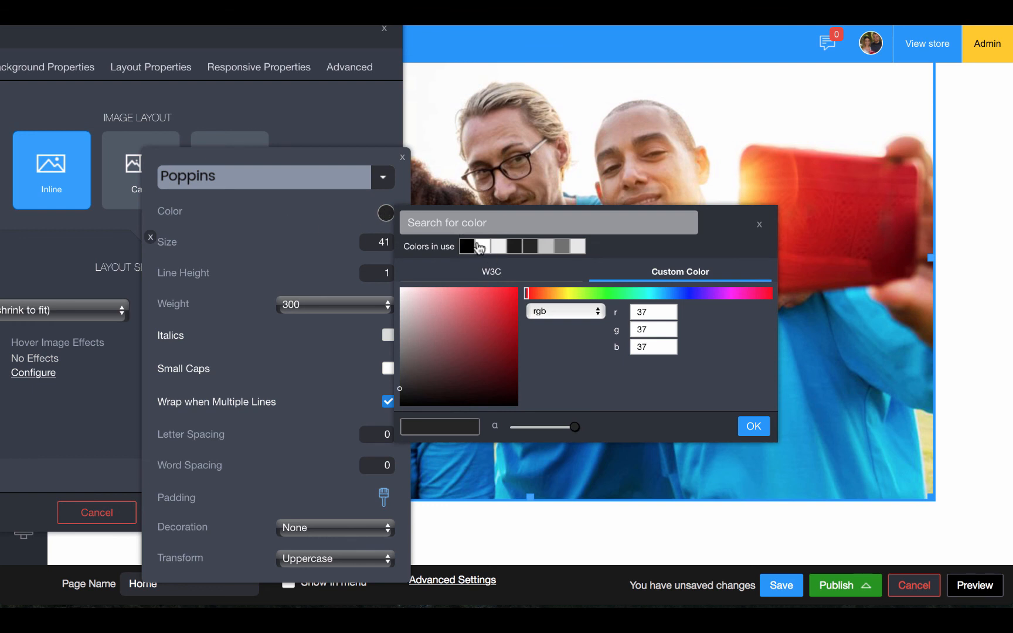
pyautogui.click(483, 249)
pyautogui.click(477, 190)
pyautogui.click(477, 190)
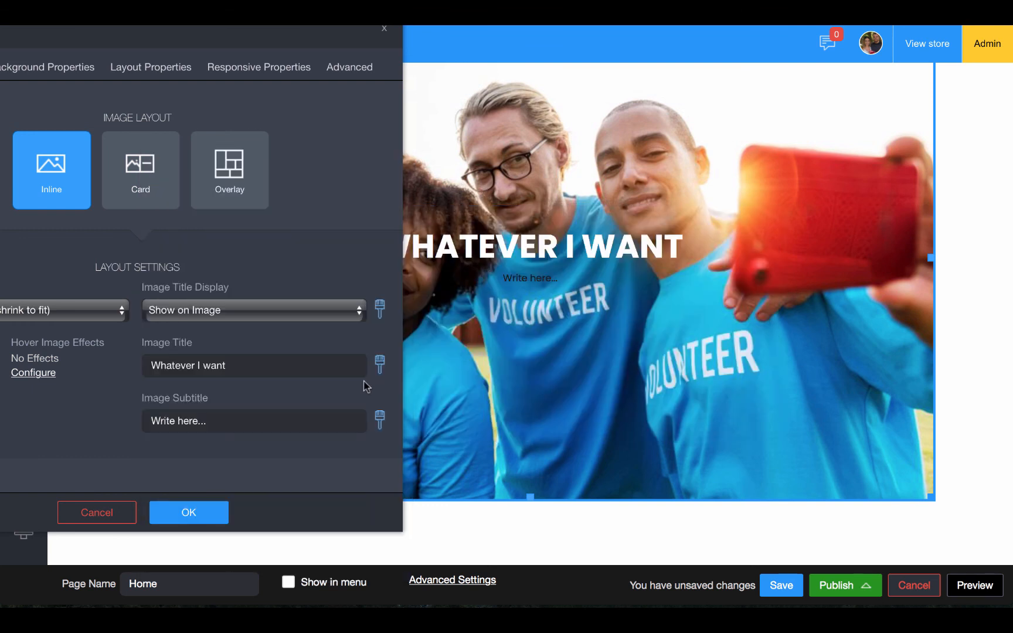
# - Check the image's link options, keep No Link, and apply the image settings
pyautogui.moveTo(236, 41); pyautogui.dragTo(425, 59)
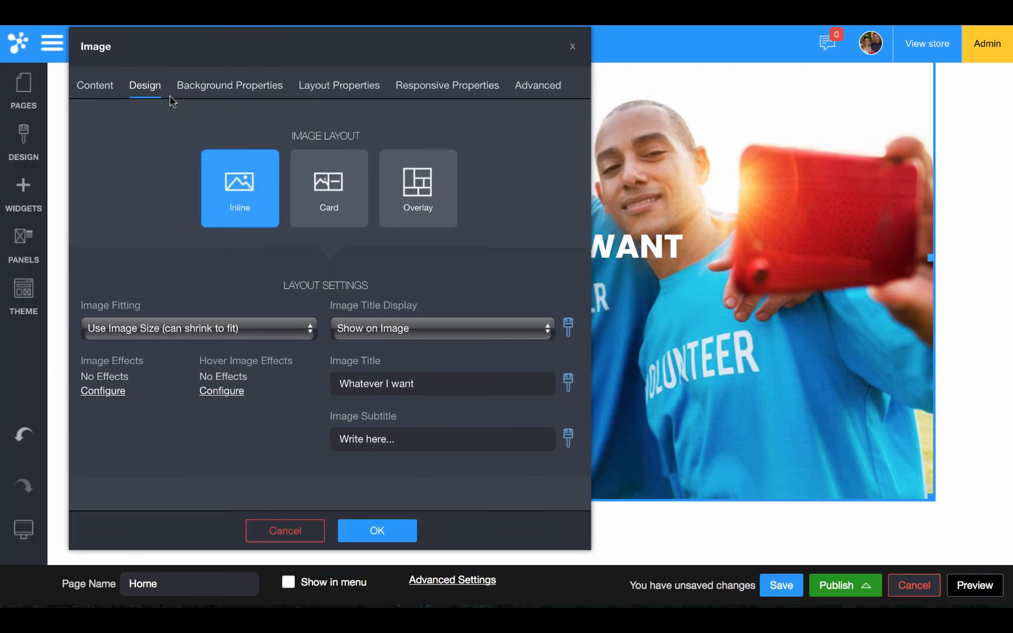
pyautogui.click(97, 86)
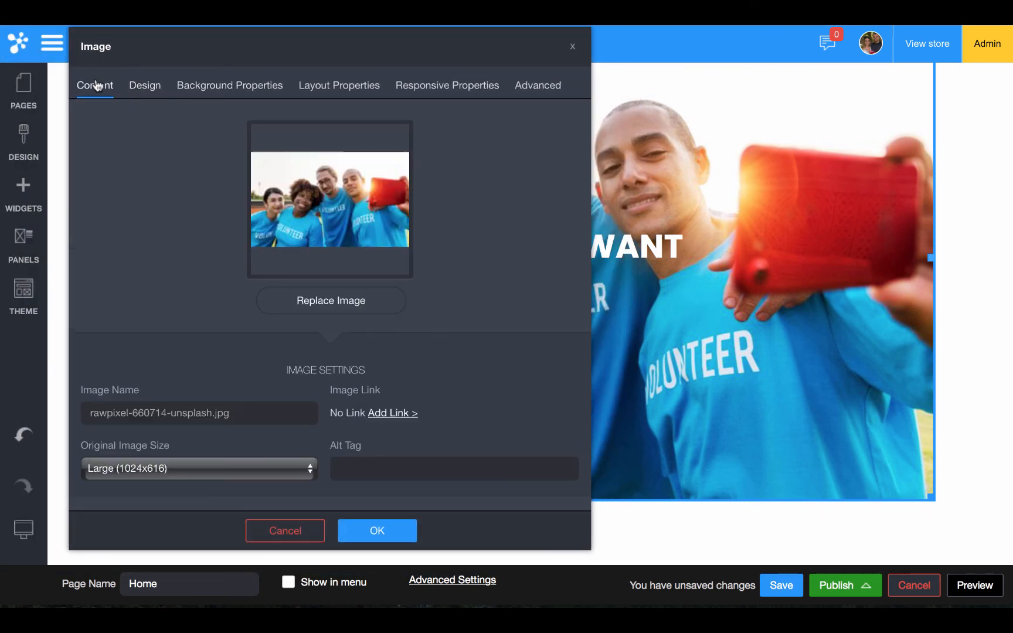
pyautogui.click(397, 413)
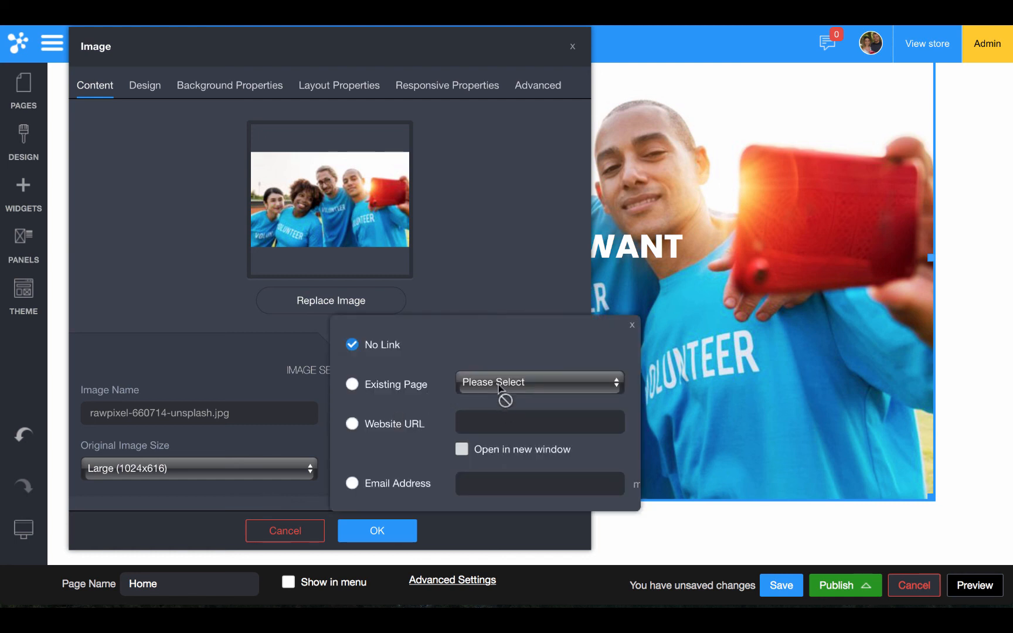
pyautogui.click(371, 532)
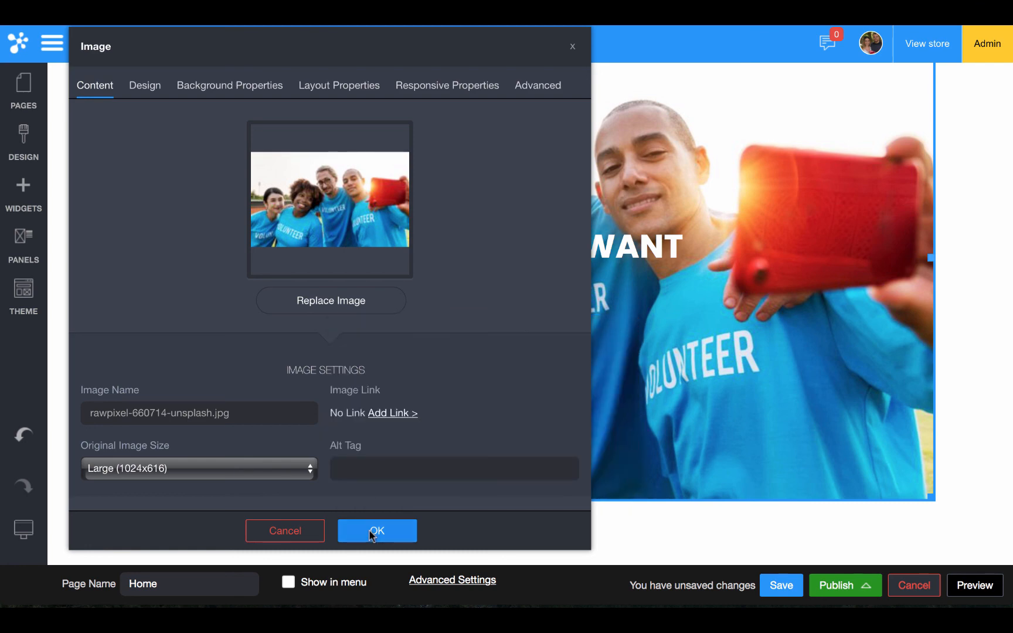
pyautogui.click(371, 532)
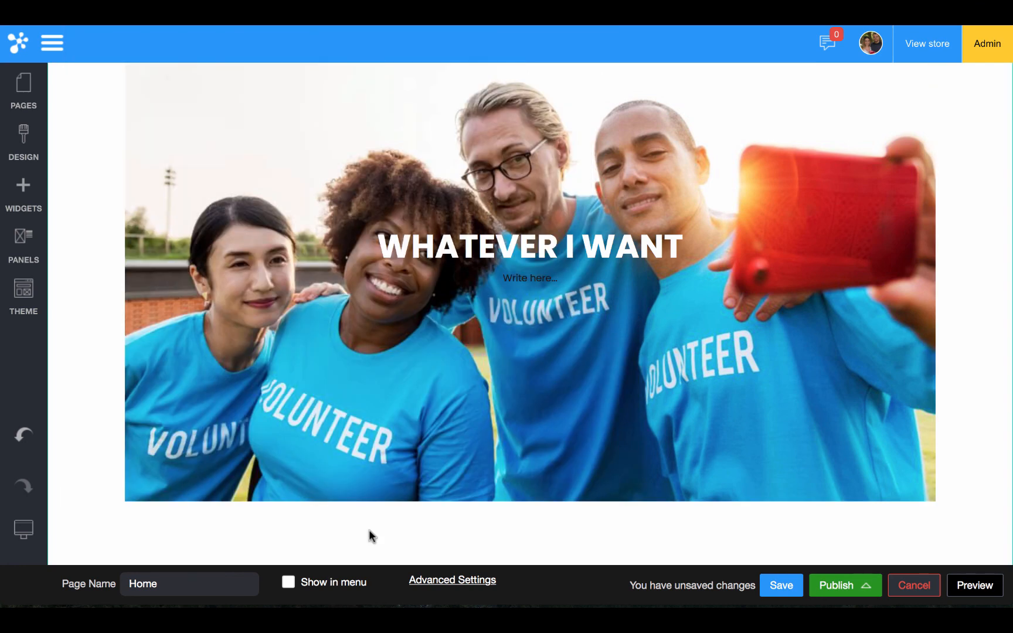
# - Add an empty one-column row directly under the header, above the row holding the image widget
pyautogui.scroll(4, 325, 284)
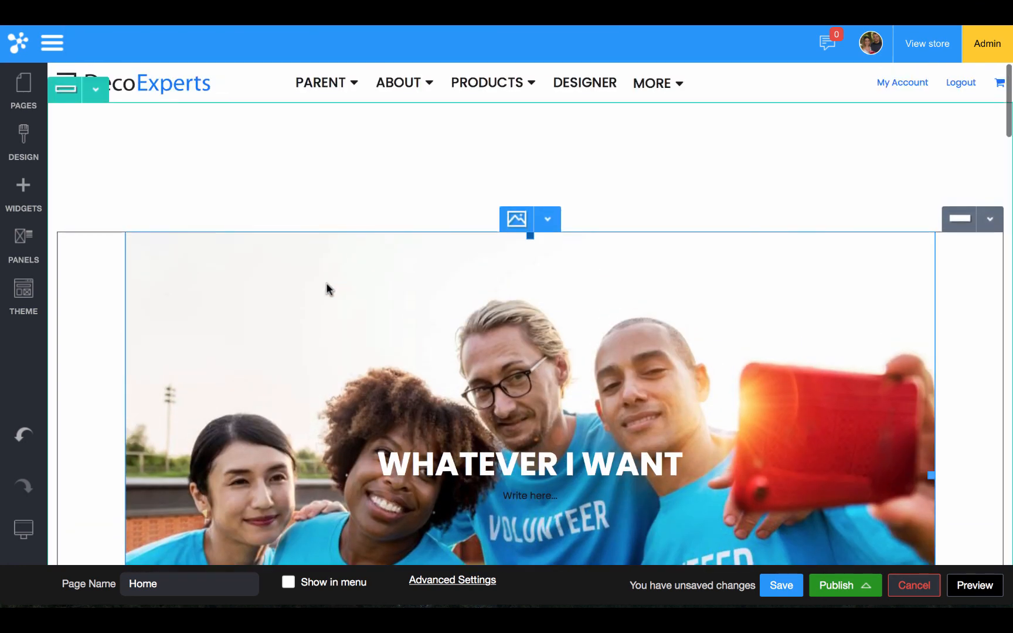
pyautogui.click(22, 188)
pyautogui.scroll(2, 107, 316)
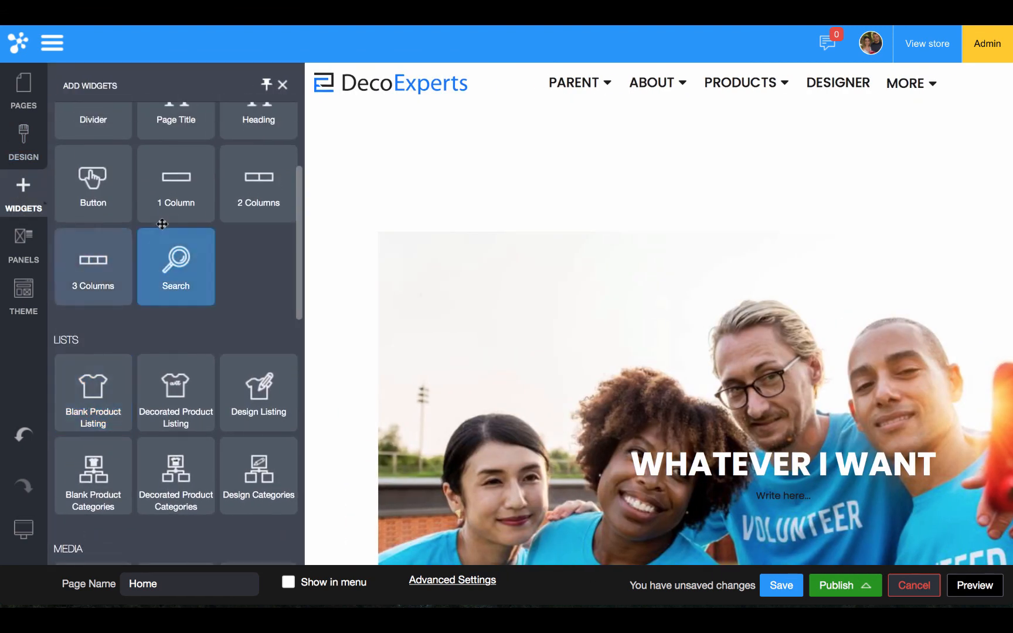
pyautogui.moveTo(208, 201); pyautogui.dragTo(308, 178)
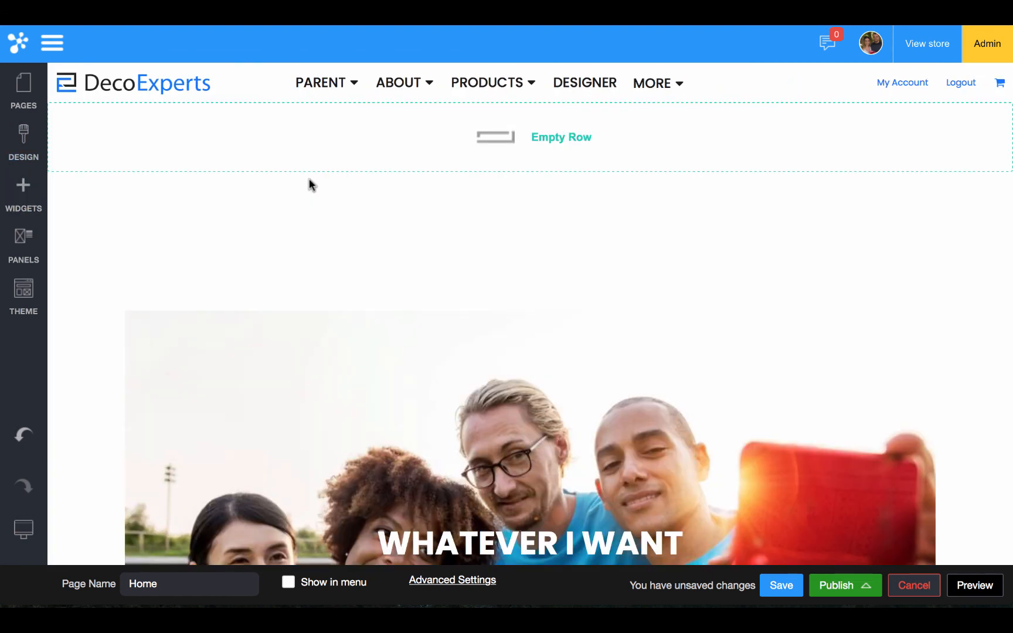
# - Set the volunteer group photo from the theme images as the new row's background image and make the row taller
pyautogui.click(94, 90)
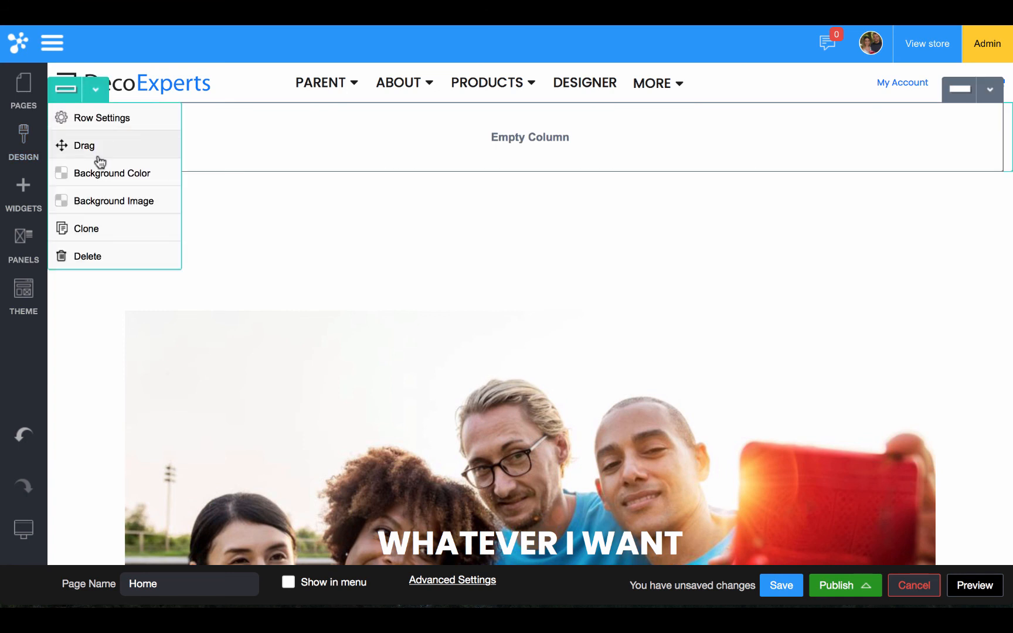
pyautogui.click(98, 122)
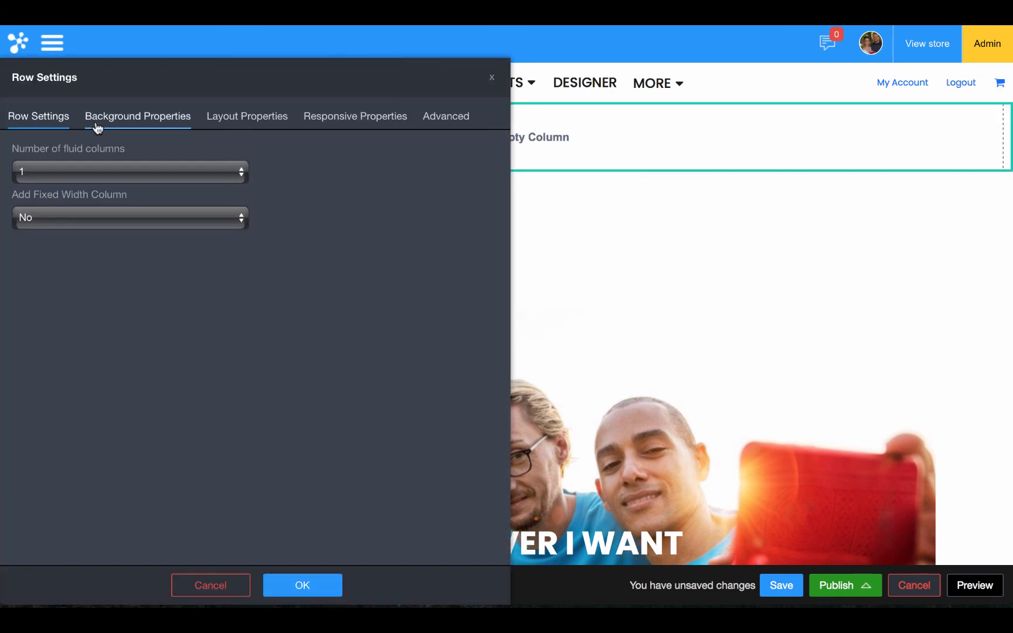
pyautogui.click(162, 127)
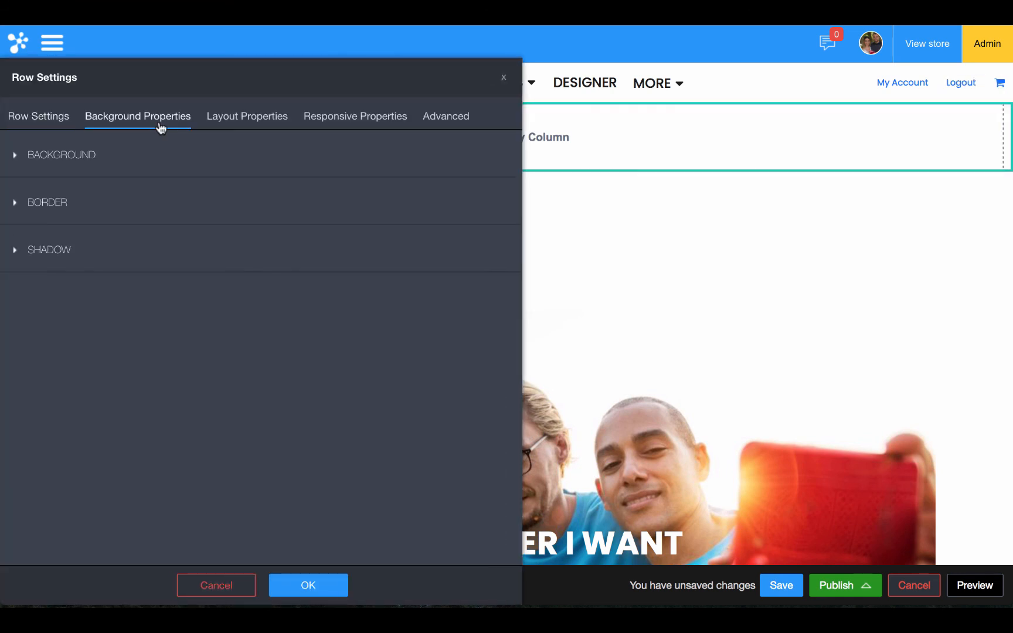
pyautogui.click(68, 158)
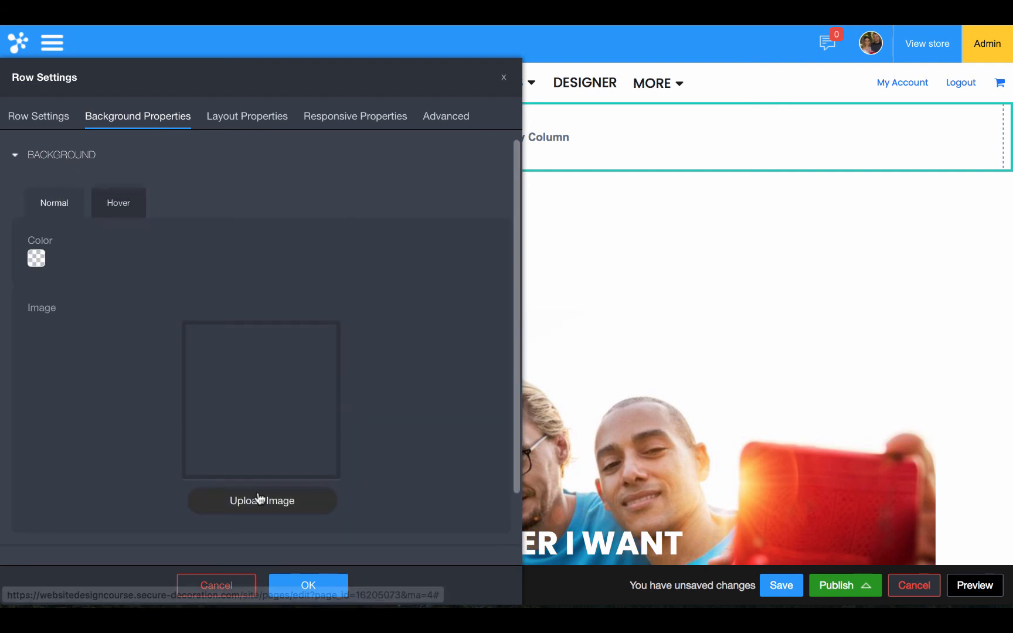
pyautogui.click(260, 499)
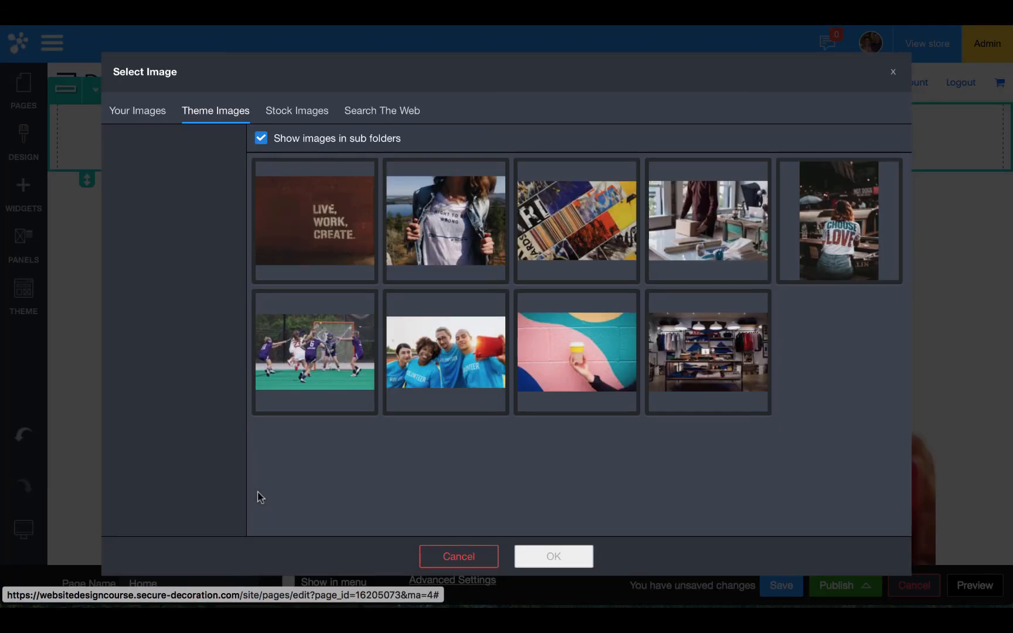
pyautogui.click(445, 352)
pyautogui.click(547, 554)
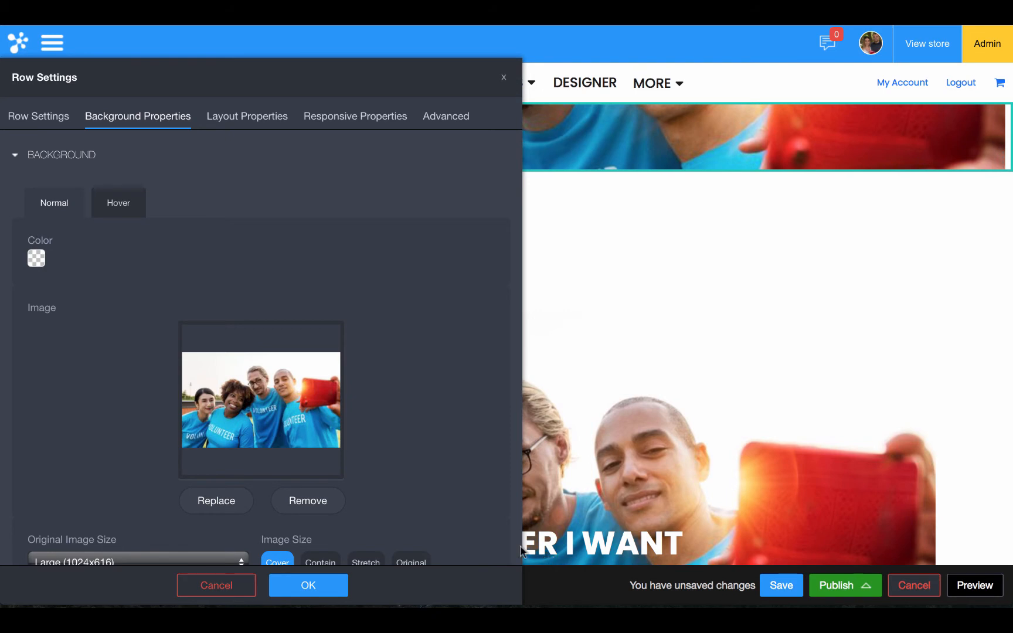
pyautogui.click(335, 583)
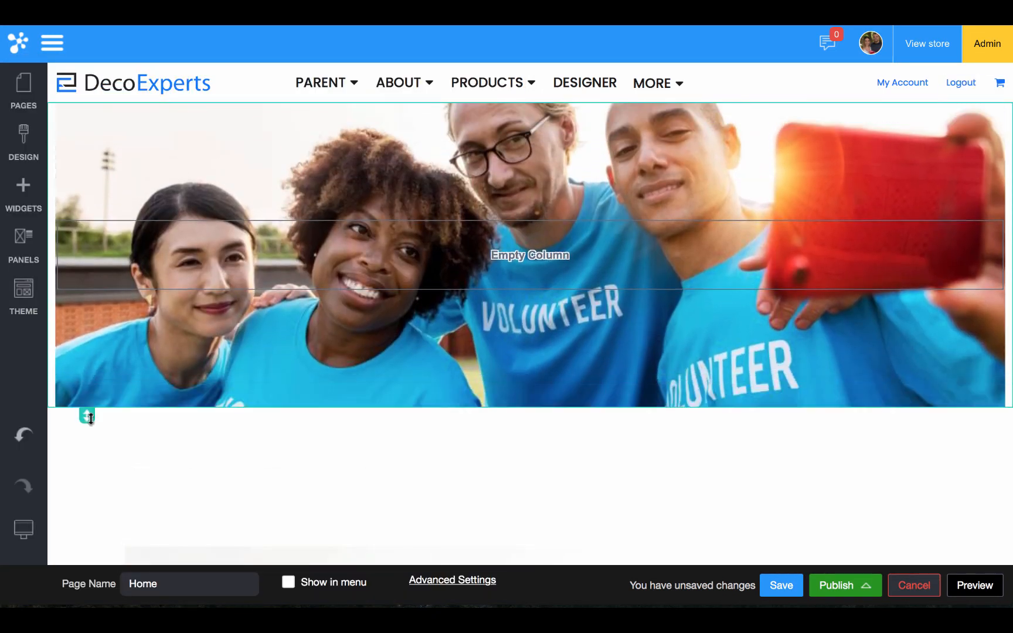
# - Review the new row's settings and compare its background image with the image widget in the row below
pyautogui.click(96, 92)
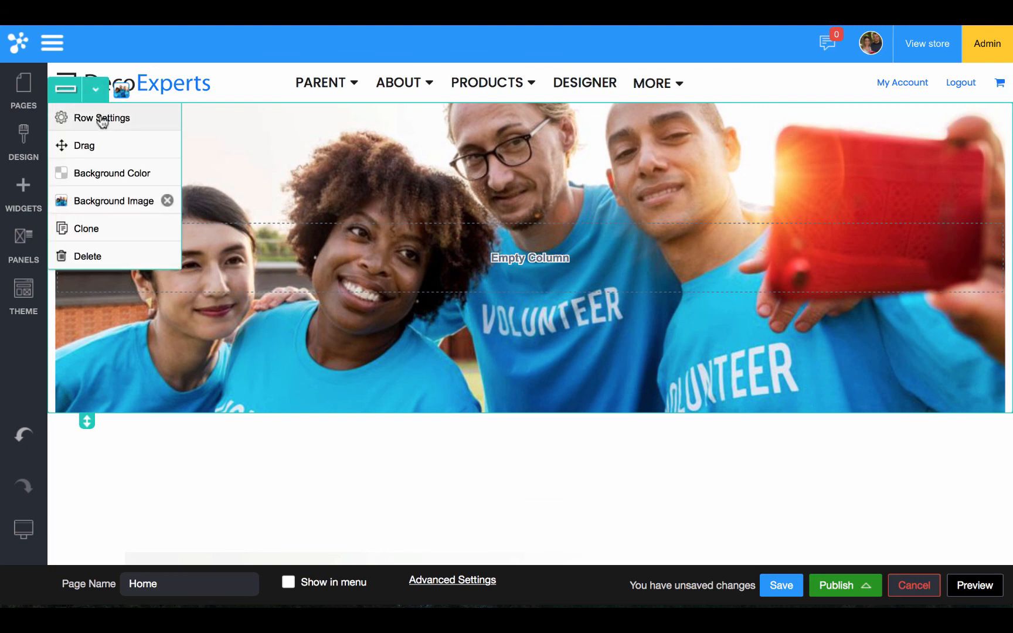
pyautogui.click(102, 119)
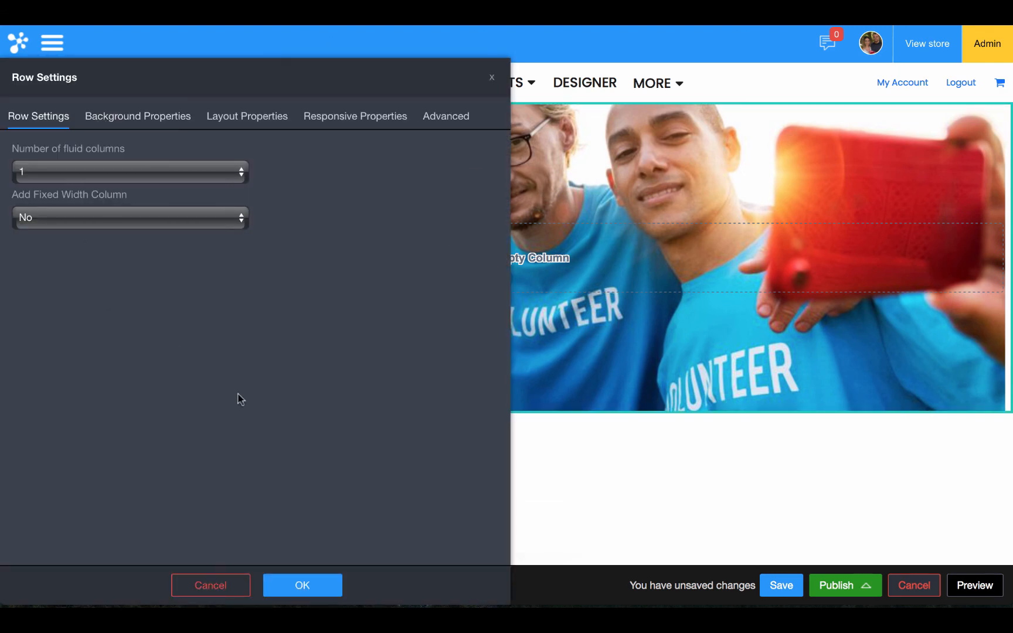
pyautogui.click(301, 585)
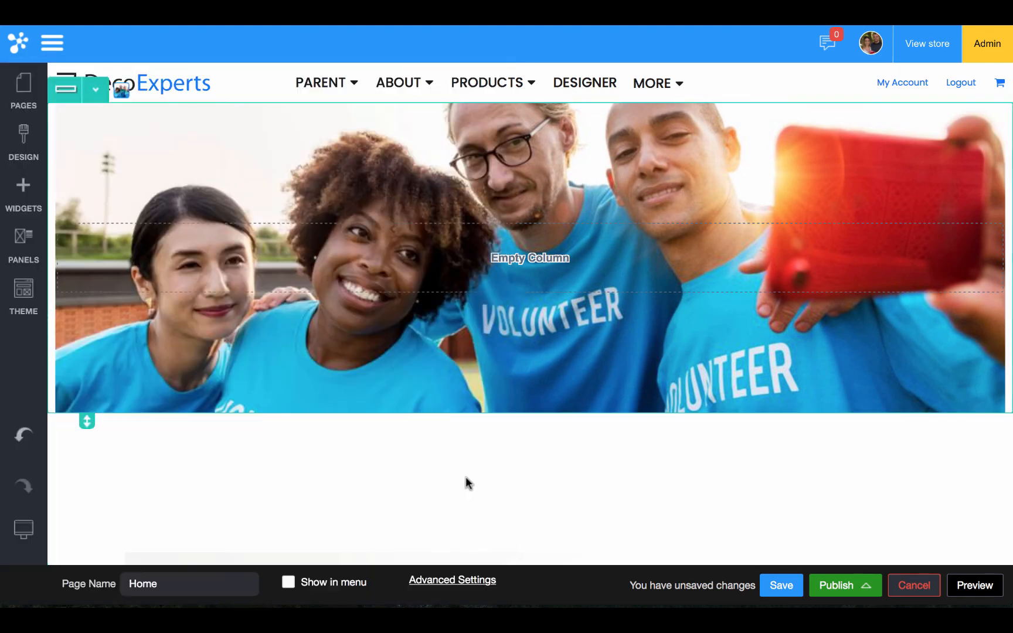
pyautogui.scroll(-5, 472, 478)
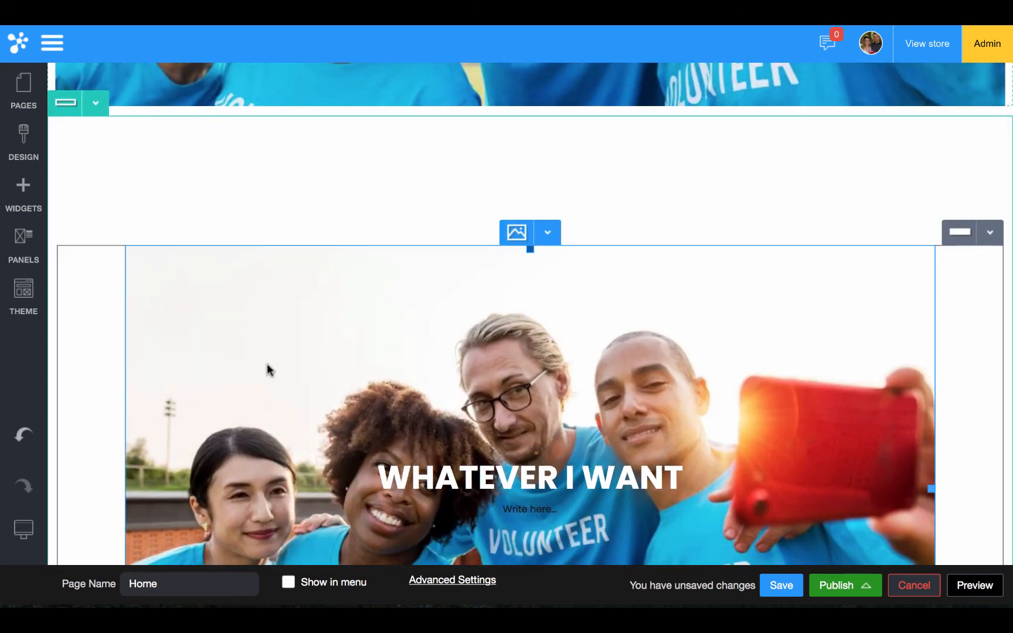
pyautogui.scroll(5, 268, 369)
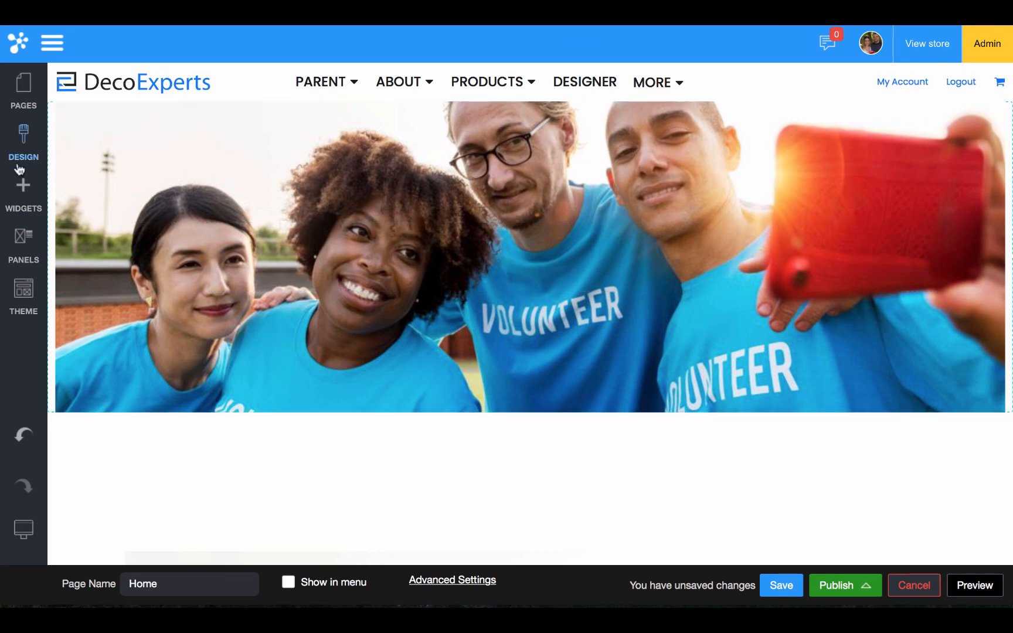
# - Place a Heading widget inside the row with the background image
pyautogui.click(23, 193)
pyautogui.scroll(3, 152, 344)
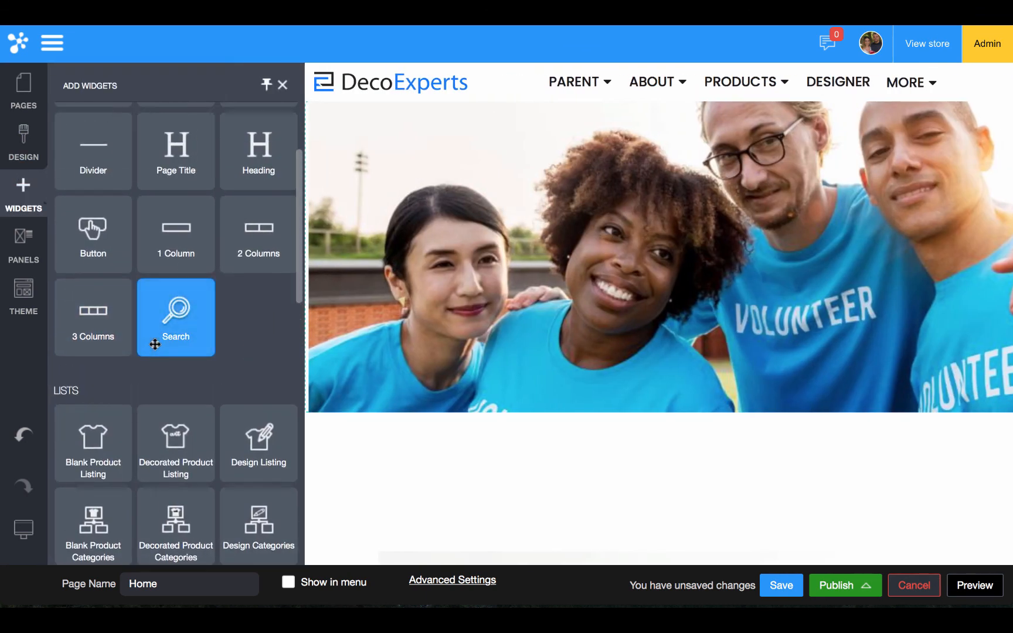
pyautogui.moveTo(256, 240); pyautogui.dragTo(520, 277)
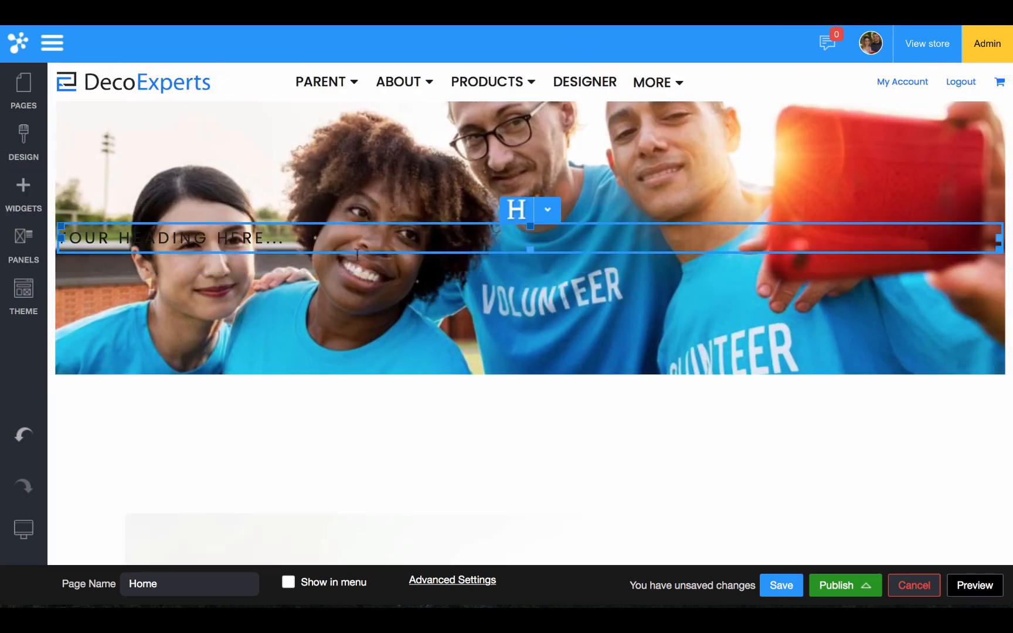
# - Place an image widget in the background-image row using the lacrosse theme photo jeffrey-lin-652888-unsplash.jpg
pyautogui.click(28, 195)
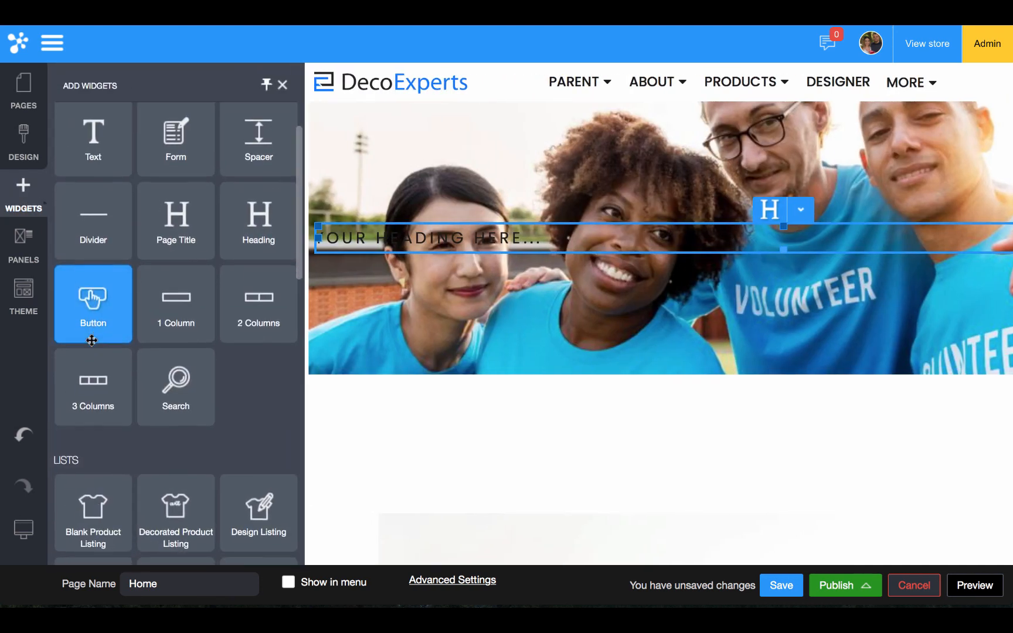
pyautogui.scroll(-5, 91, 352)
pyautogui.moveTo(93, 410); pyautogui.dragTo(369, 222)
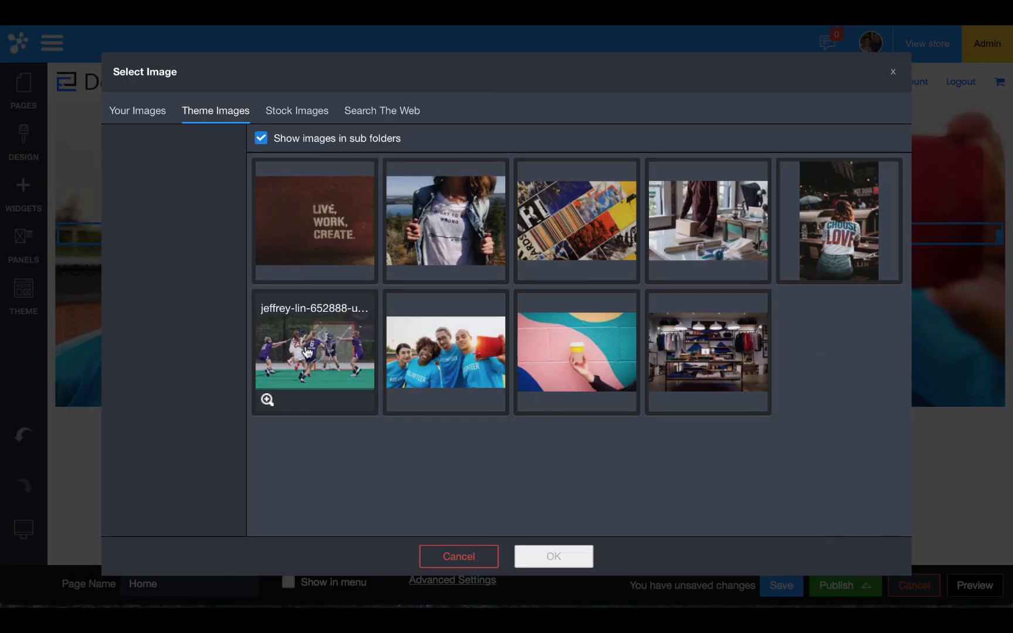
pyautogui.click(316, 357)
pyautogui.click(525, 554)
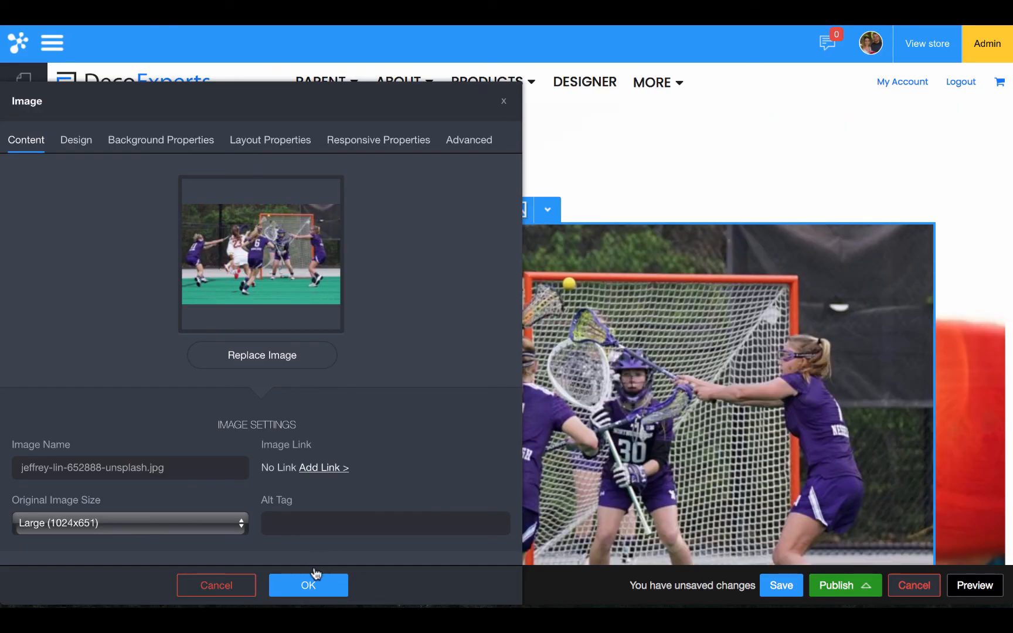
pyautogui.click(314, 585)
# - Delete the lacrosse image and the Heading widget from the background-image row
pyautogui.click(547, 210)
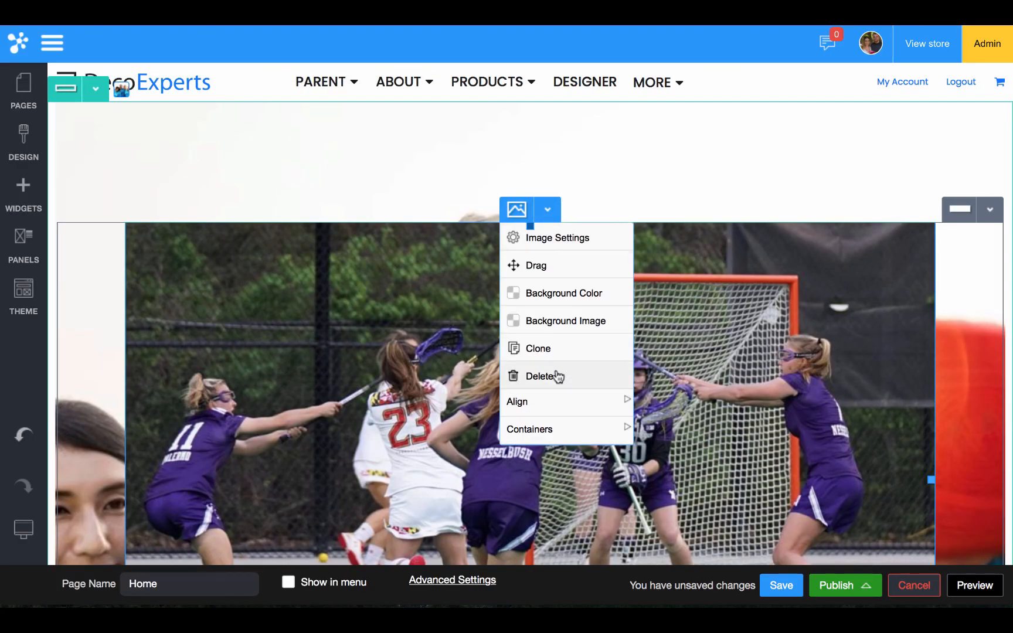
pyautogui.click(555, 377)
pyautogui.click(474, 354)
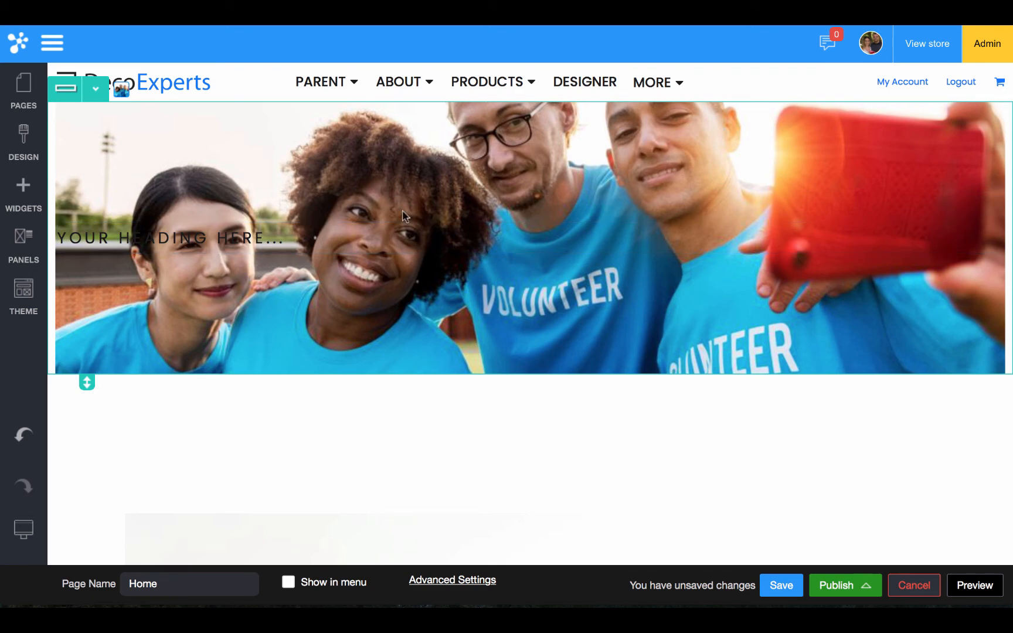
pyautogui.click(547, 209)
pyautogui.click(550, 378)
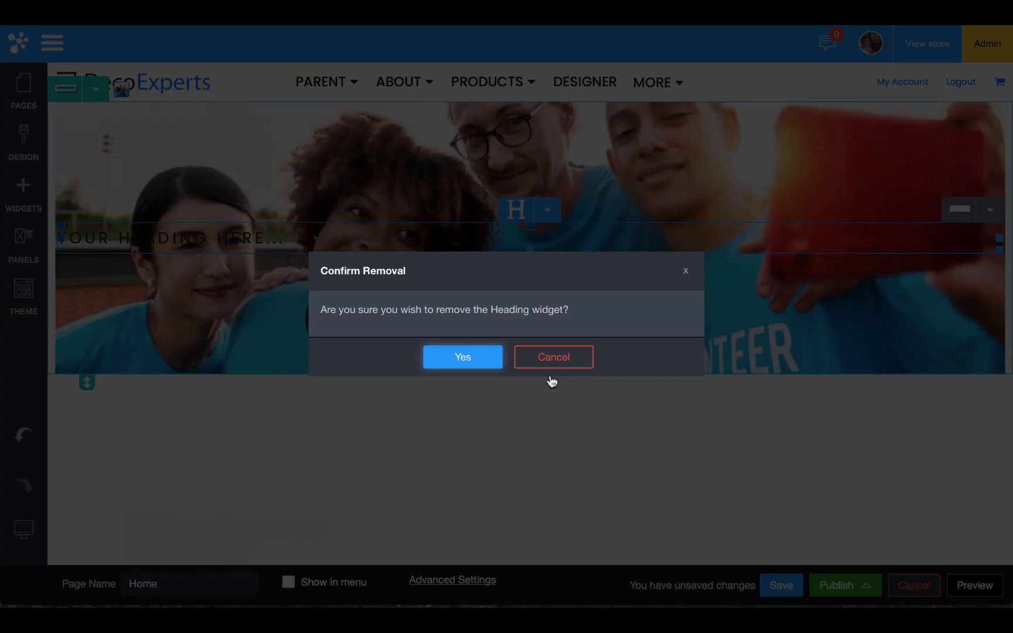
pyautogui.click(450, 366)
# - Add a brightness filter effect to the image widget titled "Whatever I want"
pyautogui.scroll(-7, 449, 359)
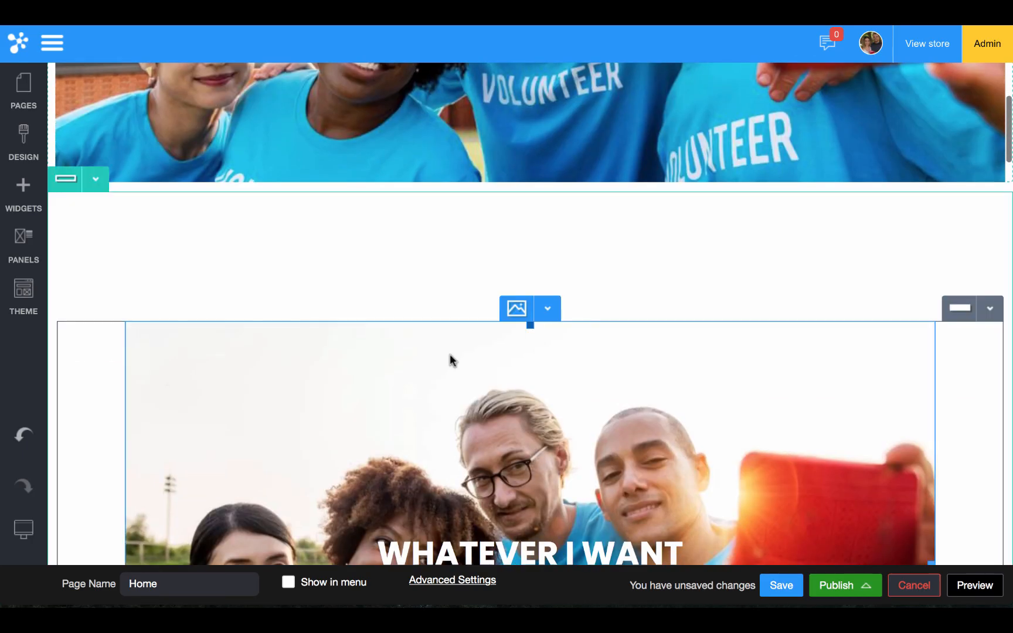
pyautogui.scroll(-3, 504, 328)
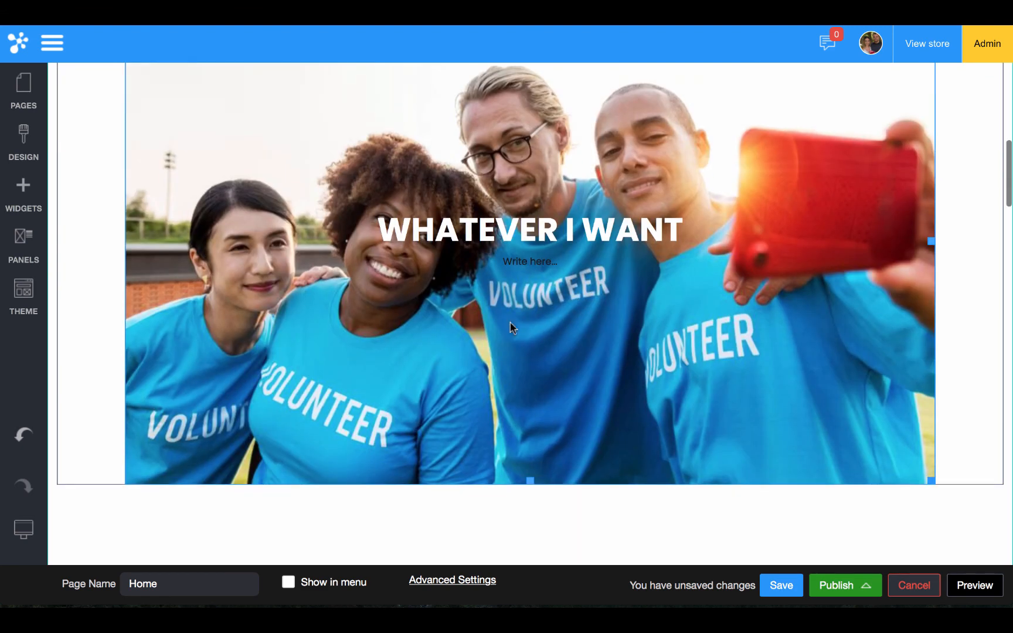
pyautogui.doubleClick(509, 321)
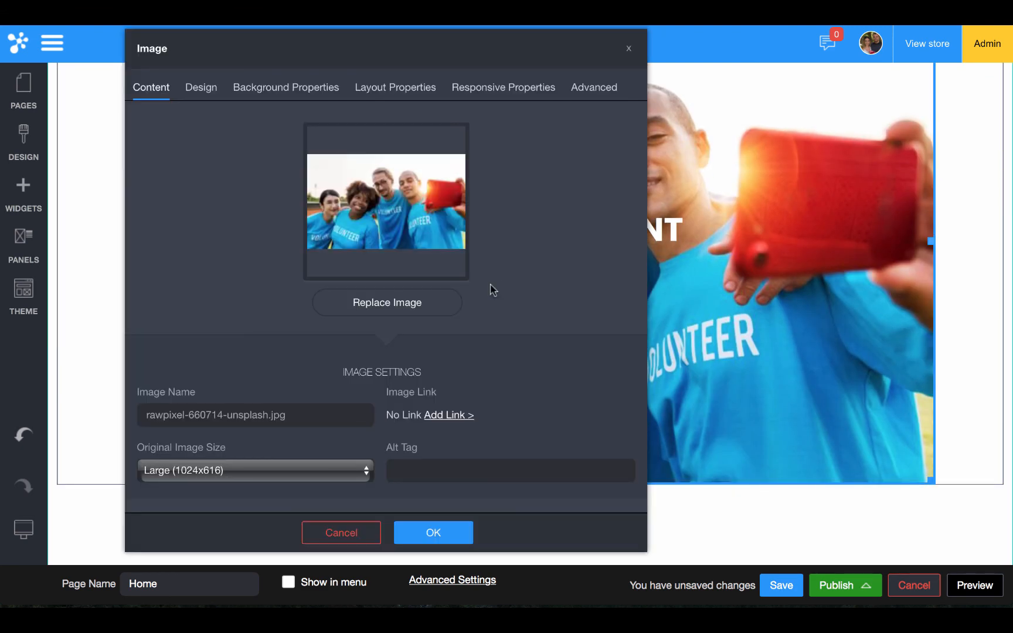
pyautogui.click(214, 102)
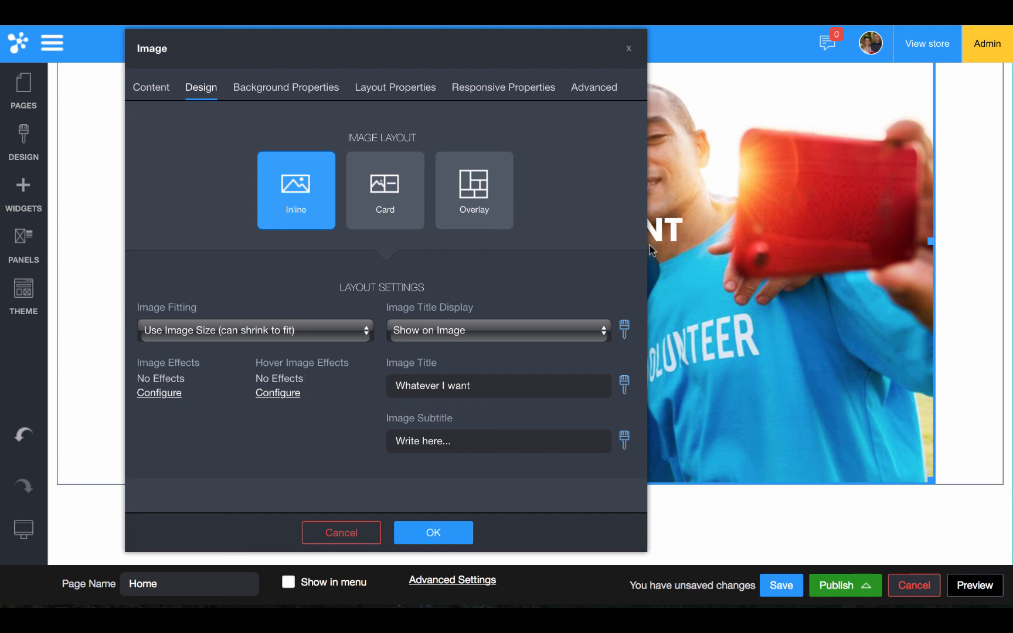
pyautogui.click(164, 393)
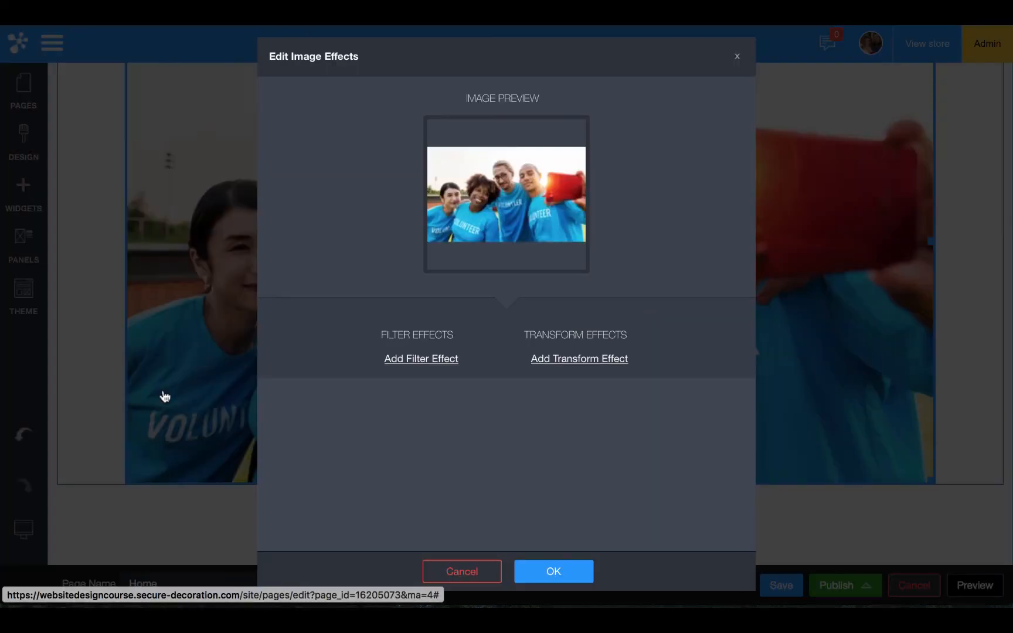
pyautogui.click(407, 366)
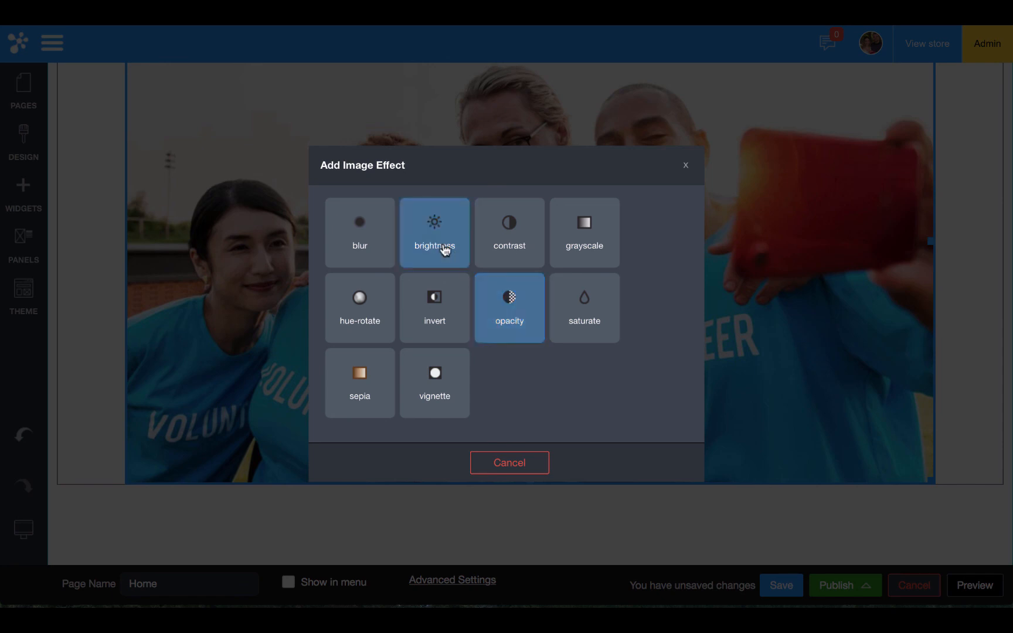
pyautogui.click(434, 229)
# - Set the image's brightness effect to 50, reduce it to 35, and apply the image settings
pyautogui.doubleClick(462, 360)
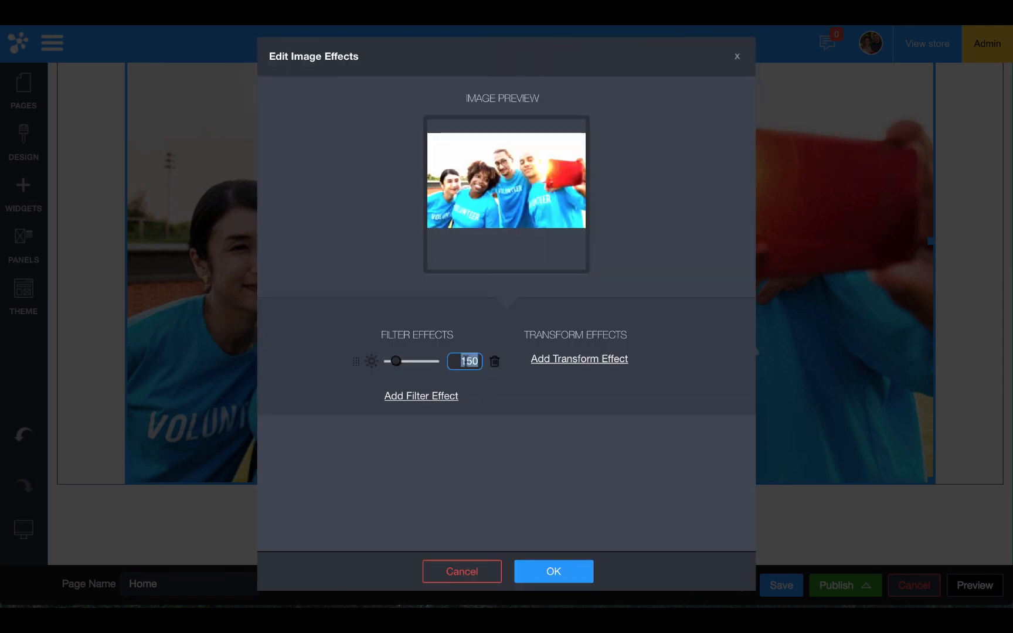
pyautogui.write('50')
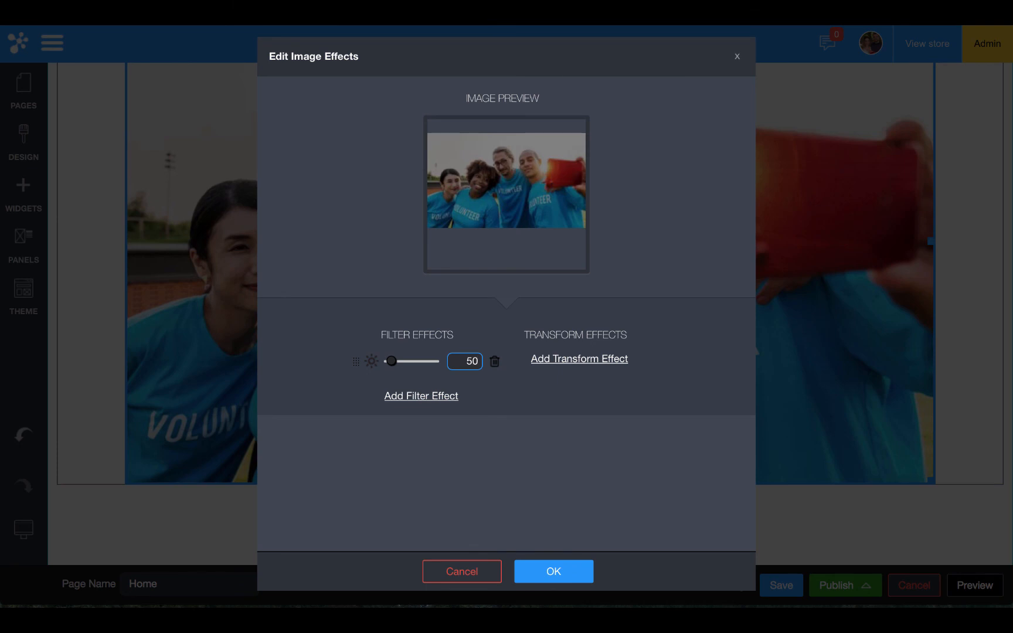
pyautogui.doubleClick(473, 360)
pyautogui.write('35')
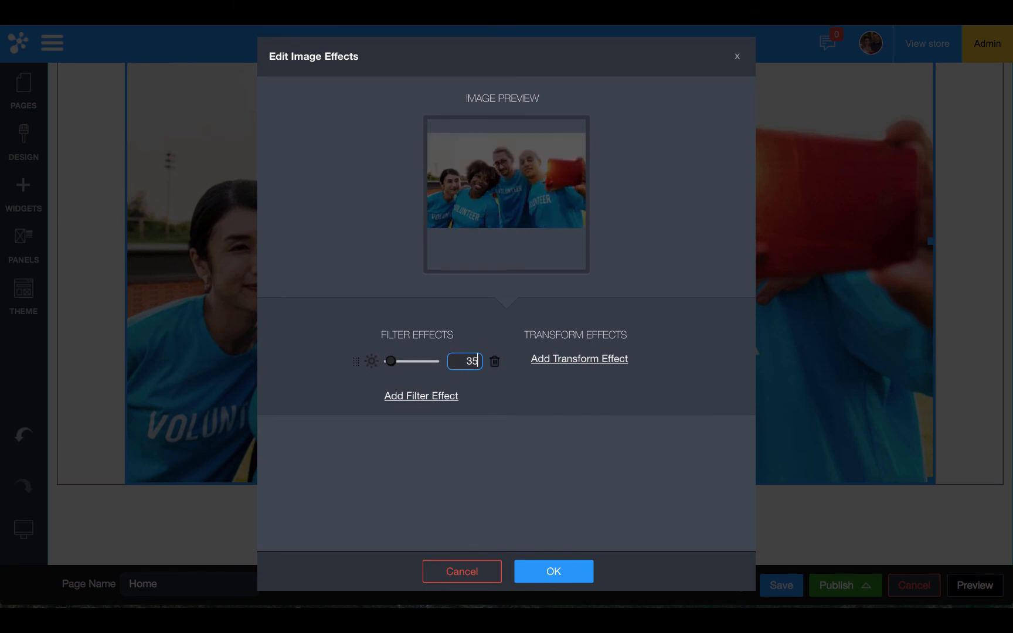
pyautogui.click(536, 576)
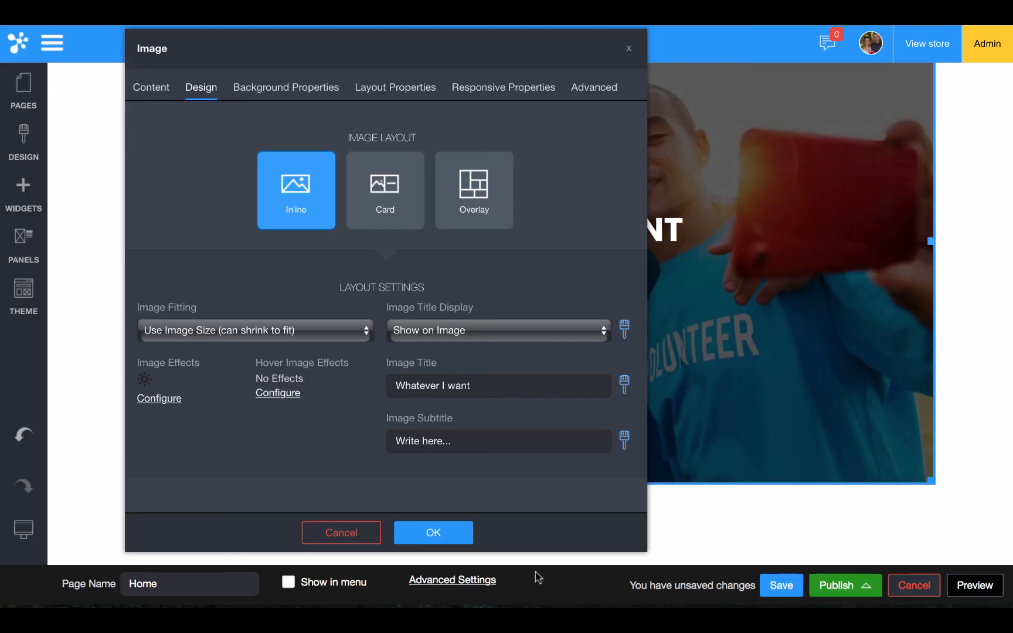
pyautogui.click(439, 534)
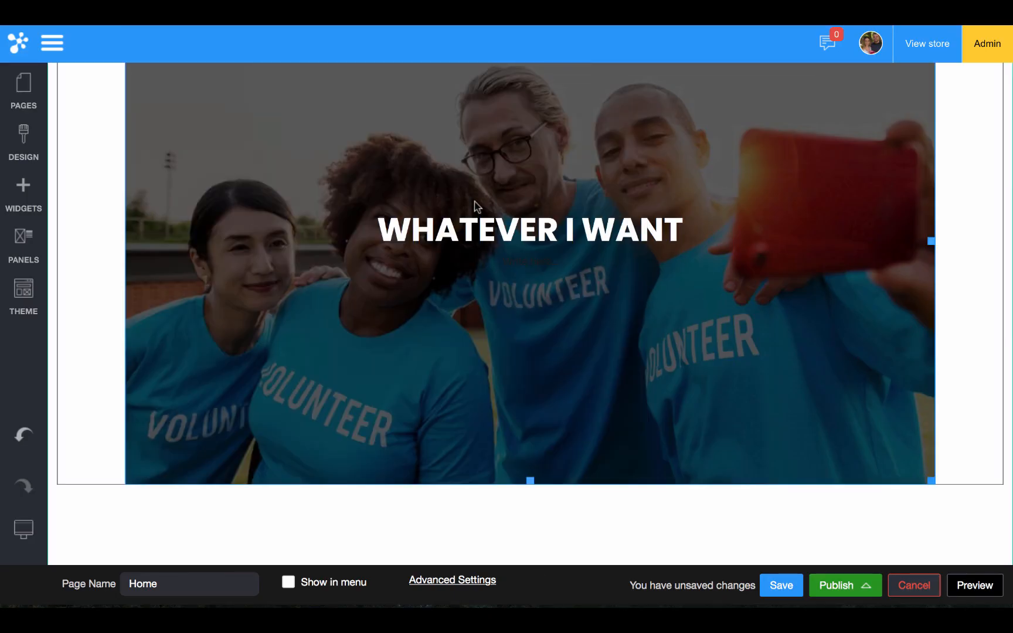
pyautogui.scroll(3, 477, 205)
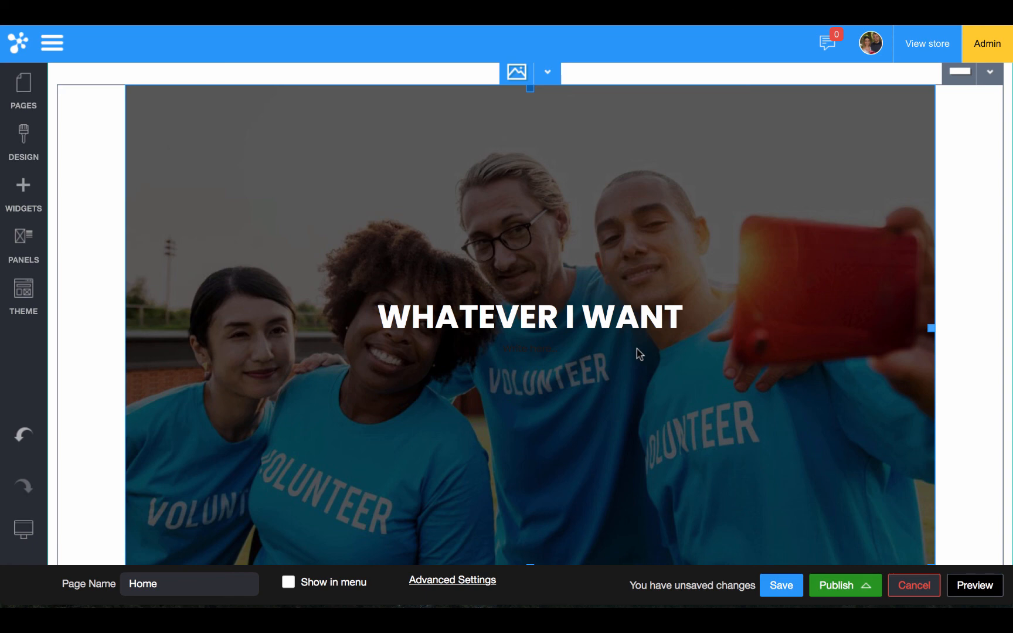
# - Add a brightness filter effect to the background image of the row at the head of the page
pyautogui.scroll(10, 472, 208)
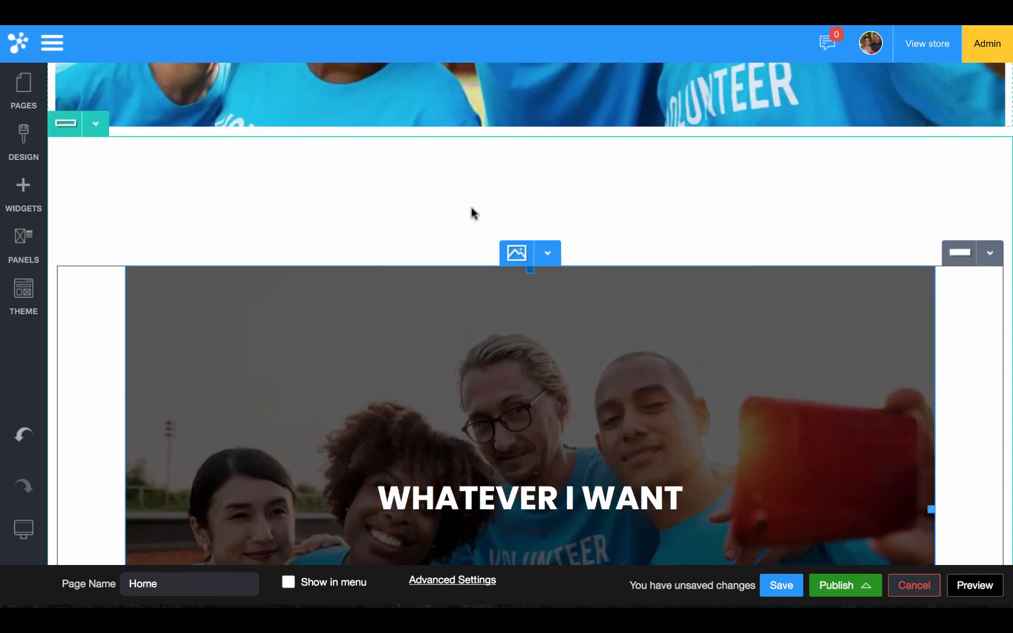
pyautogui.click(95, 91)
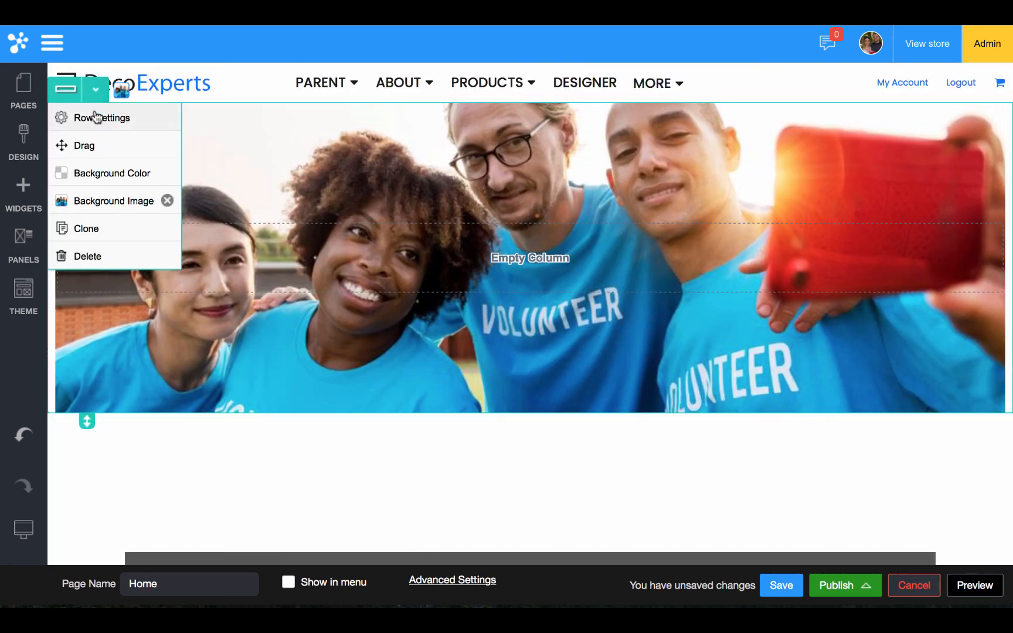
pyautogui.click(100, 122)
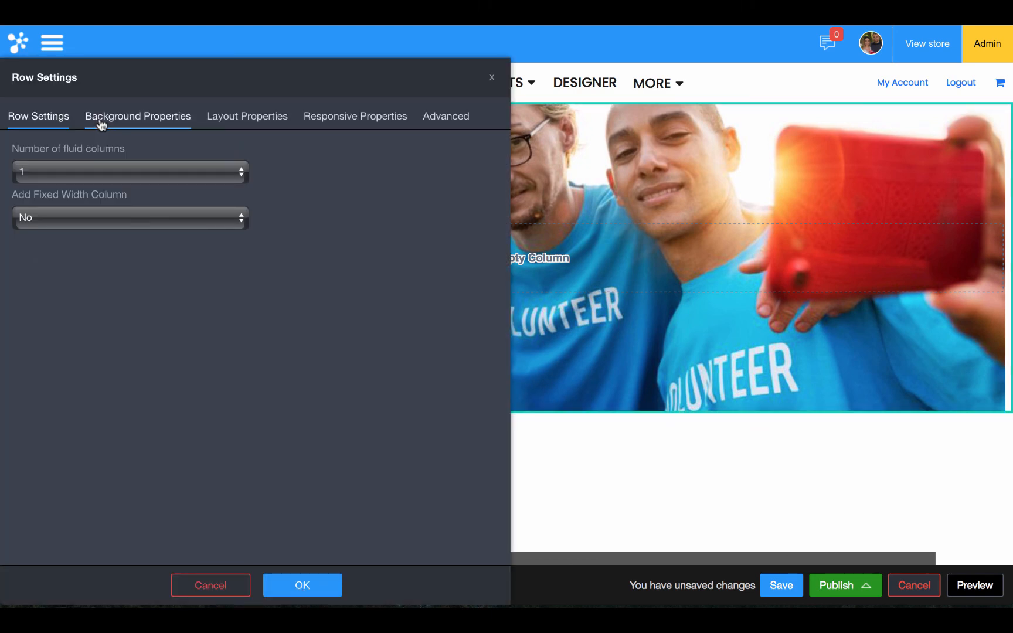
pyautogui.click(100, 116)
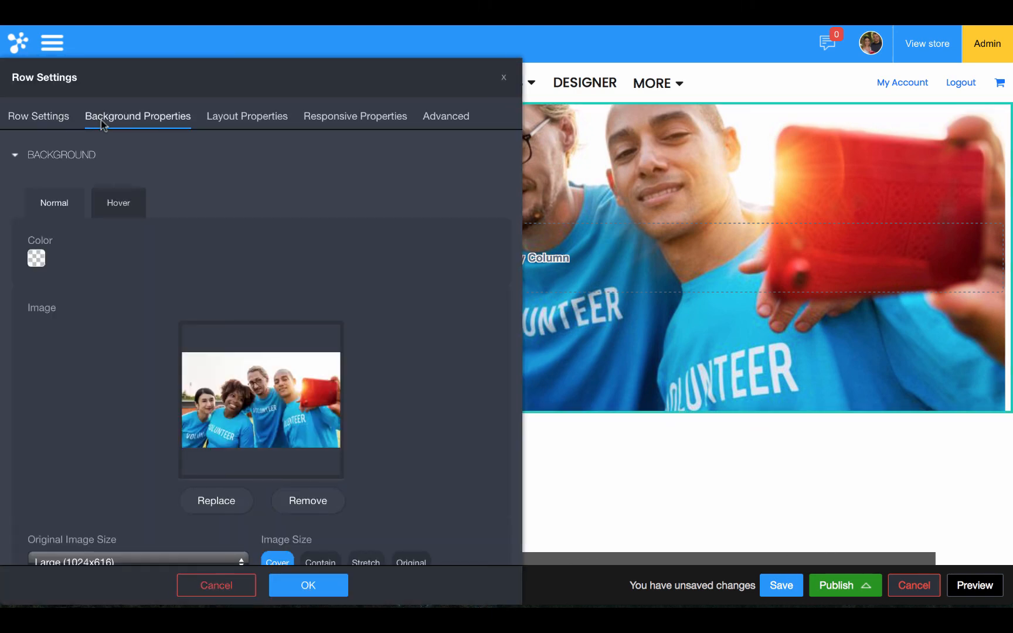
pyautogui.scroll(-5, 108, 382)
pyautogui.click(66, 432)
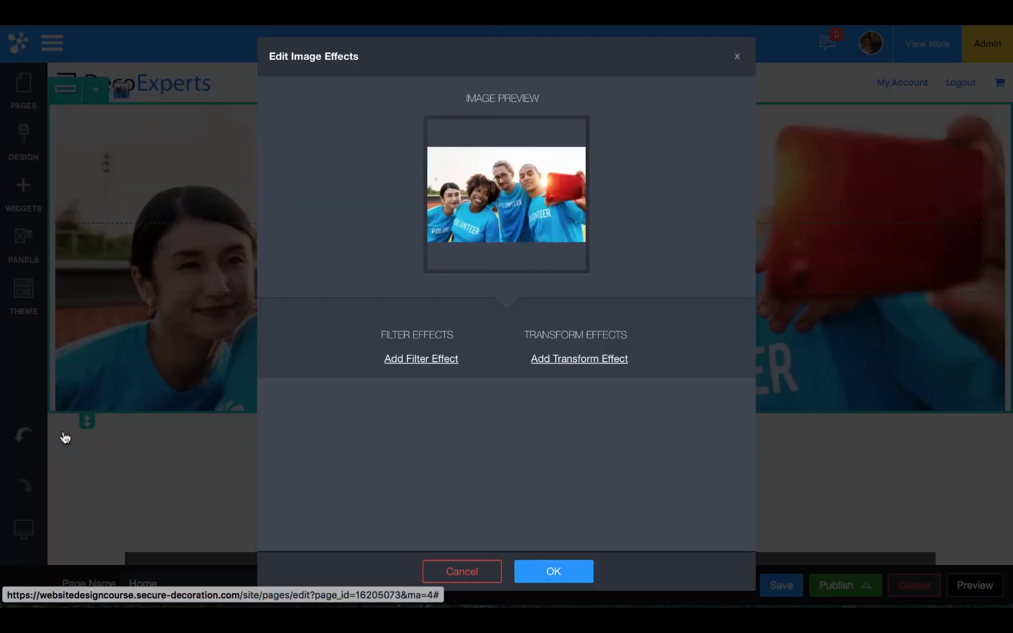
pyautogui.click(421, 364)
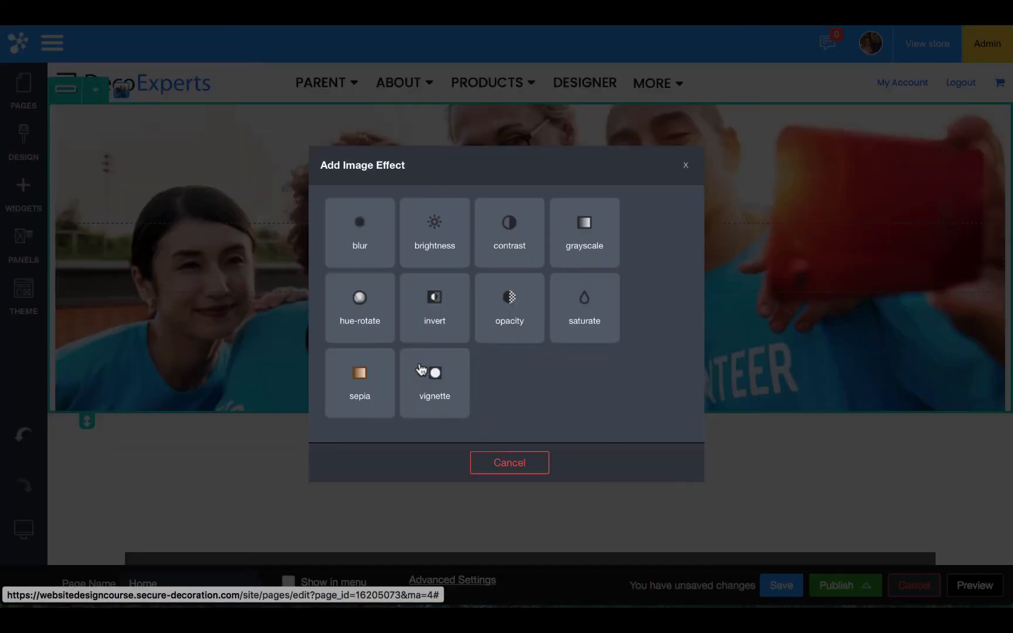
pyautogui.click(438, 247)
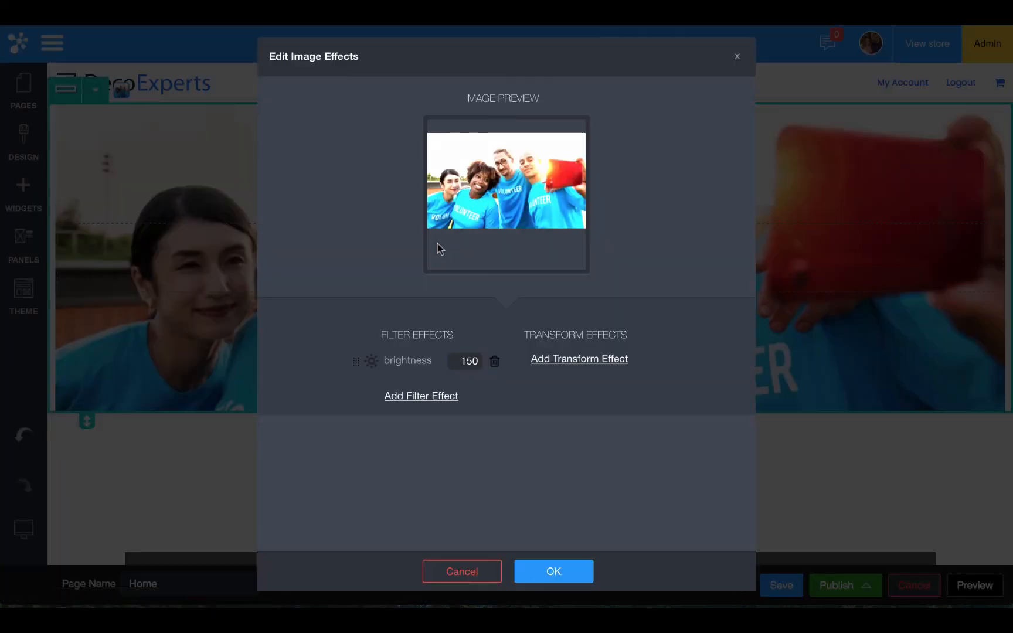
# - Set the background image's brightness effect to 35 and apply the row settings
pyautogui.doubleClick(466, 360)
pyautogui.write('50')
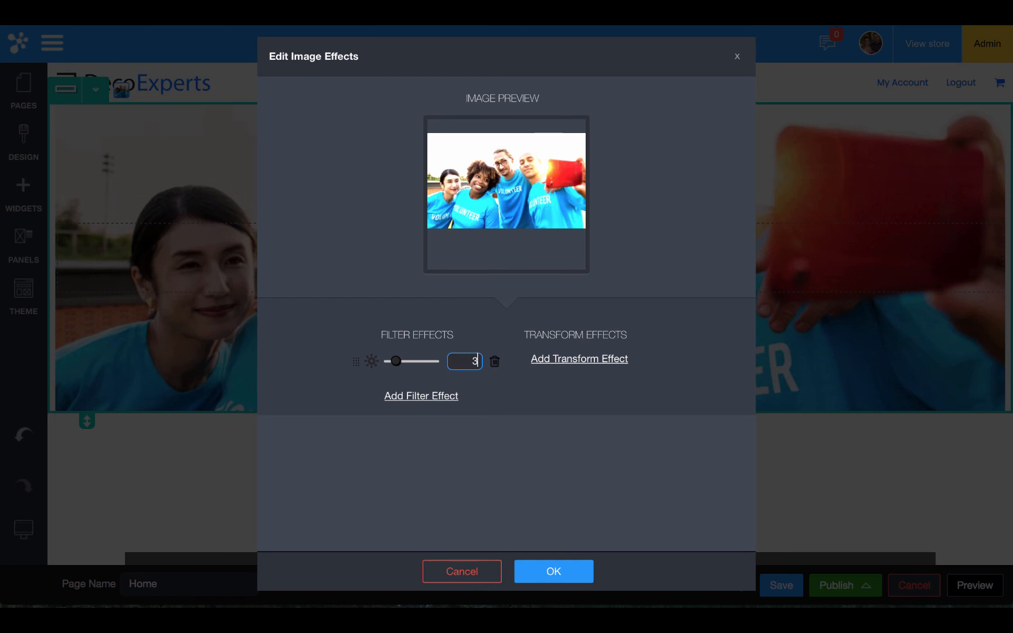
pyautogui.click(572, 575)
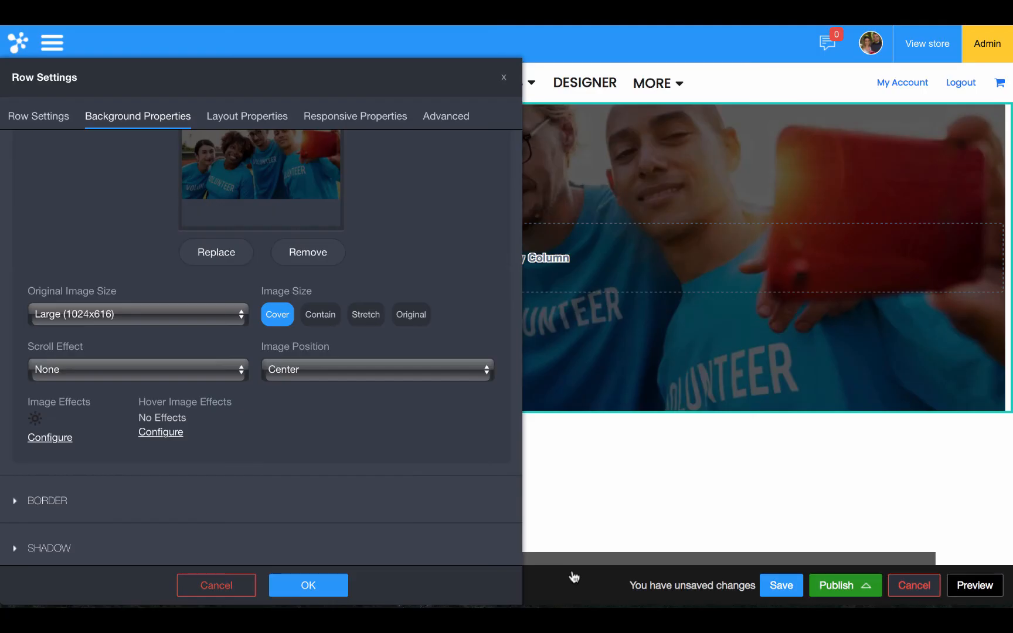
pyautogui.click(296, 586)
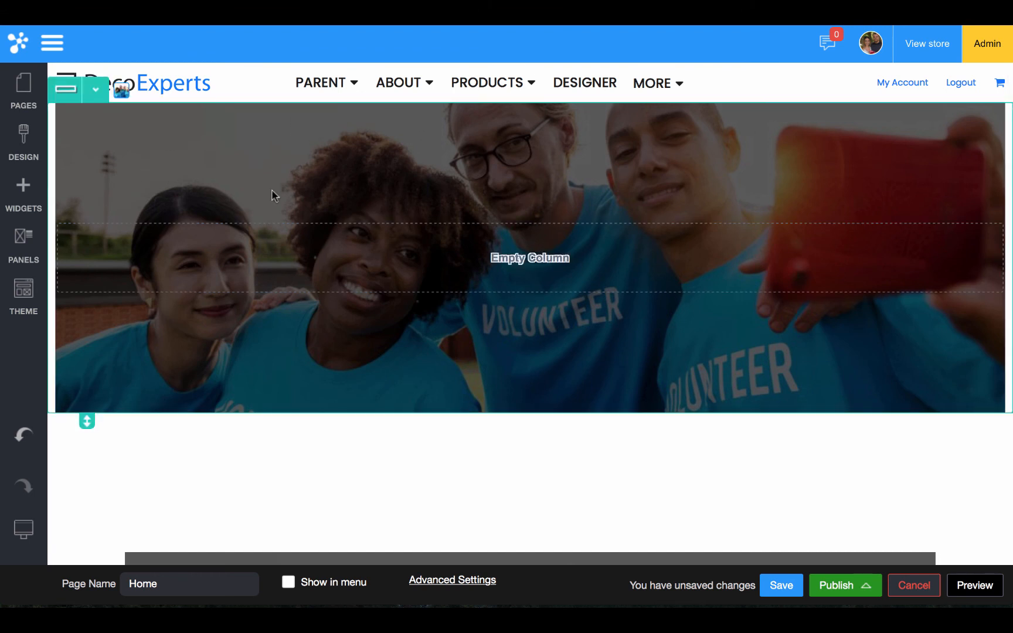
# - Remove the brightness filter effect from the row's background image
pyautogui.click(97, 101)
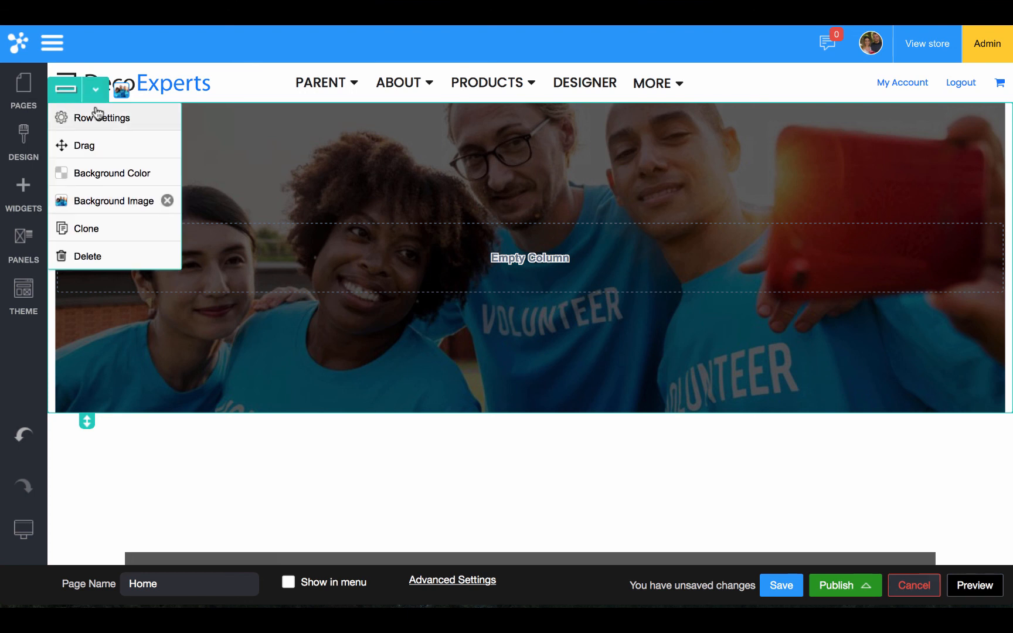
pyautogui.click(98, 121)
pyautogui.click(132, 119)
pyautogui.scroll(-5, 129, 319)
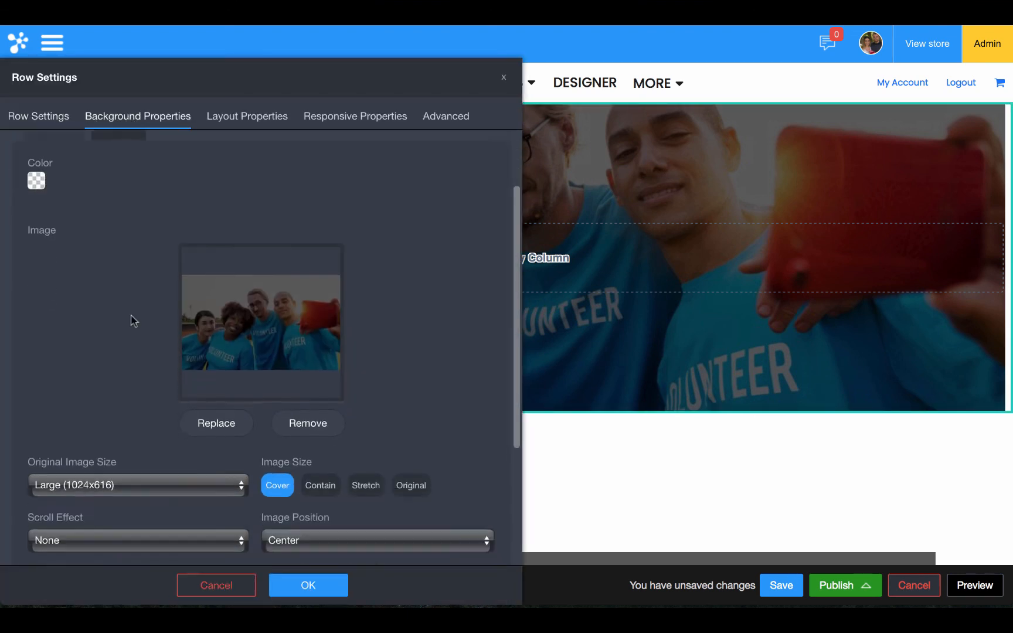
pyautogui.click(65, 479)
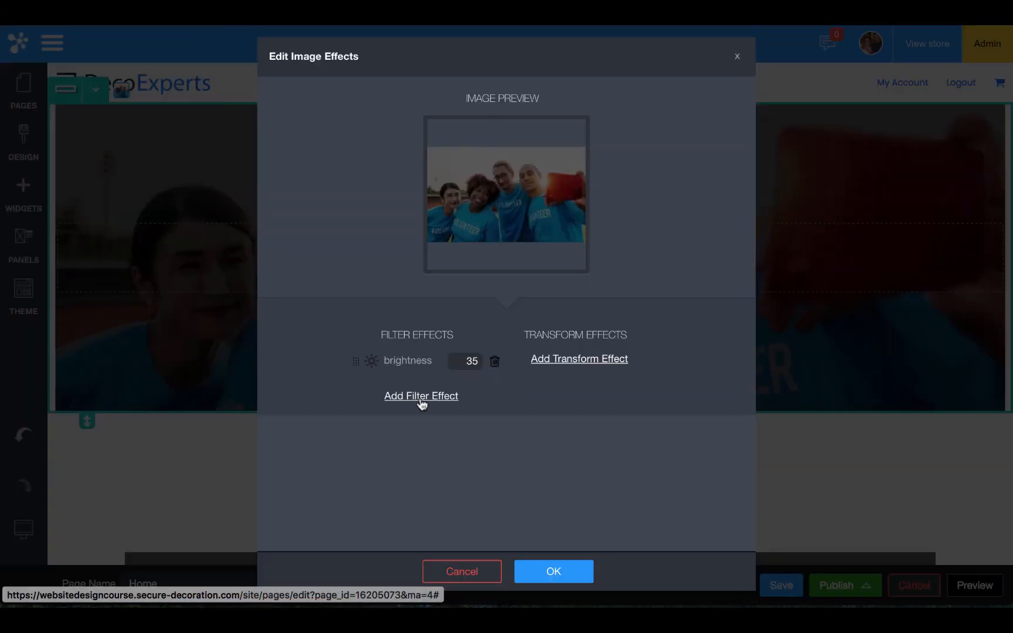
pyautogui.click(494, 362)
# - Add an opacity filter effect of 50 to the row's background image and apply the row settings
pyautogui.click(436, 357)
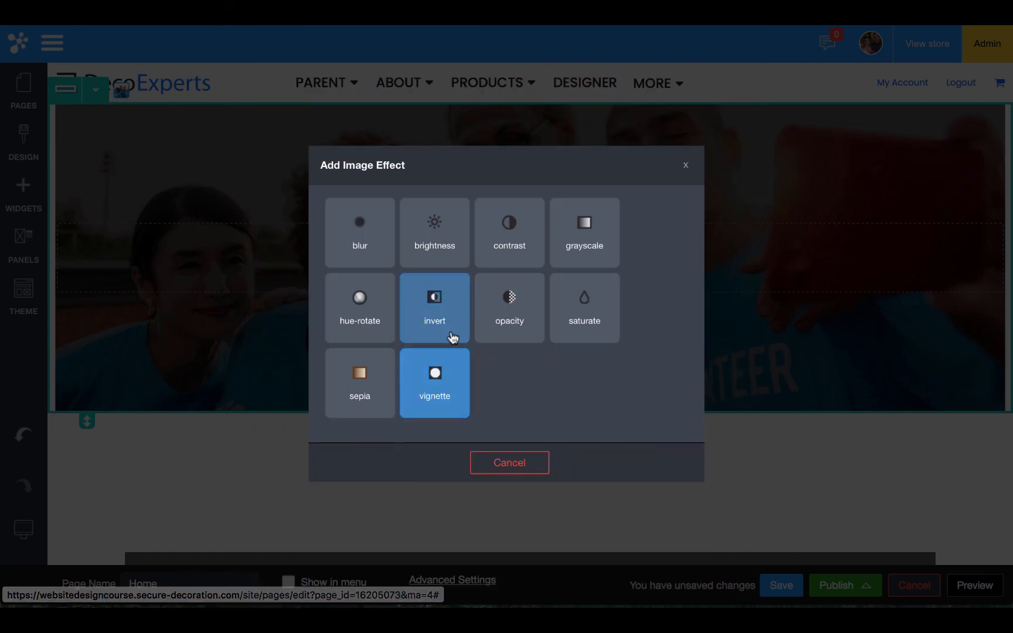
pyautogui.click(520, 318)
pyautogui.doubleClick(470, 360)
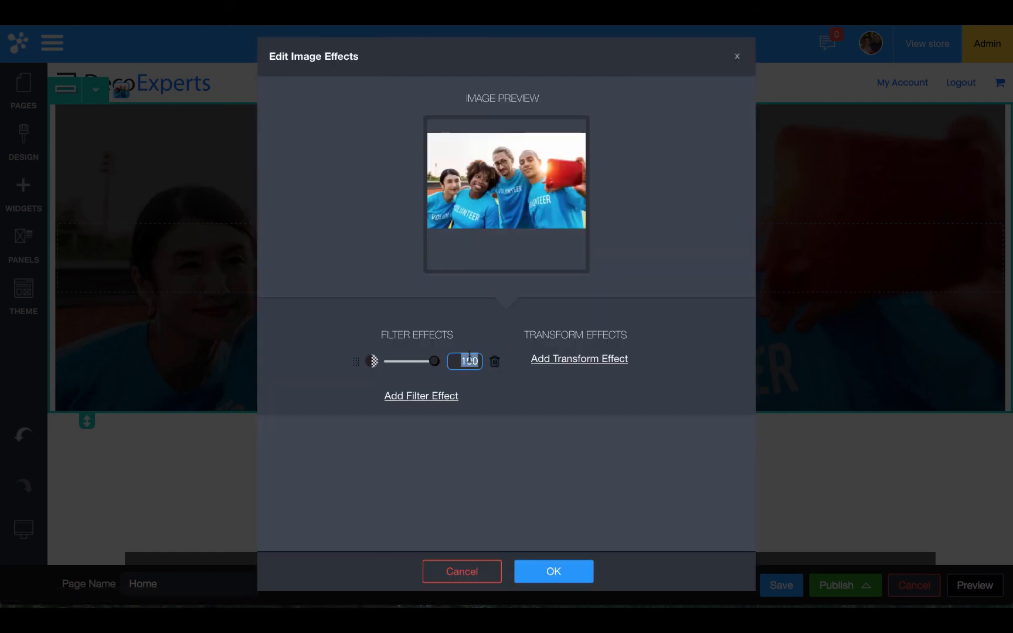
pyautogui.write('50')
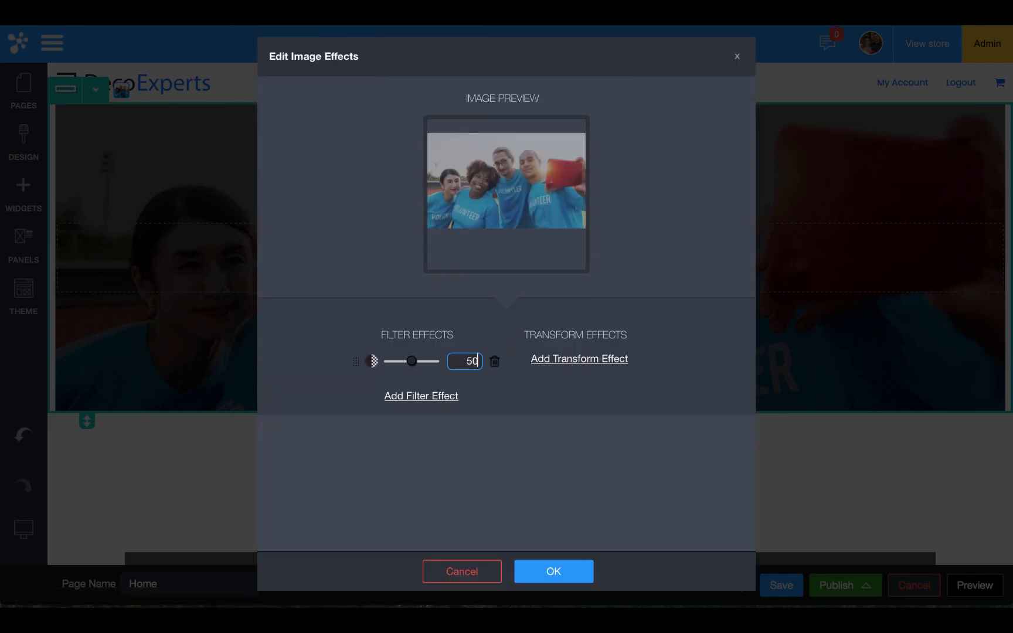
pyautogui.click(548, 579)
pyautogui.click(324, 585)
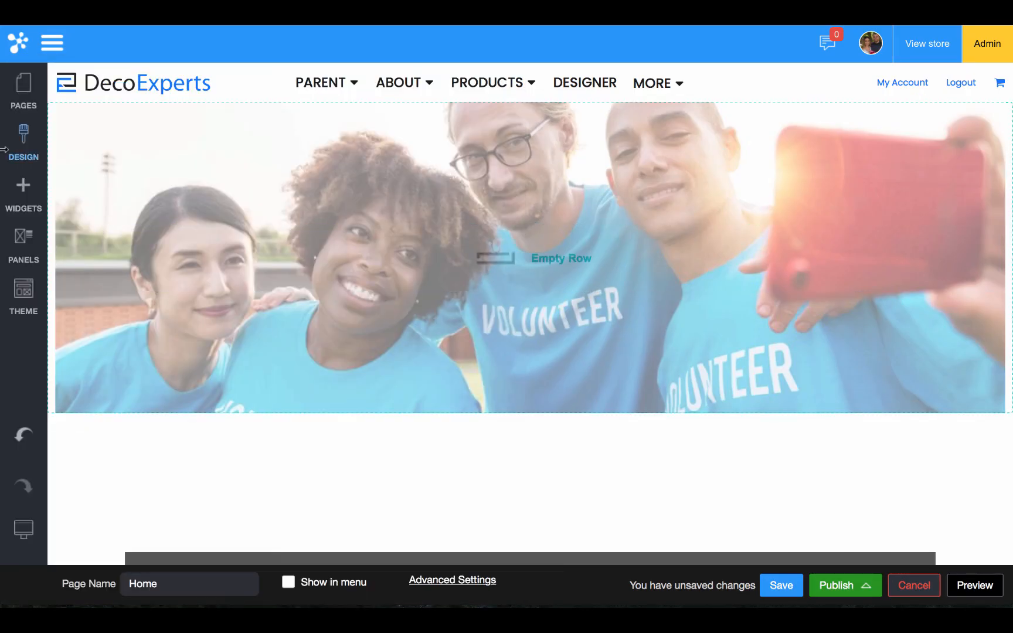
# - Place a Heading widget in the empty background-image row
pyautogui.click(23, 194)
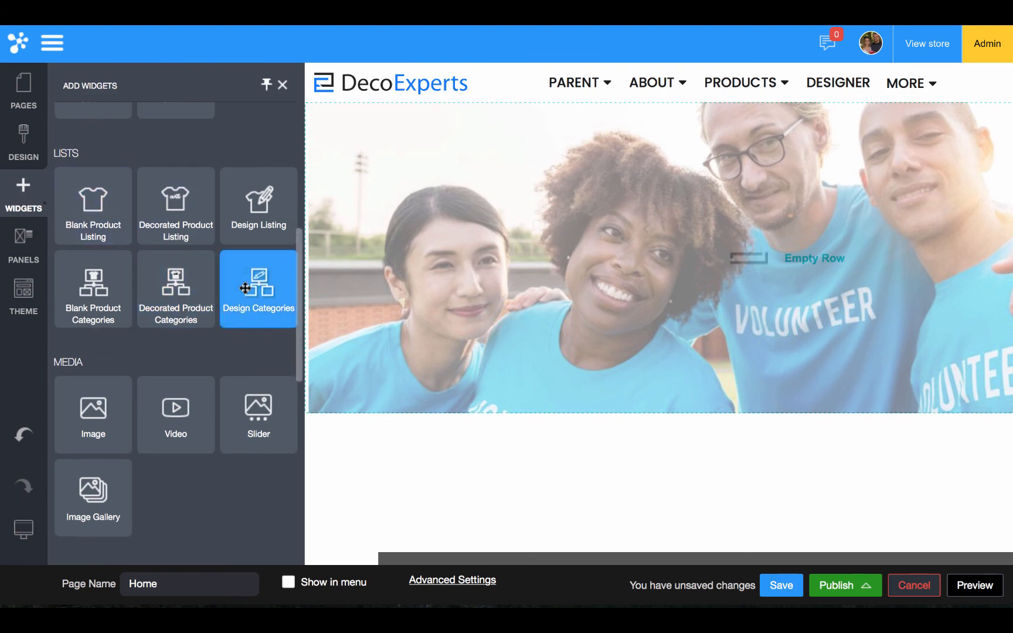
pyautogui.scroll(6, 248, 283)
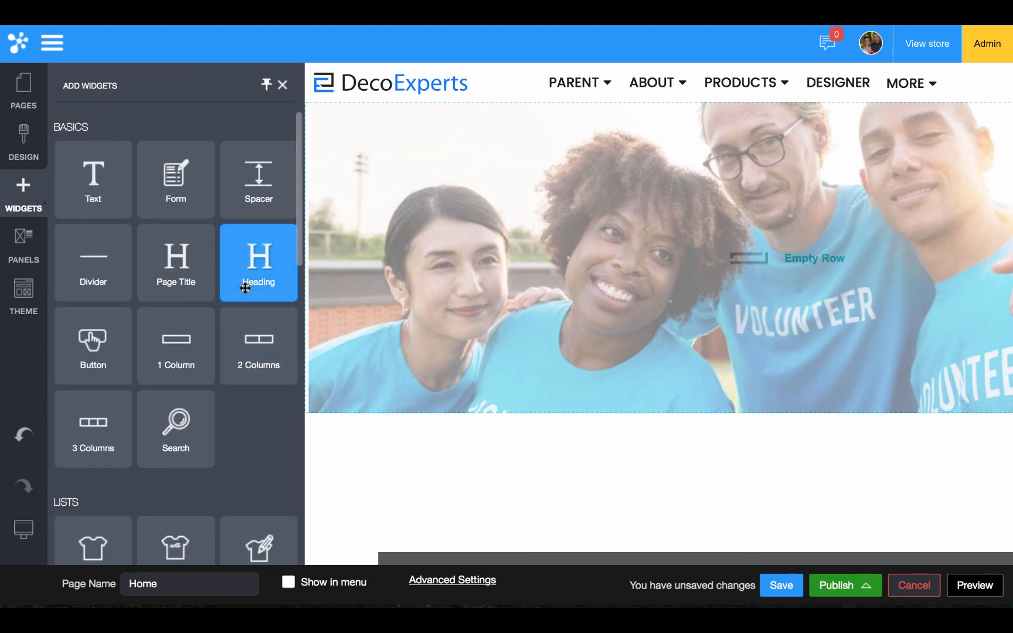
pyautogui.moveTo(245, 287); pyautogui.dragTo(648, 261)
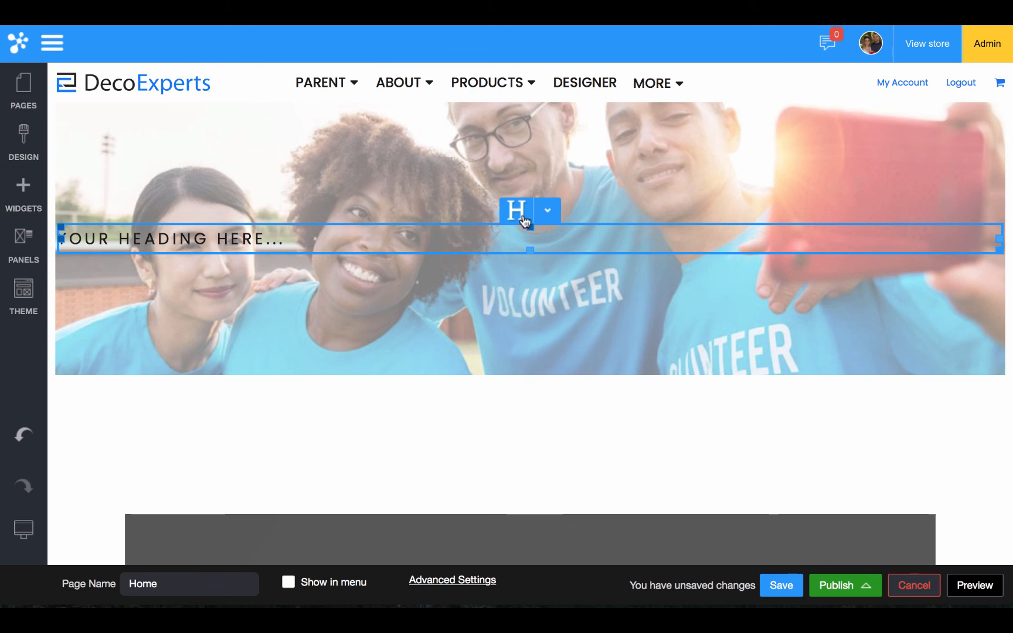
# - Make the new heading's text larger, centre it across the row and apply the heading settings
pyautogui.click(524, 222)
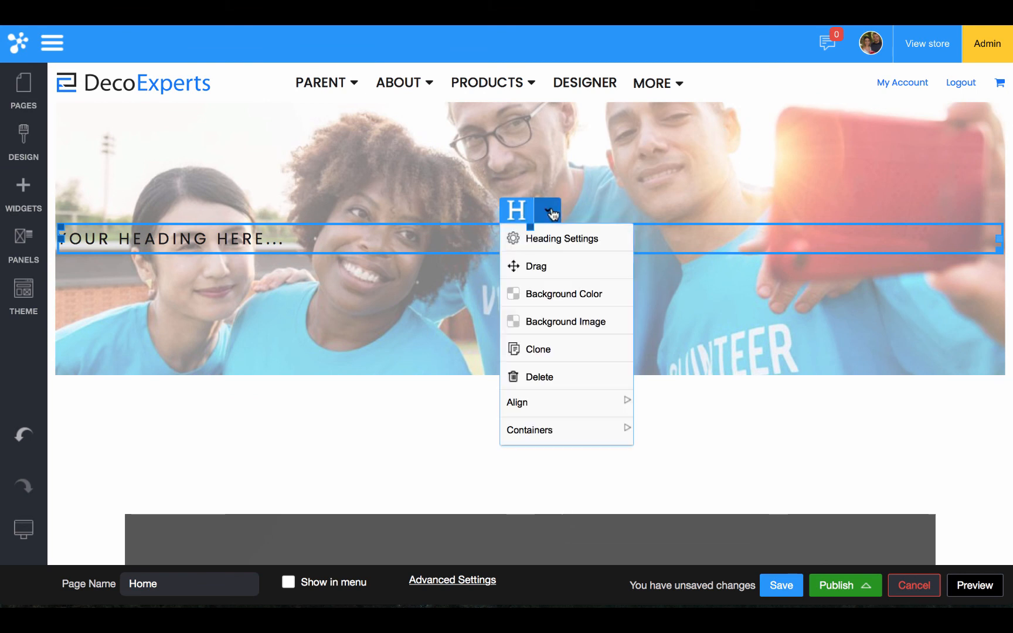
pyautogui.click(536, 235)
pyautogui.click(67, 123)
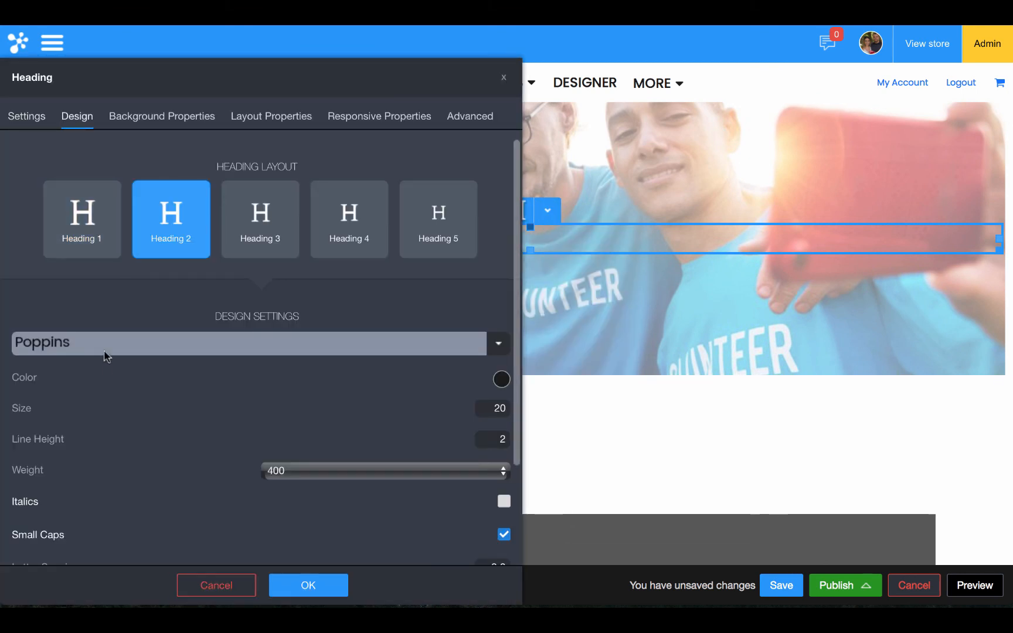
pyautogui.click(115, 413)
pyautogui.click(271, 119)
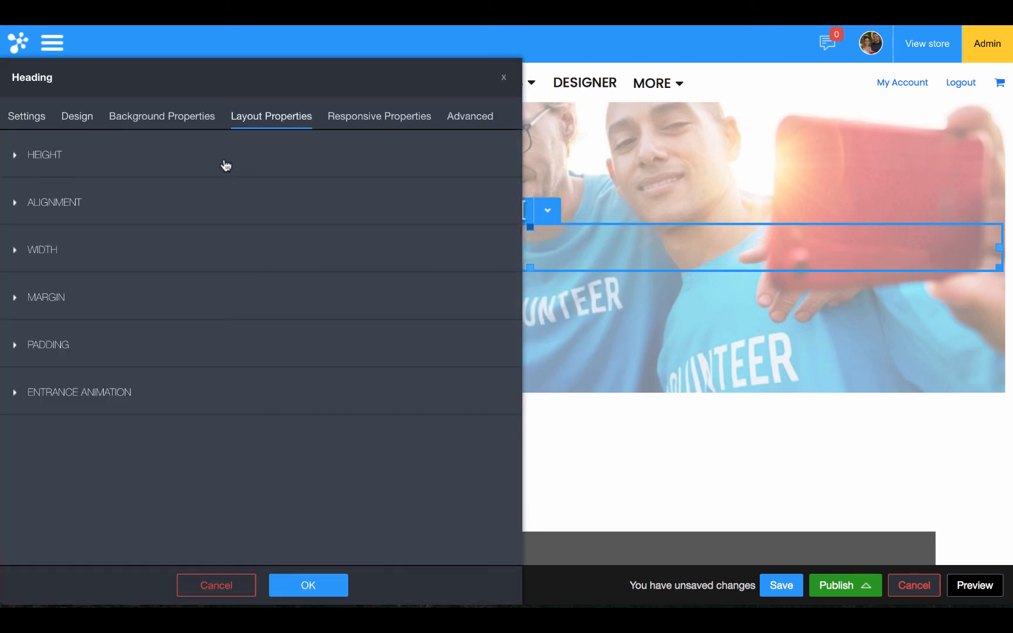
pyautogui.click(94, 204)
pyautogui.click(95, 252)
pyautogui.click(95, 277)
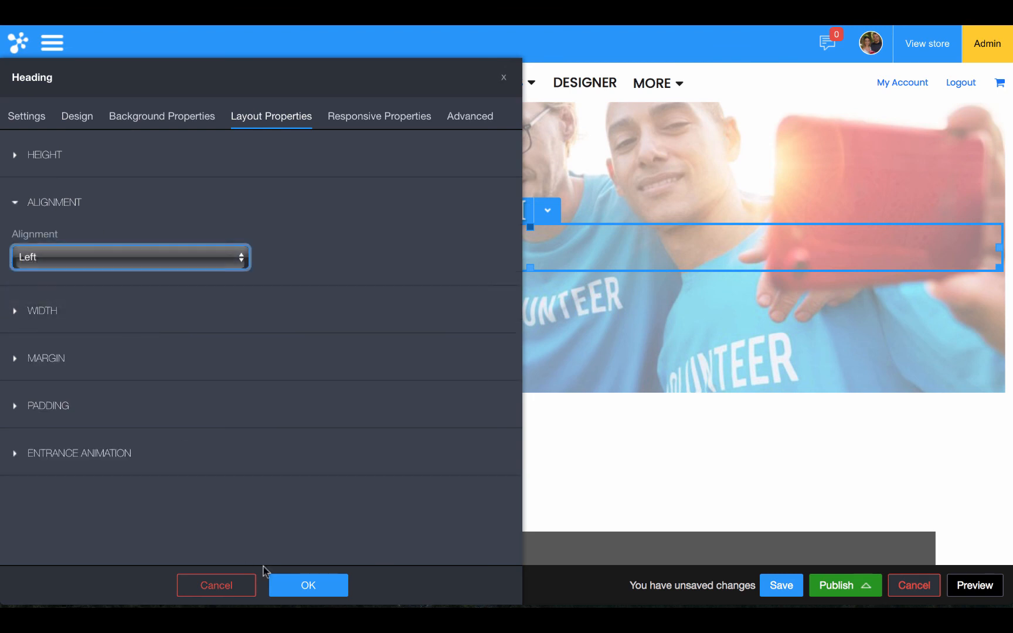
pyautogui.click(296, 583)
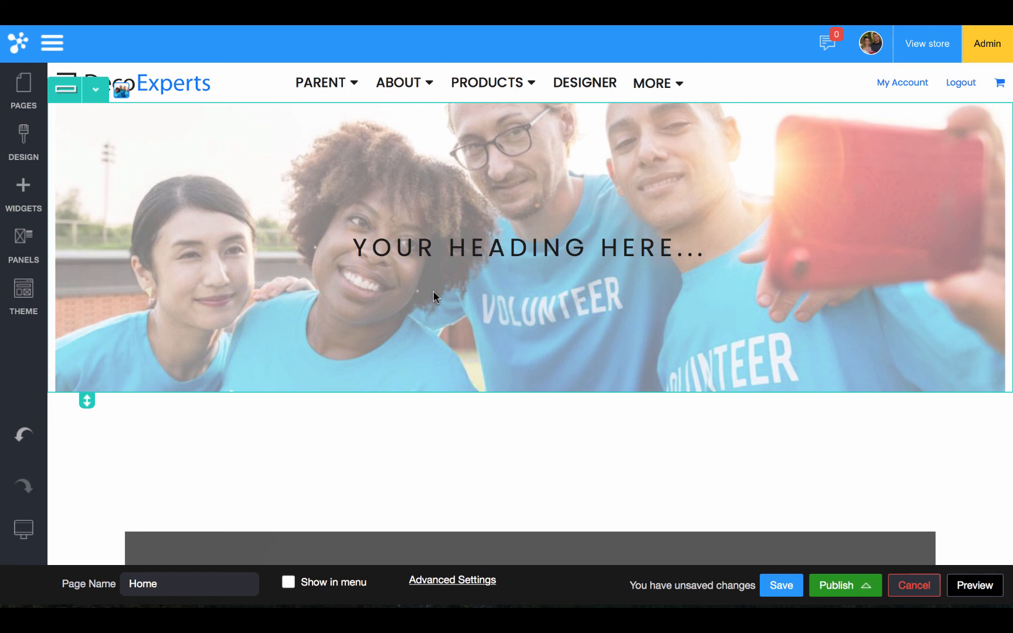
# - Remove the opacity filter effect from the background image of the row containing the heading
pyautogui.click(95, 89)
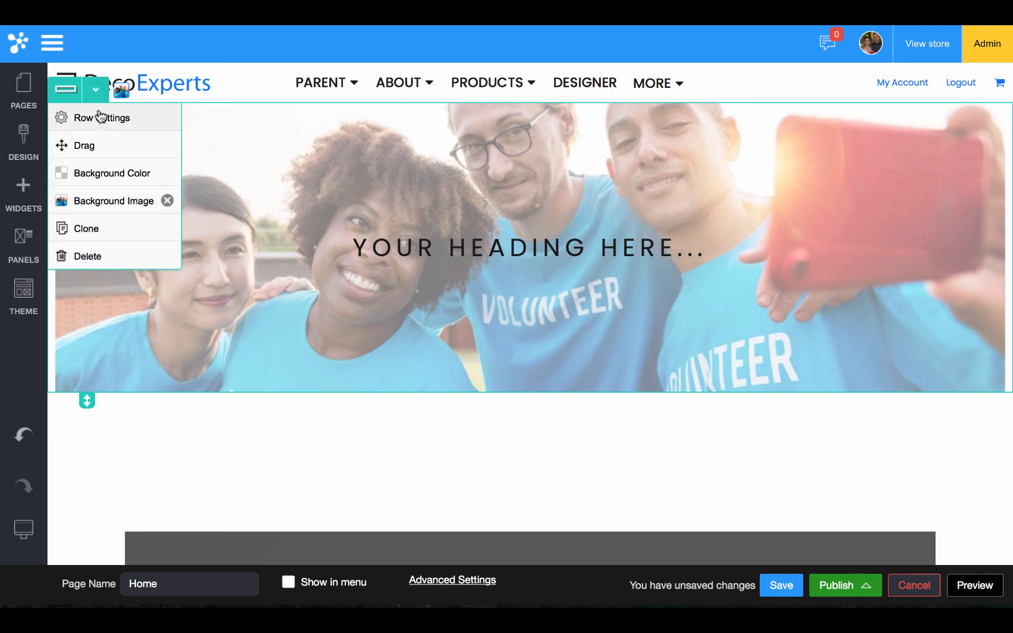
pyautogui.click(100, 115)
pyautogui.click(97, 119)
pyautogui.scroll(-5, 63, 504)
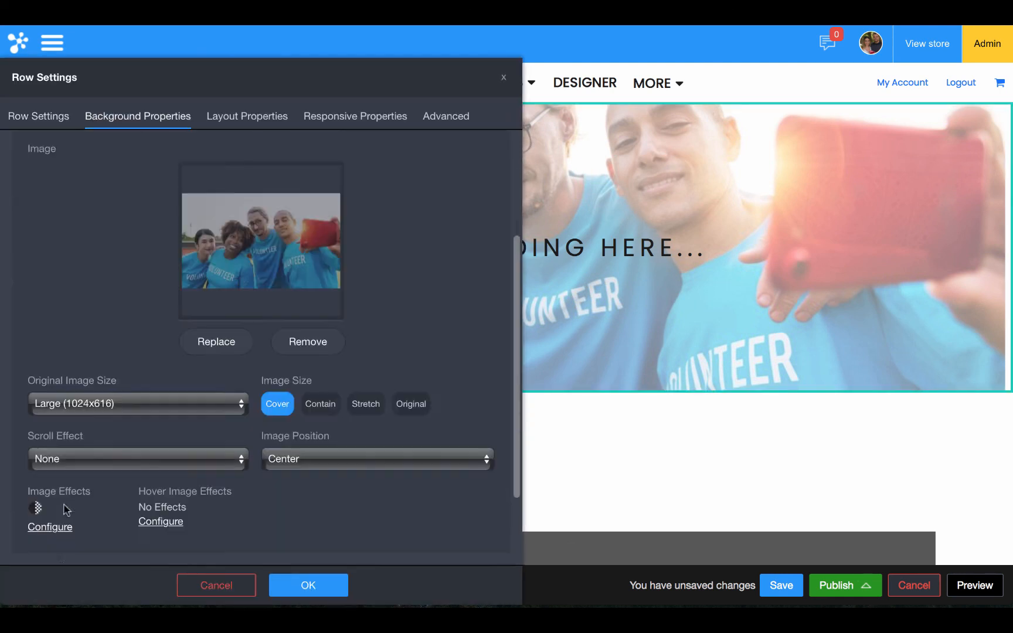
pyautogui.click(57, 469)
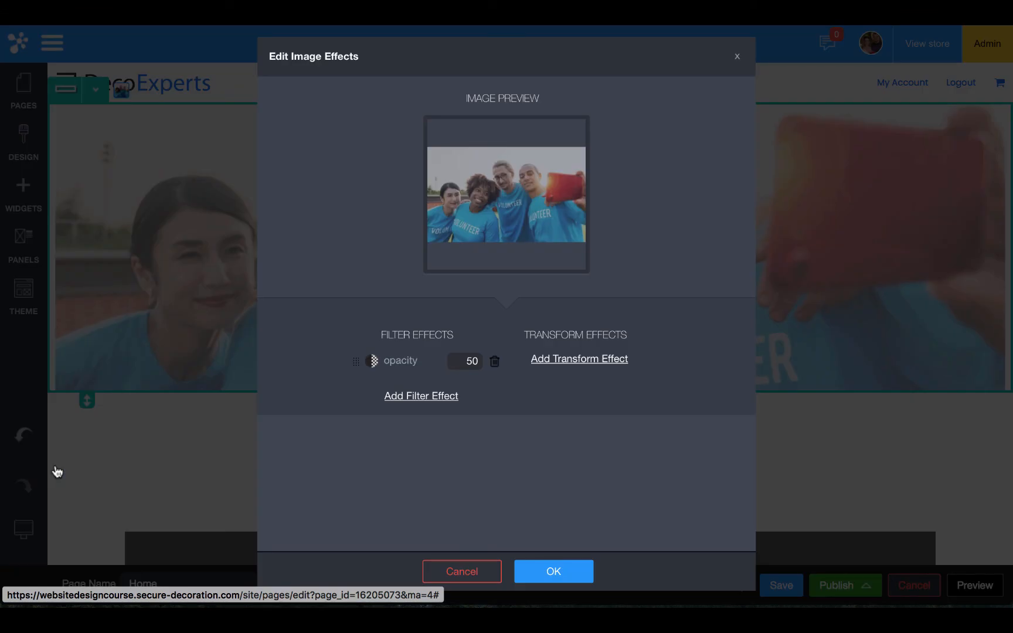
pyautogui.click(493, 363)
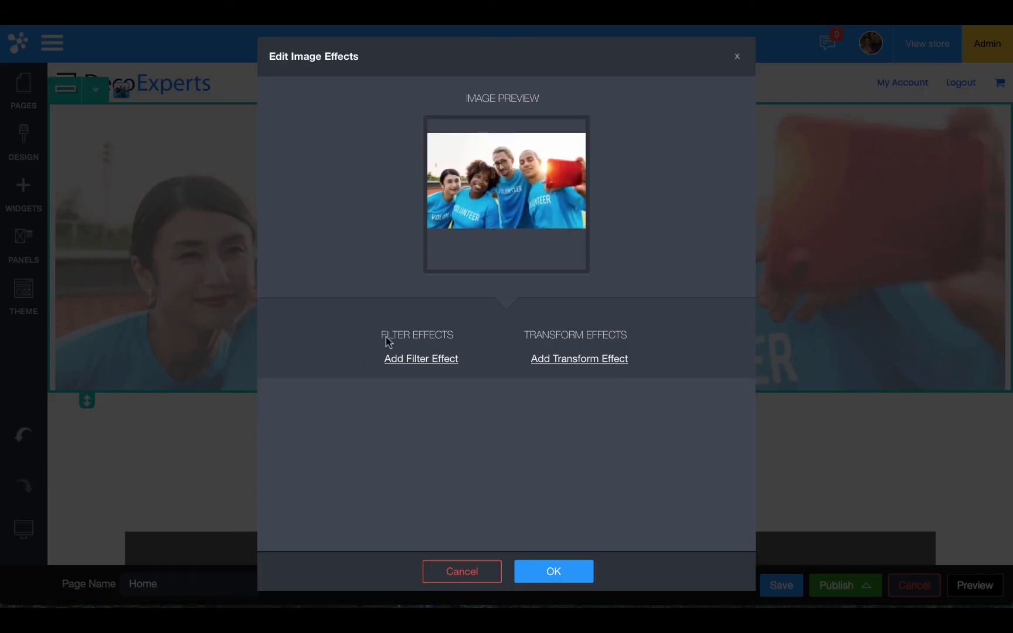
# - Review the available transform effects without adding one, and apply the row settings with no image effects
pyautogui.click(594, 360)
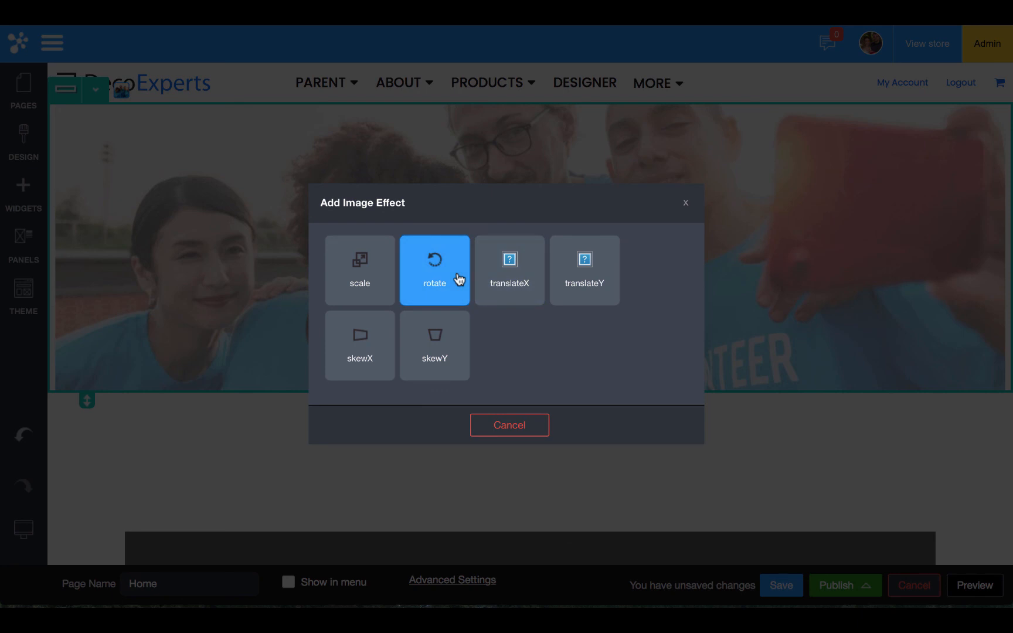
pyautogui.click(504, 427)
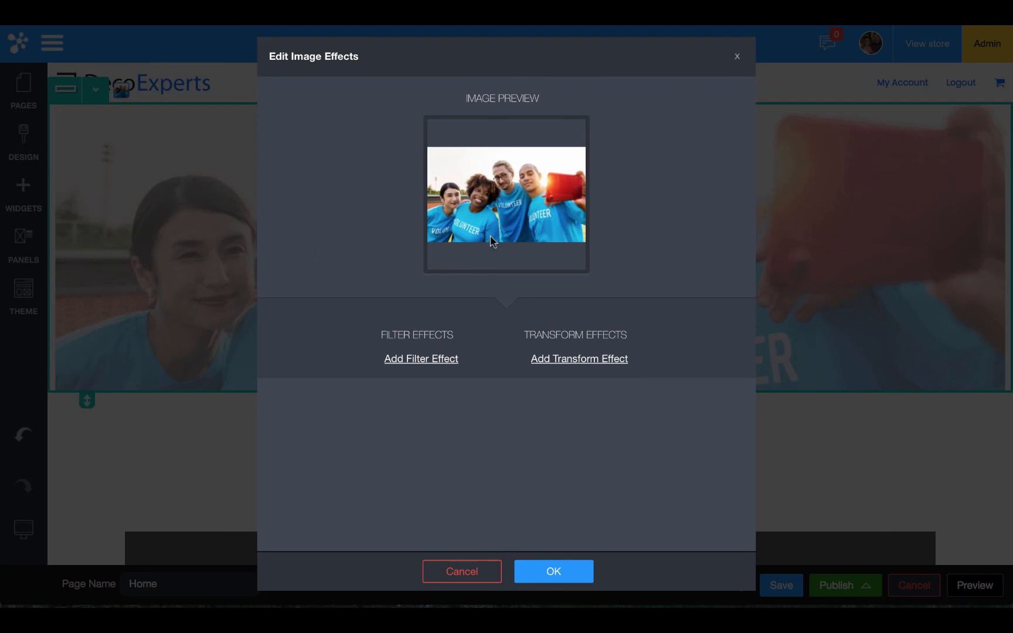
pyautogui.click(544, 358)
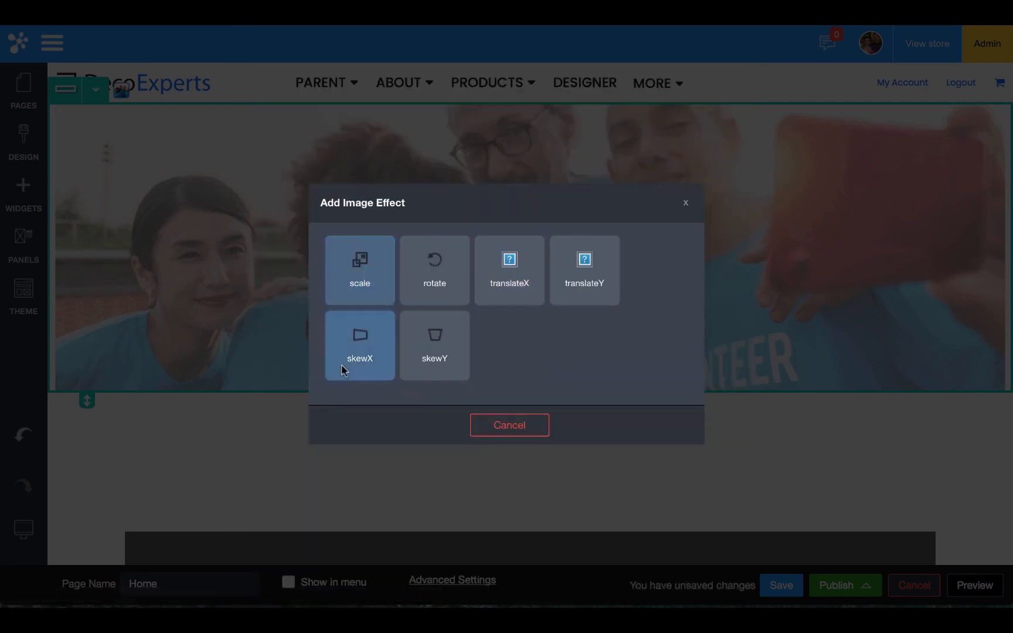
pyautogui.click(531, 426)
pyautogui.click(557, 570)
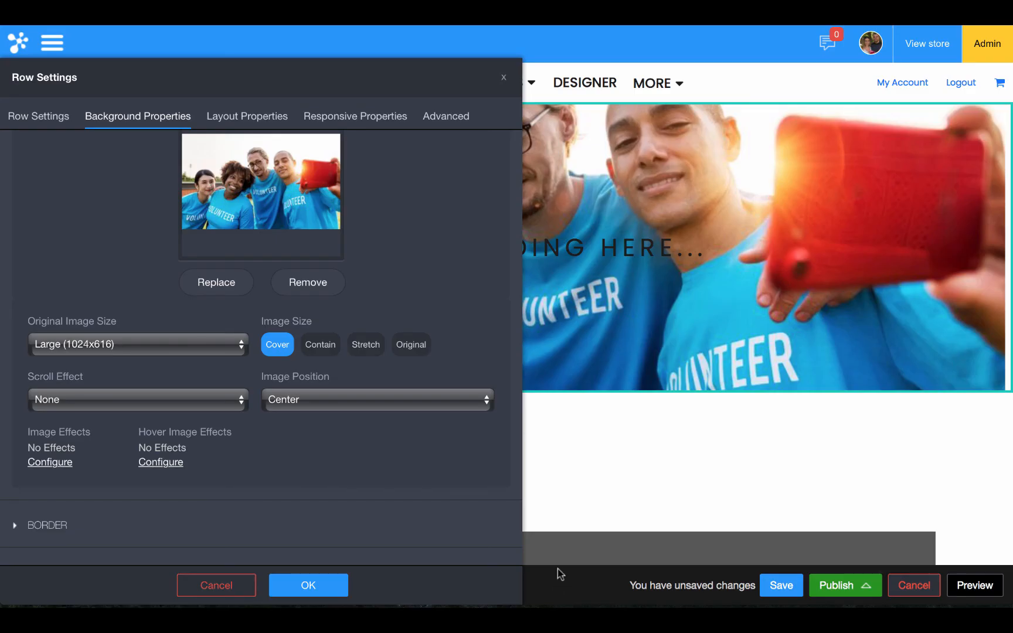
pyautogui.click(334, 587)
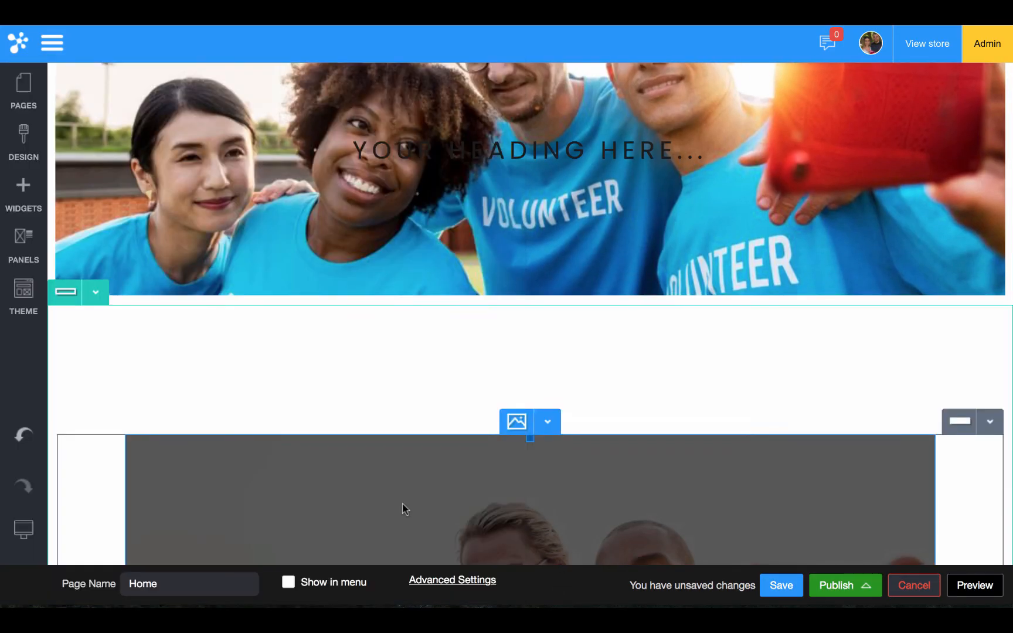
# - Add a scale transform effect of 80 to the "Whatever I want" image
pyautogui.scroll(-5, 404, 509)
pyautogui.click(547, 200)
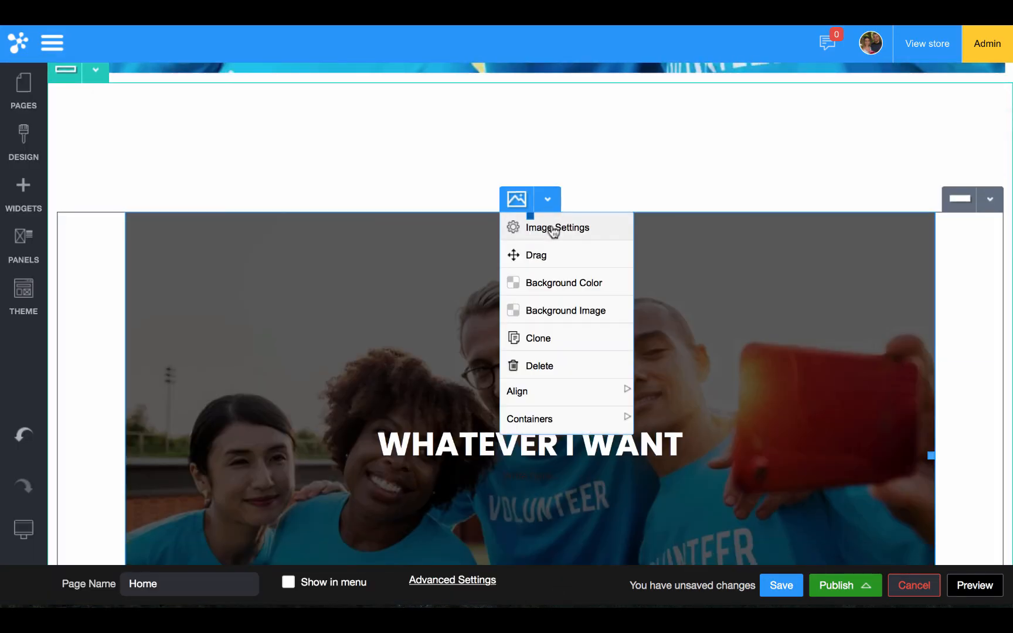
pyautogui.click(553, 230)
pyautogui.click(201, 82)
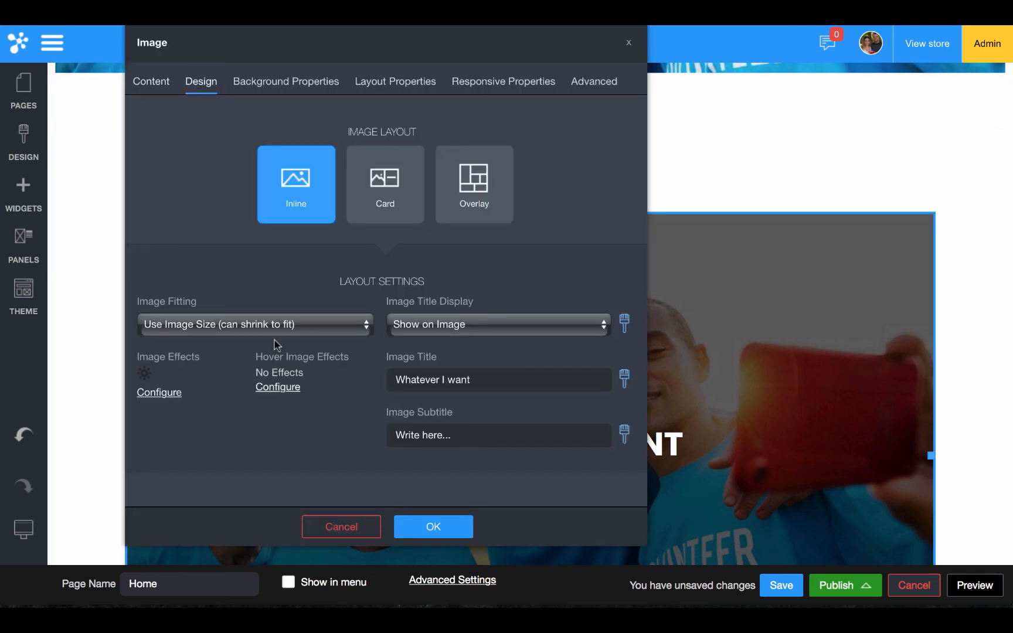
pyautogui.click(163, 393)
pyautogui.click(578, 359)
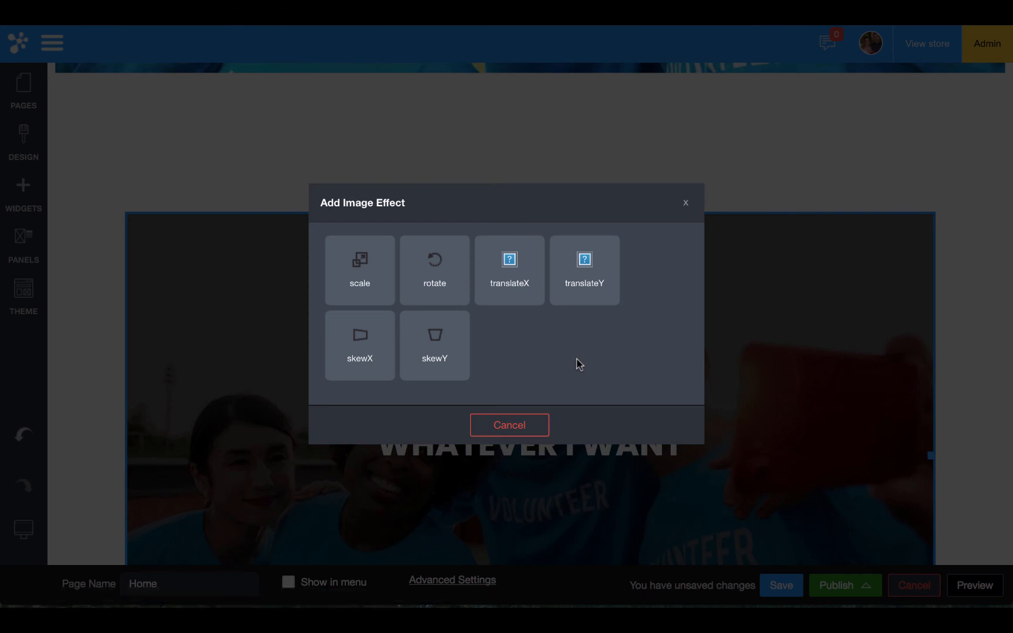
pyautogui.click(373, 284)
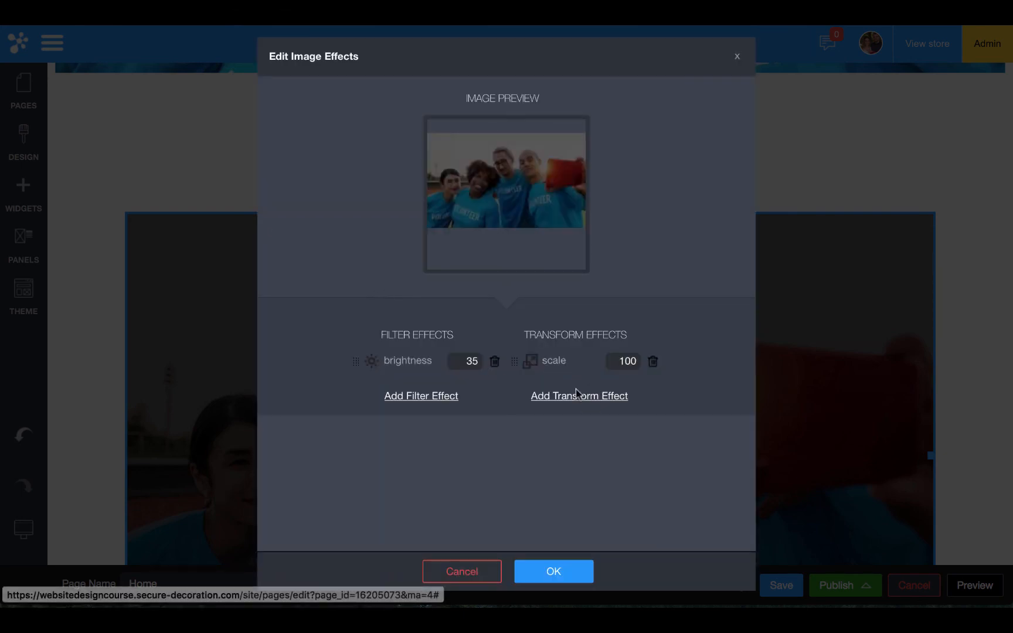
pyautogui.doubleClick(627, 361)
pyautogui.write('80')
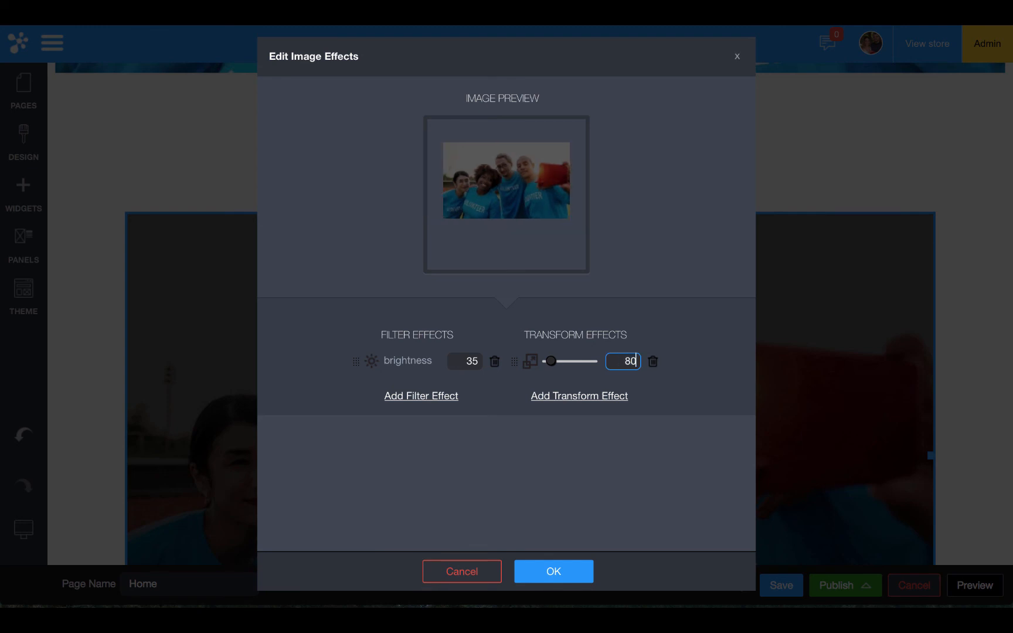
pyautogui.click(565, 571)
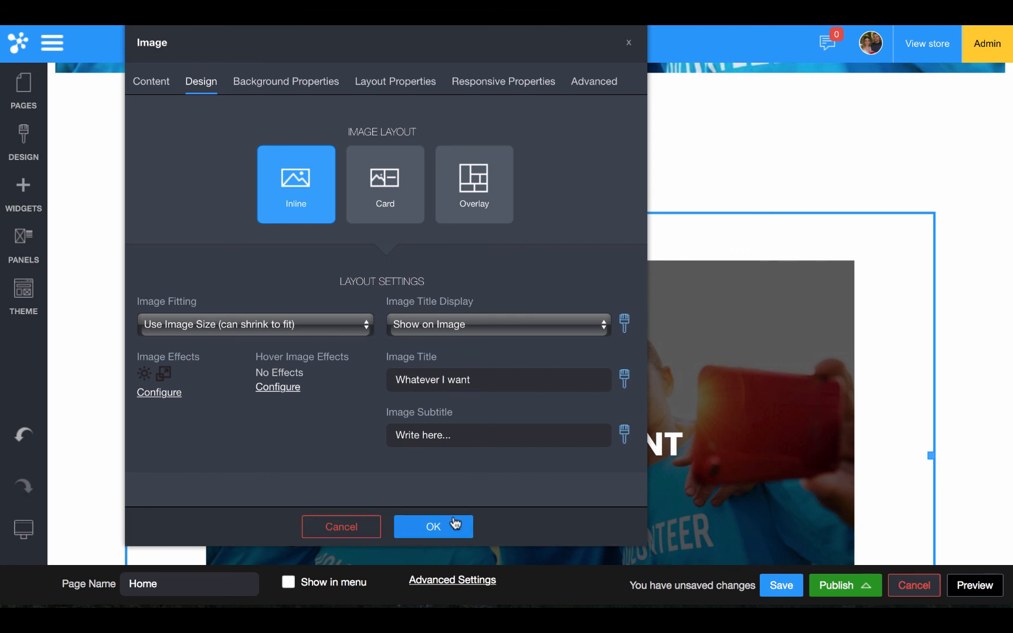
# - Remove the scale transform effect from the "Whatever I want" image
pyautogui.click(160, 396)
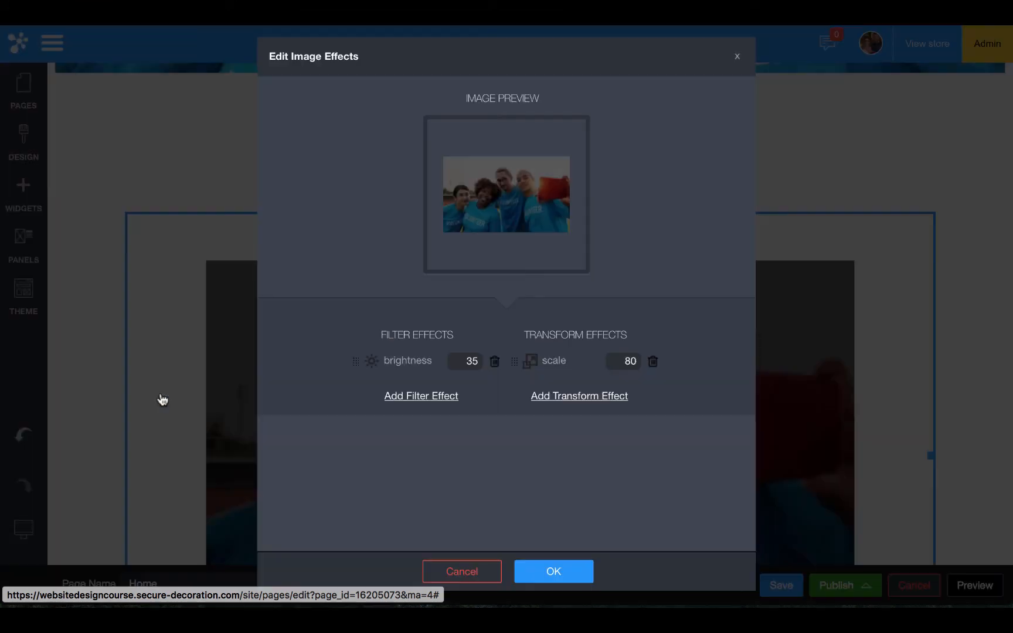
pyautogui.click(652, 362)
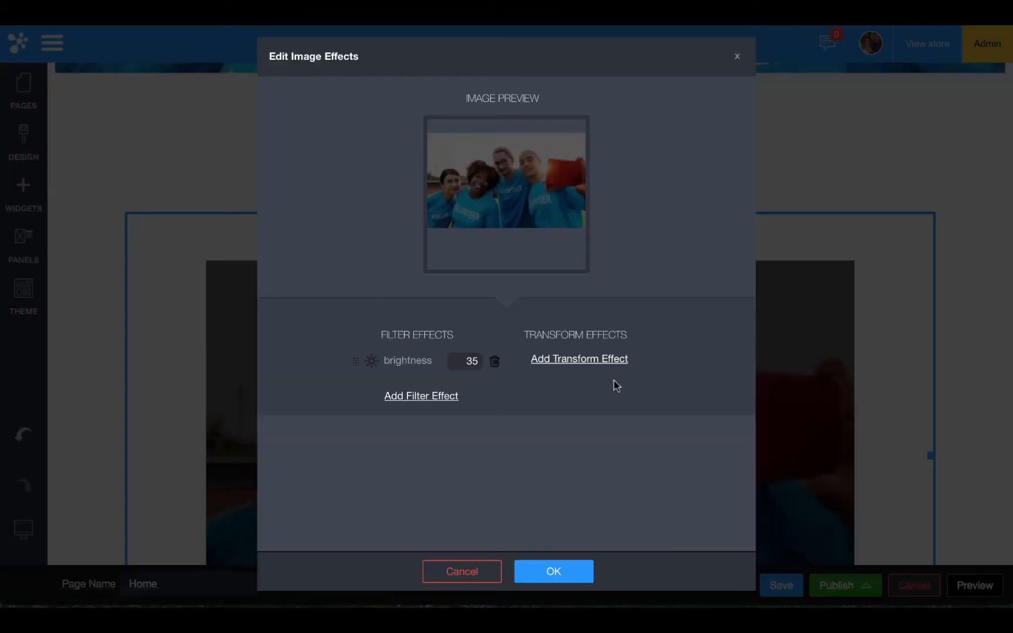
pyautogui.click(545, 572)
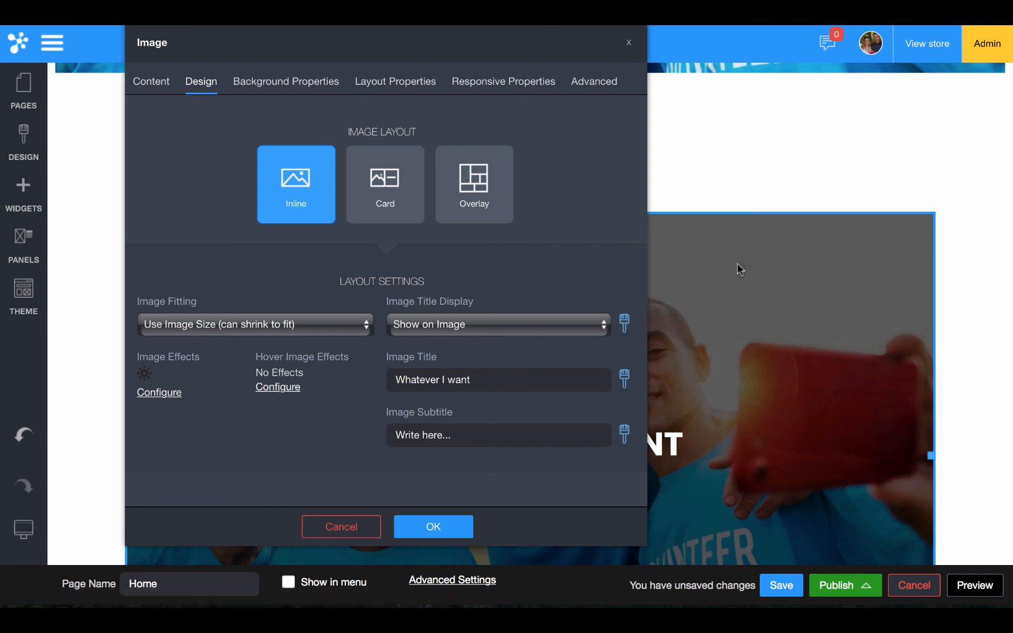
# - Add a brightness filter of 100 to the hover effects of the "Whatever I want" image
pyautogui.click(281, 386)
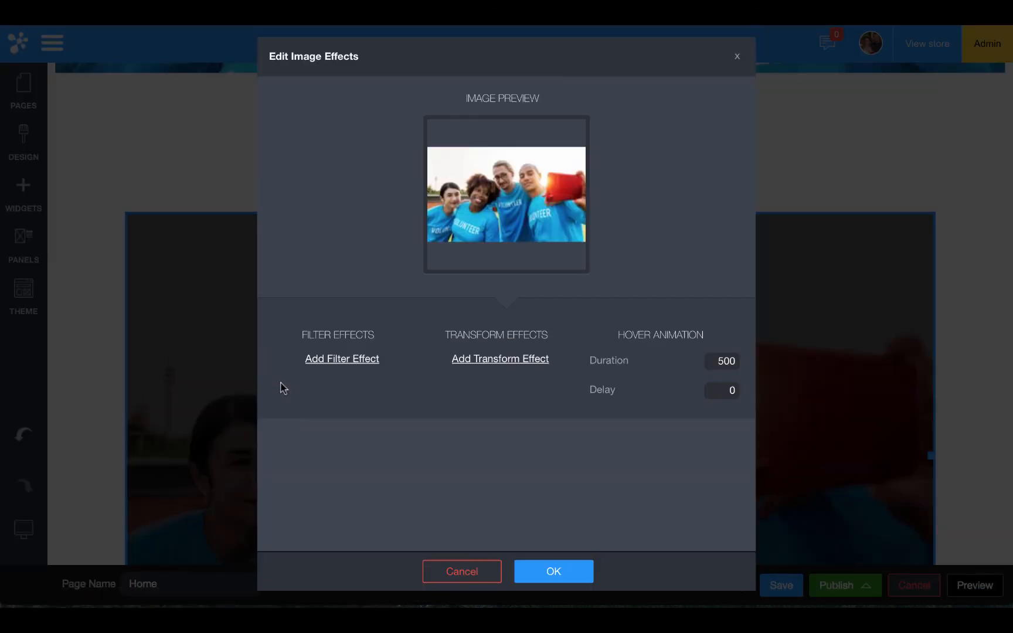
pyautogui.click(348, 360)
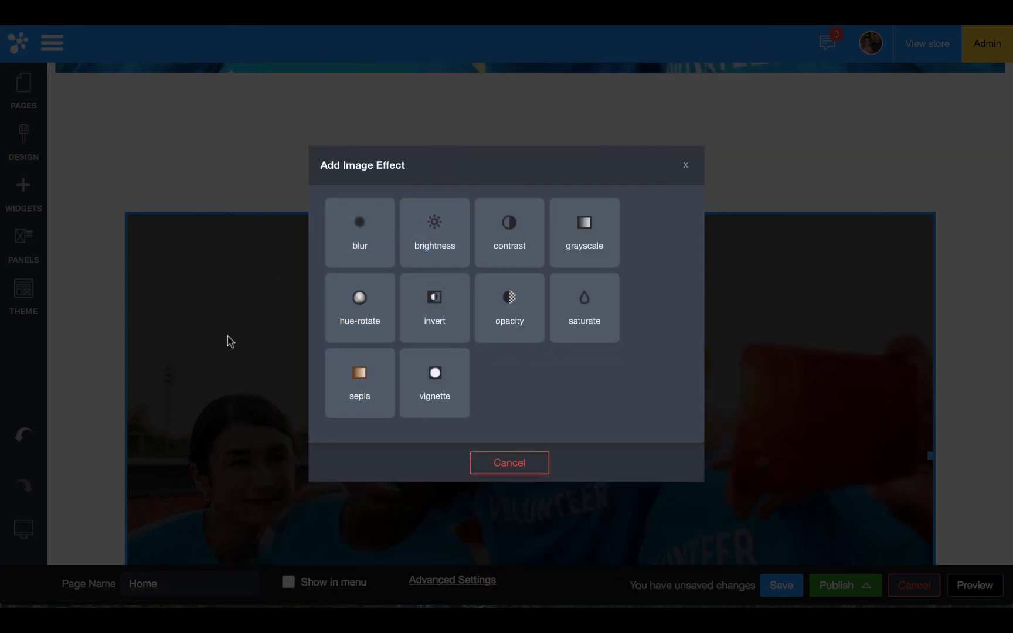
pyautogui.click(442, 245)
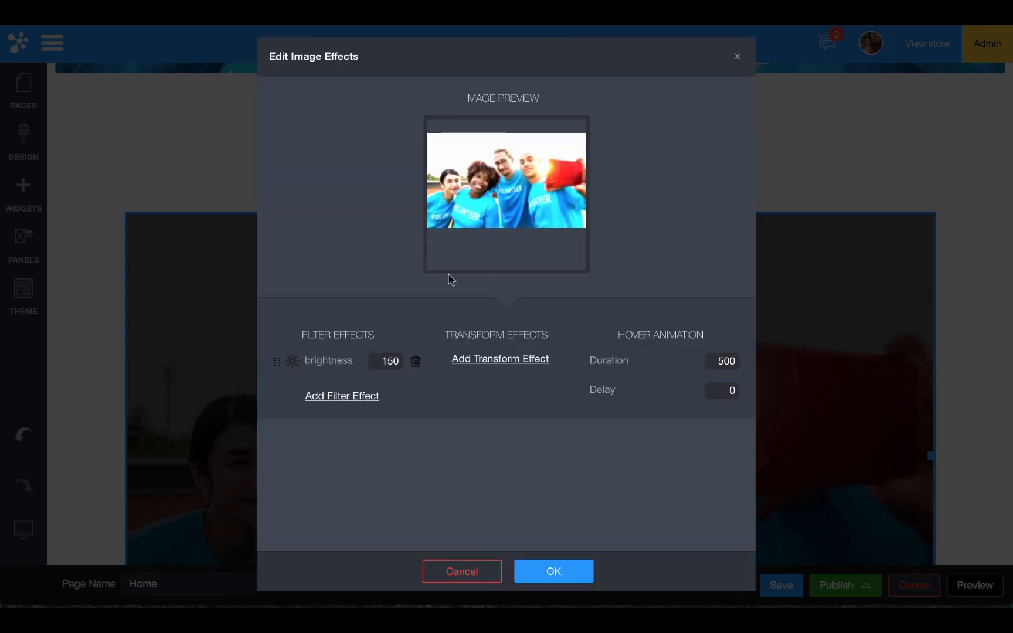
pyautogui.doubleClick(384, 361)
pyautogui.write('100')
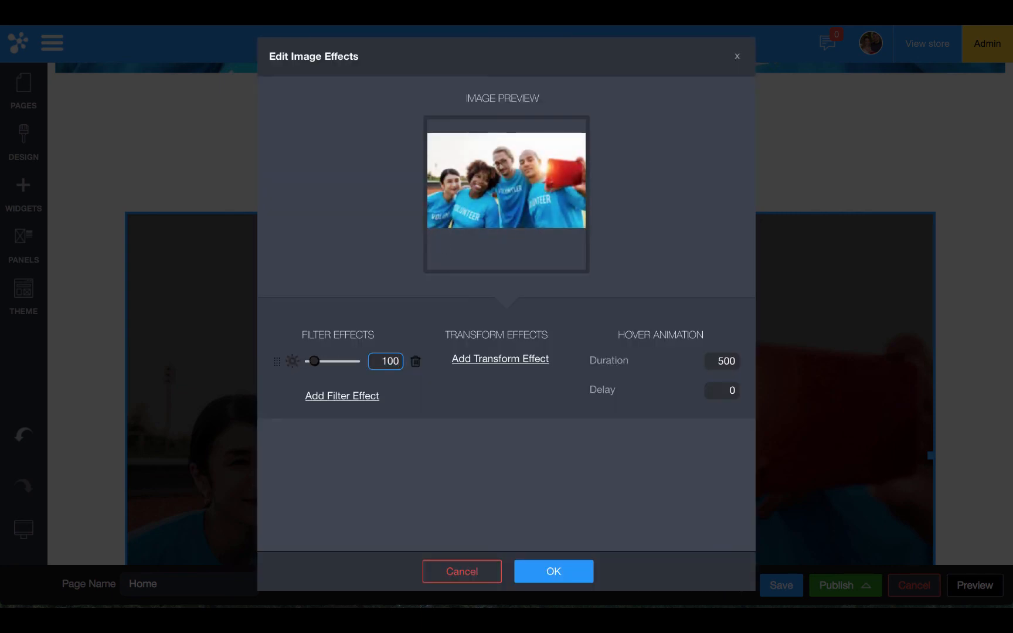
pyautogui.click(553, 570)
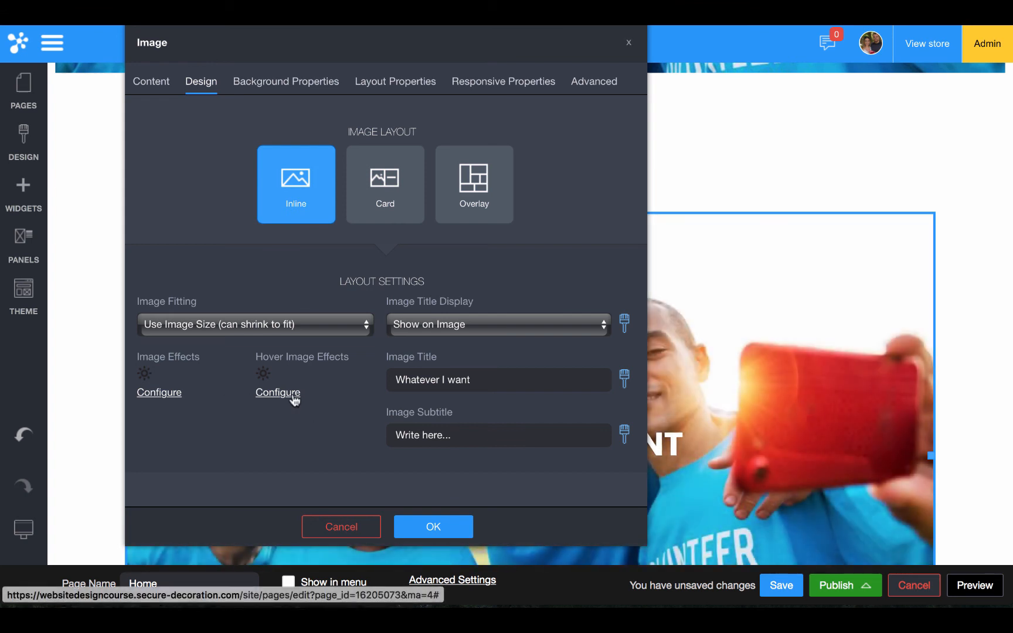
# - Add a scale transform of 90 to the hover effects of the "Whatever I want" image
pyautogui.click(292, 395)
pyautogui.click(513, 360)
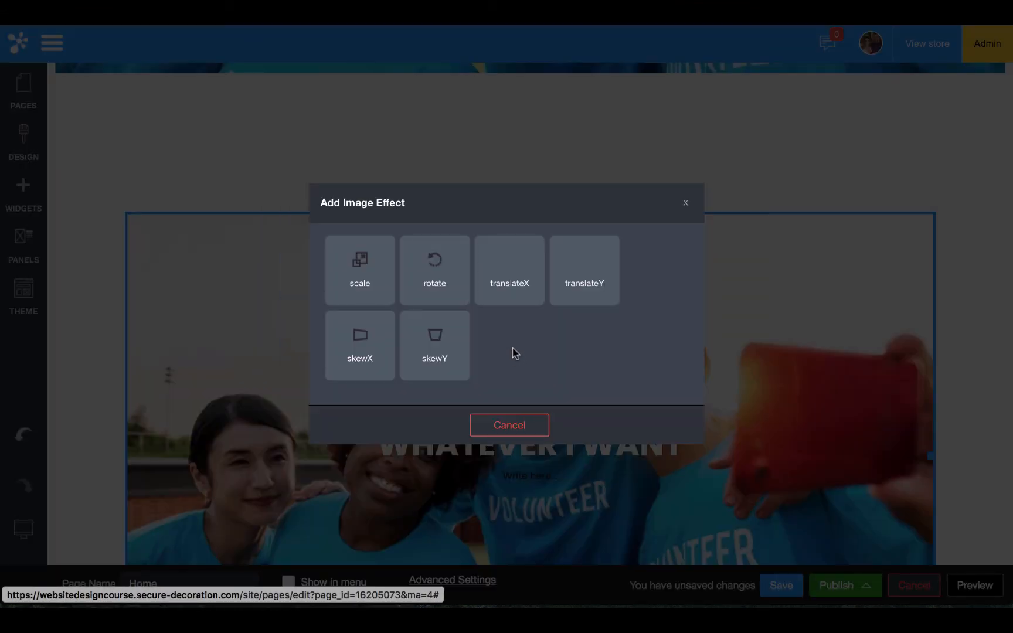
pyautogui.click(377, 282)
pyautogui.click(548, 361)
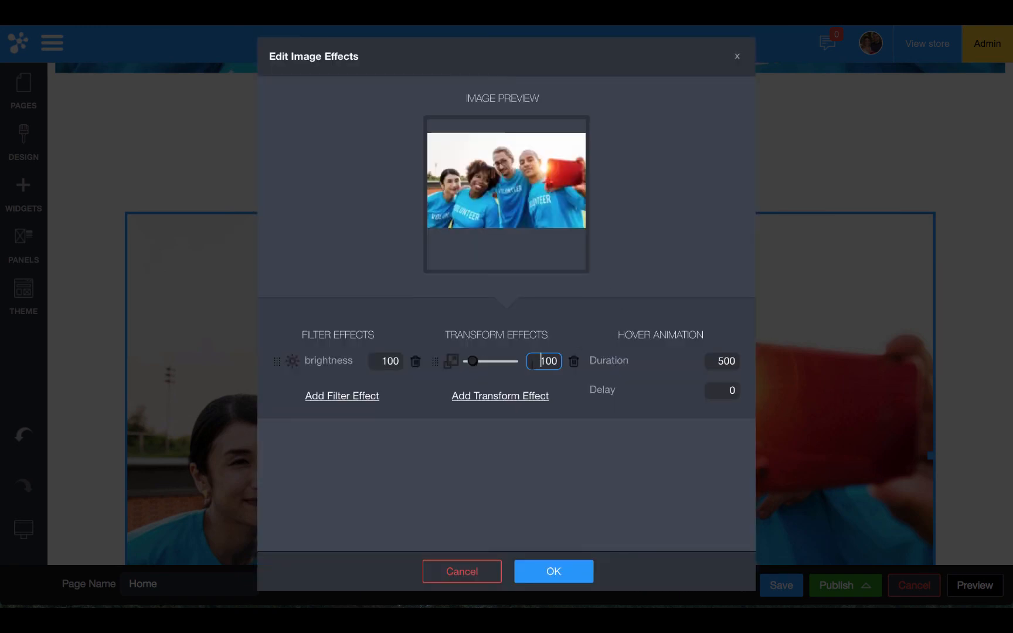
pyautogui.doubleClick(548, 360)
pyautogui.write('90')
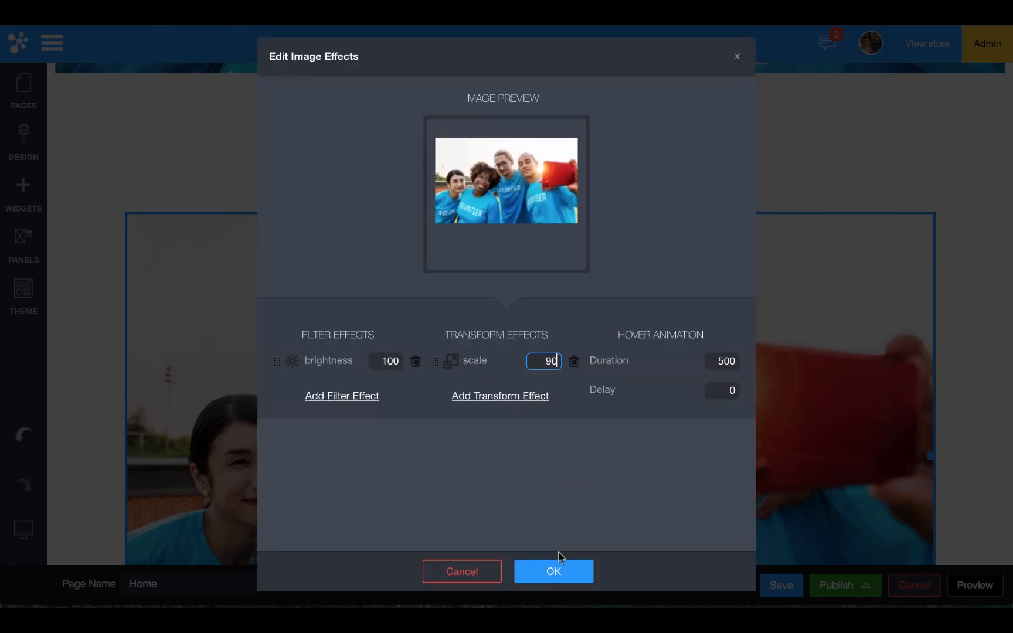
pyautogui.click(554, 571)
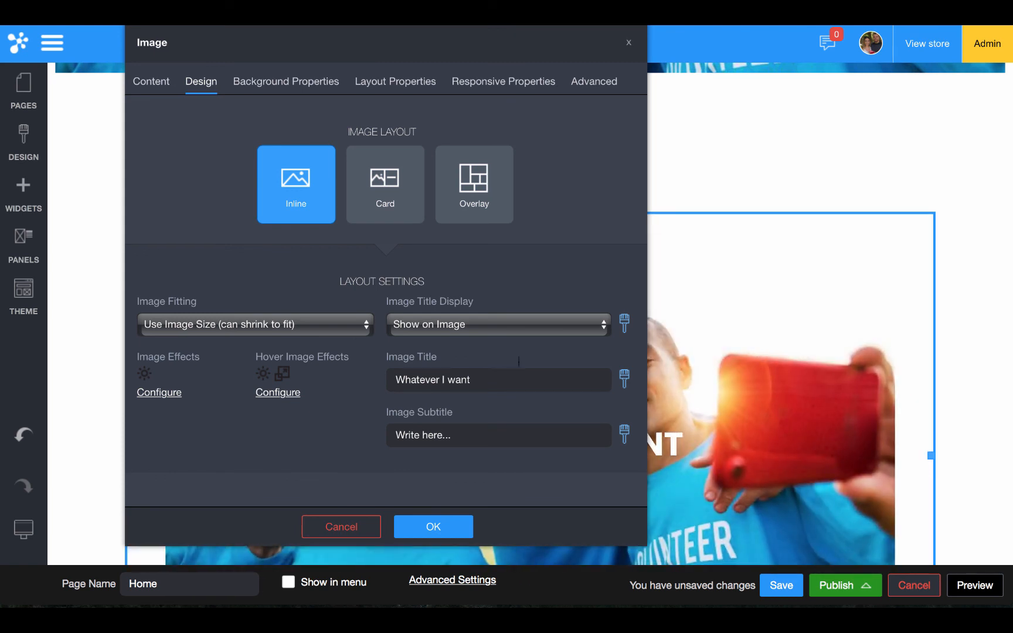
# - Replace the normal image effect's brightness filter with grayscale 100 and apply the image settings
pyautogui.click(159, 394)
pyautogui.click(494, 359)
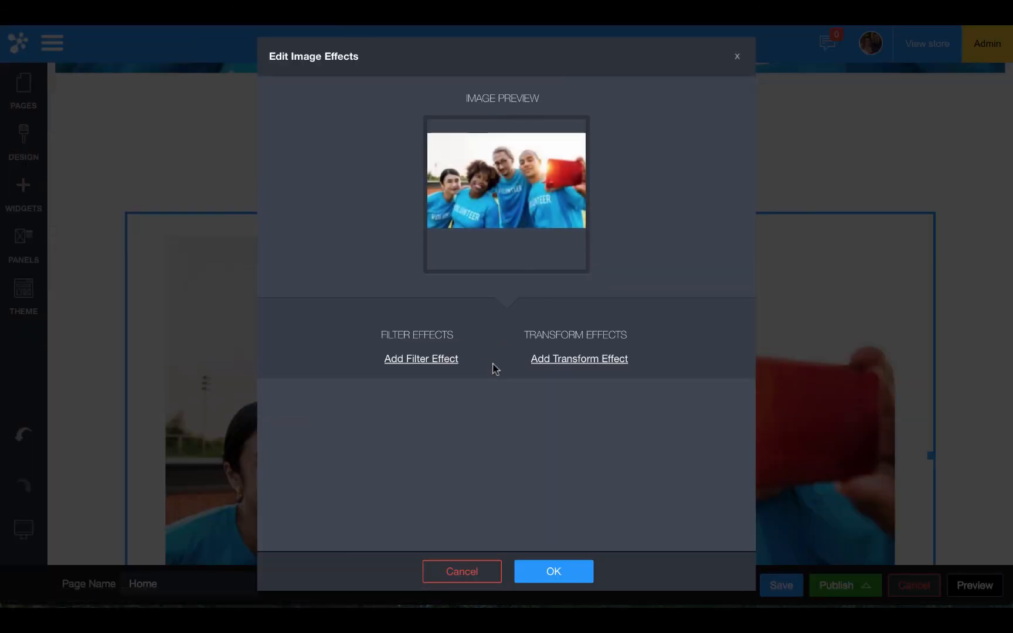
pyautogui.click(431, 359)
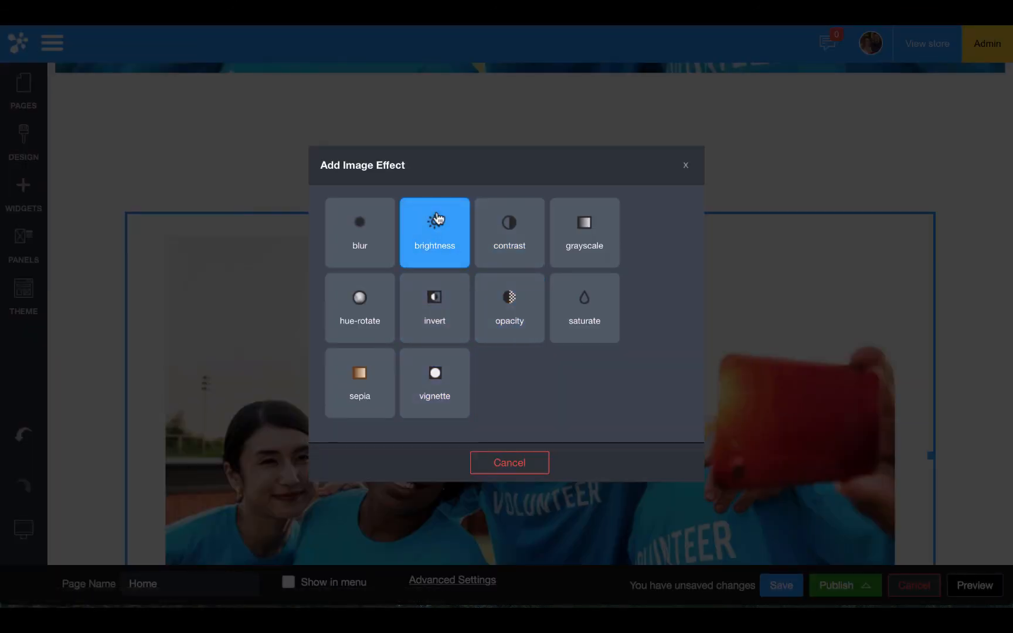
pyautogui.click(579, 251)
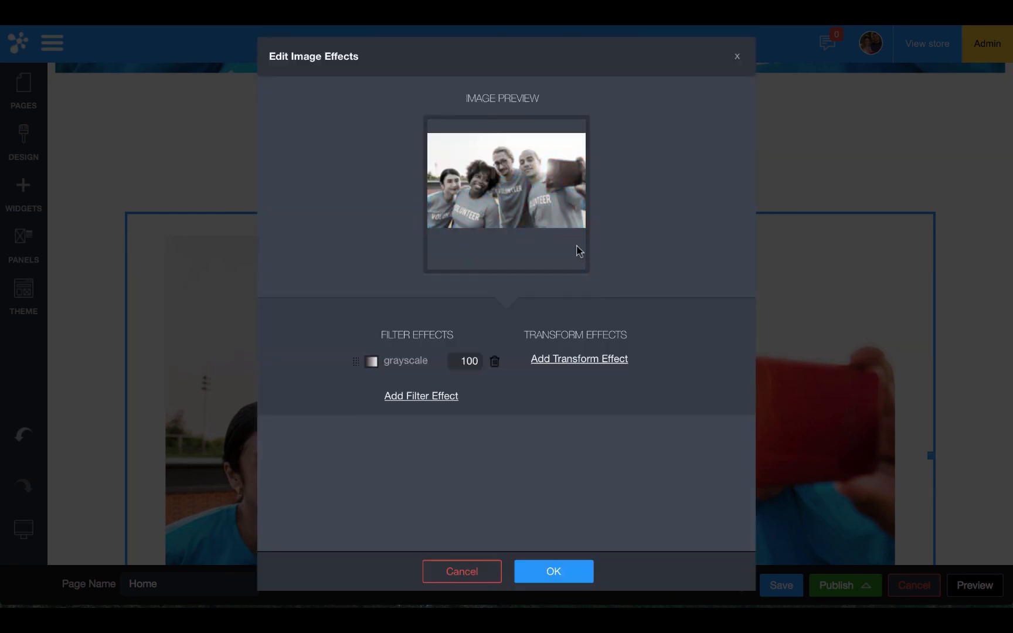
pyautogui.click(545, 572)
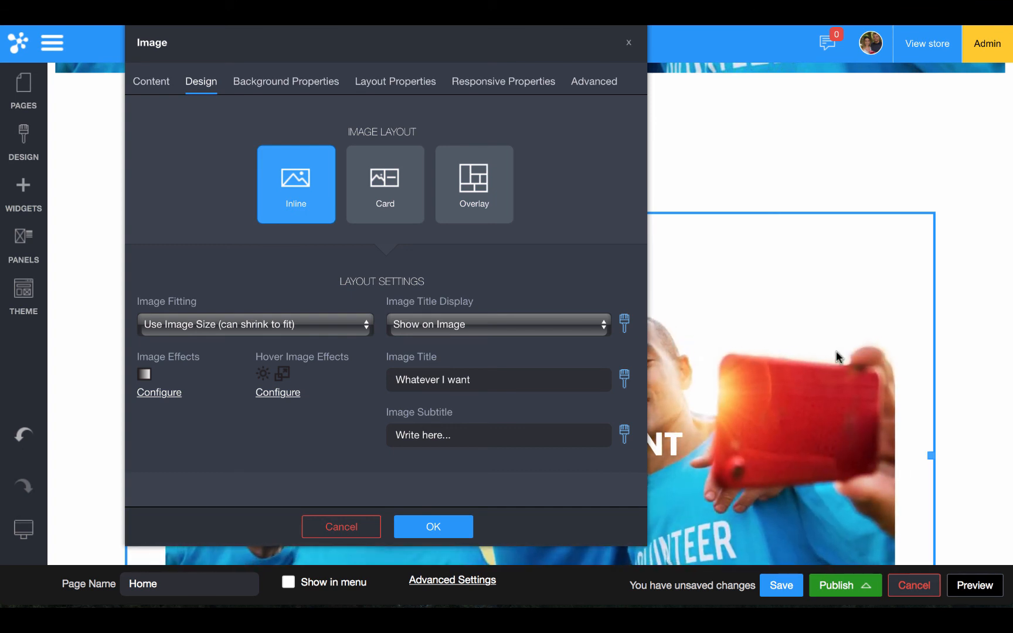
pyautogui.click(447, 526)
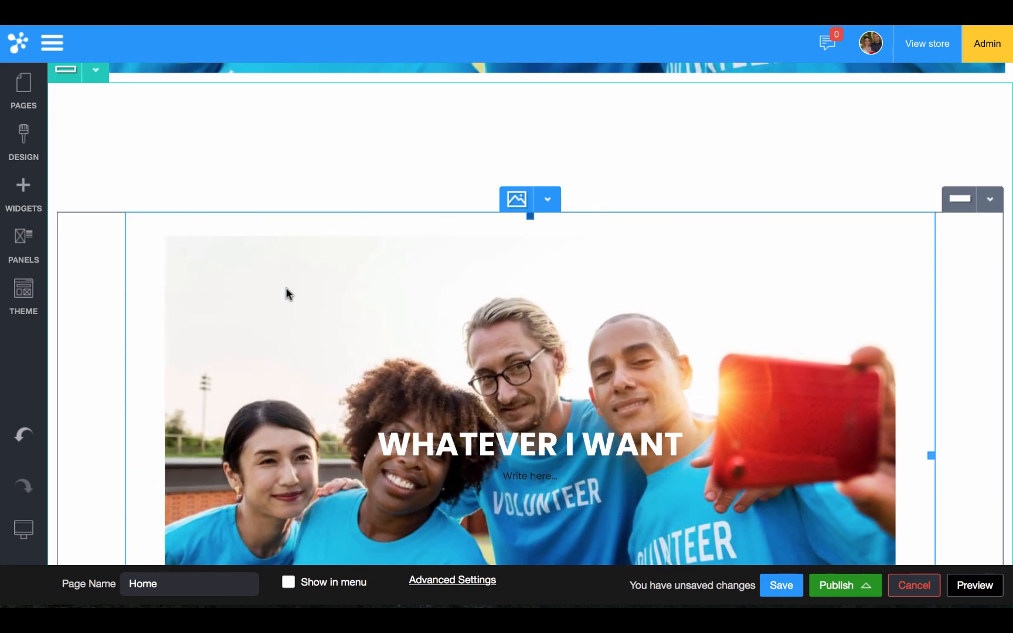
# - Set the heading row's background image to Original Size (3000x1806) and apply the row settings
pyautogui.scroll(5, 286, 293)
pyautogui.click(95, 89)
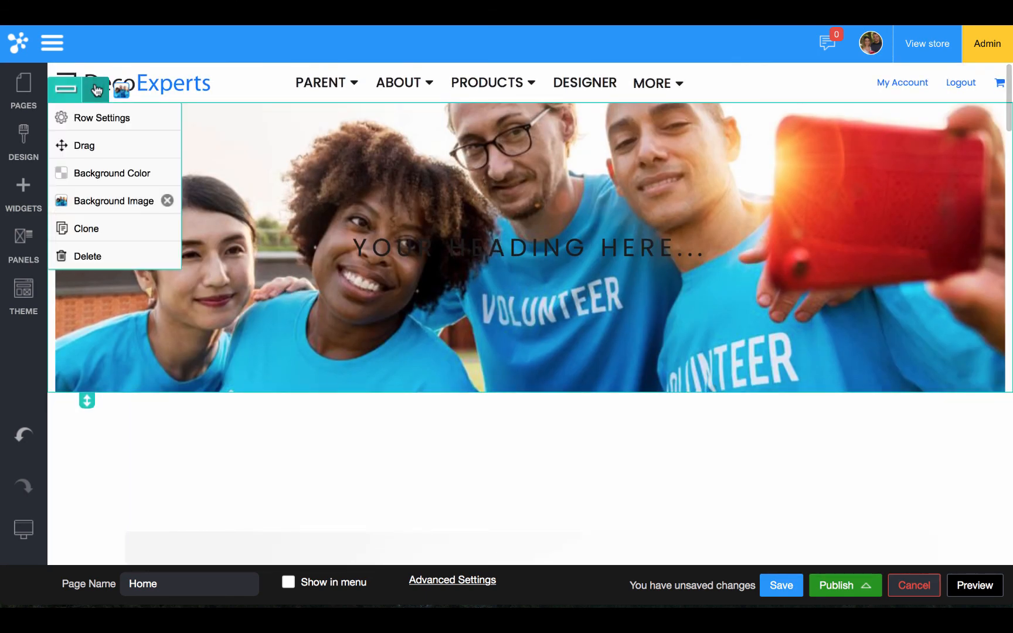
pyautogui.click(97, 121)
pyautogui.click(138, 117)
pyautogui.scroll(-4, 74, 462)
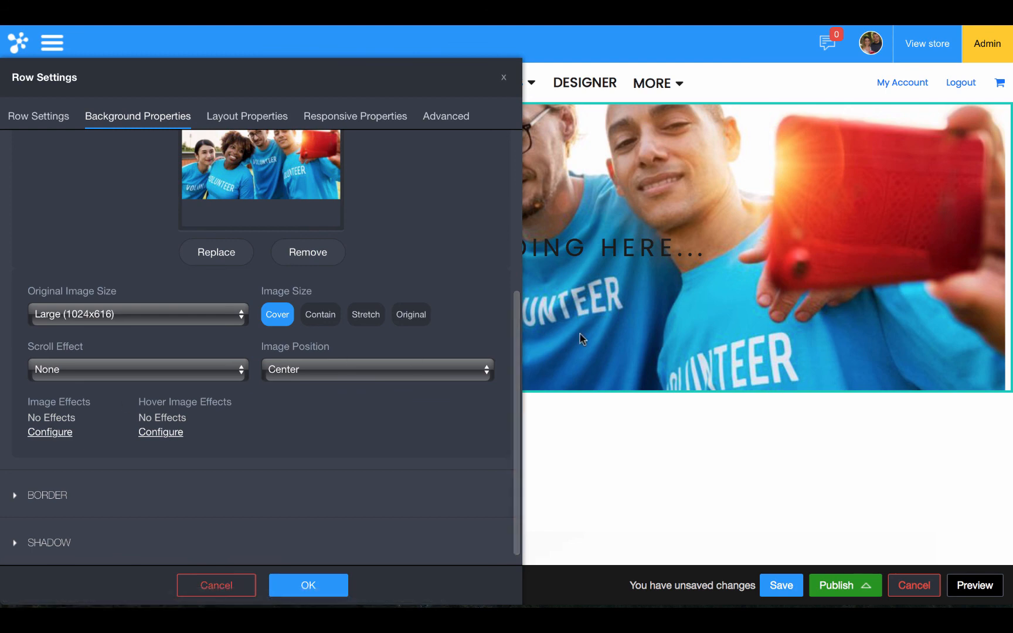
pyautogui.scroll(-2, 572, 385)
pyautogui.scroll(2, 571, 385)
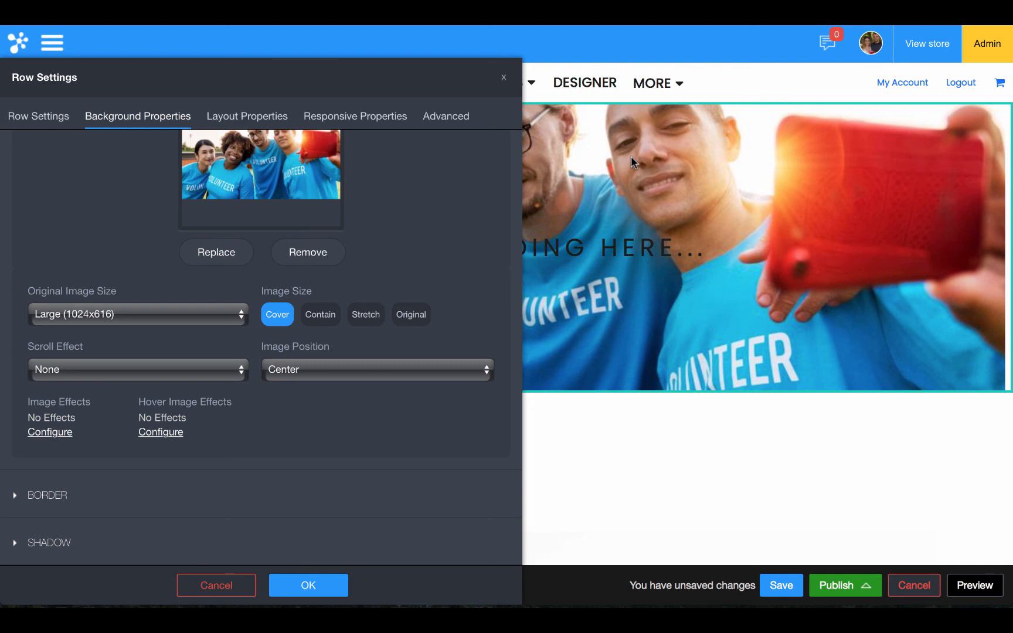
pyautogui.click(164, 321)
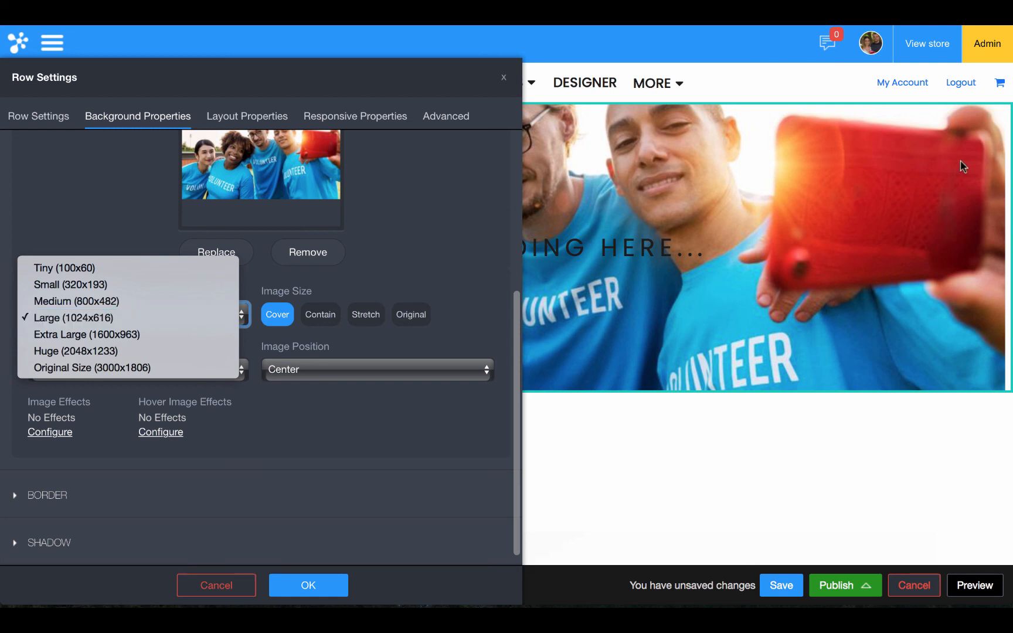
pyautogui.click(173, 375)
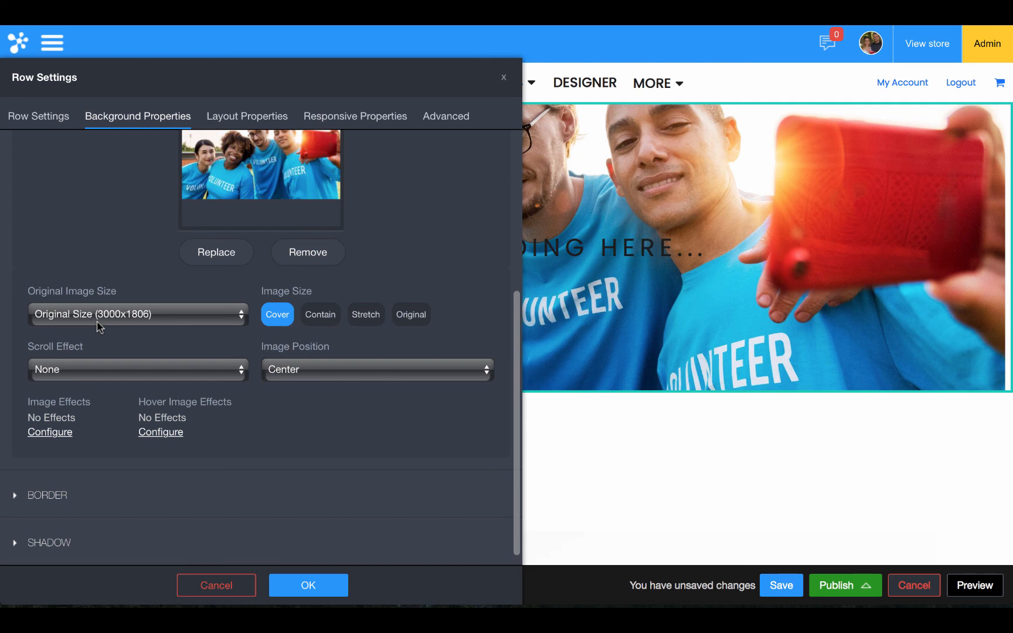
pyautogui.click(312, 583)
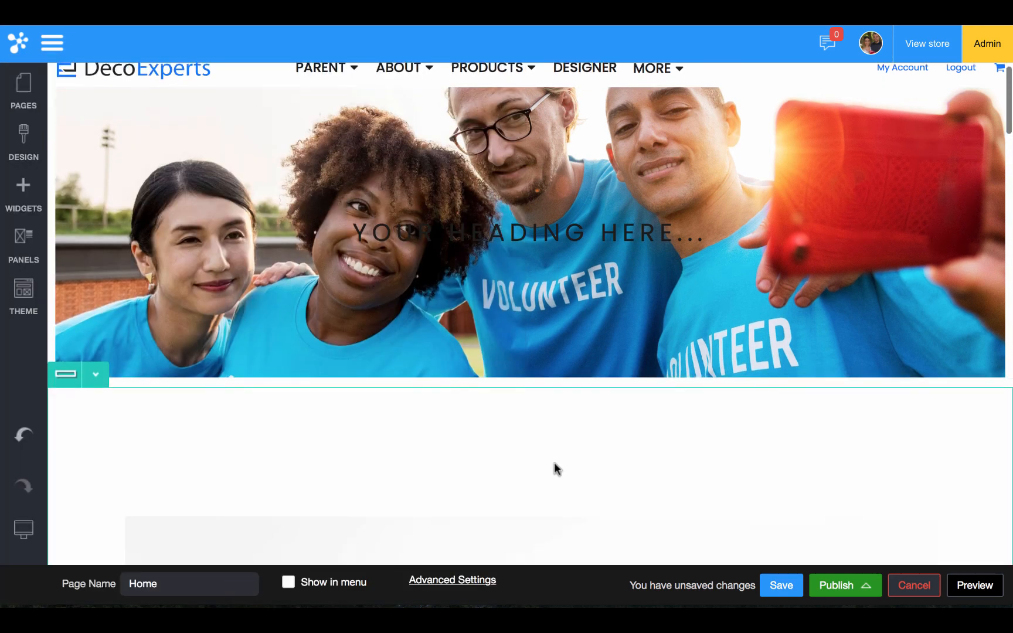
# - Set the "Whatever I want" image's original image size to Extra Large (1600x963) and apply the image settings
pyautogui.scroll(-5, 414, 382)
pyautogui.doubleClick(271, 258)
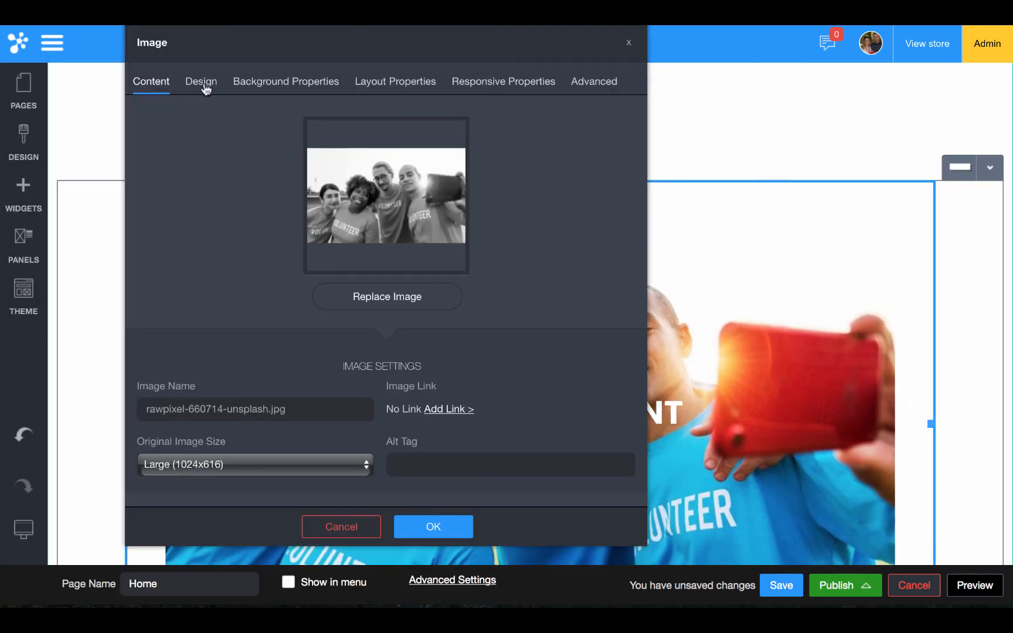
pyautogui.click(196, 463)
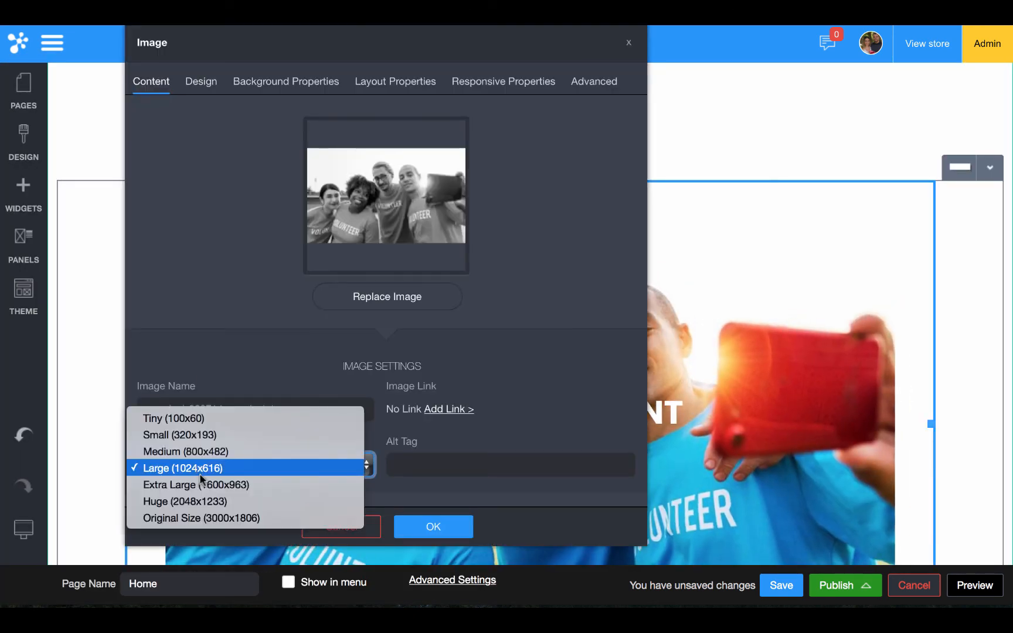
pyautogui.click(205, 487)
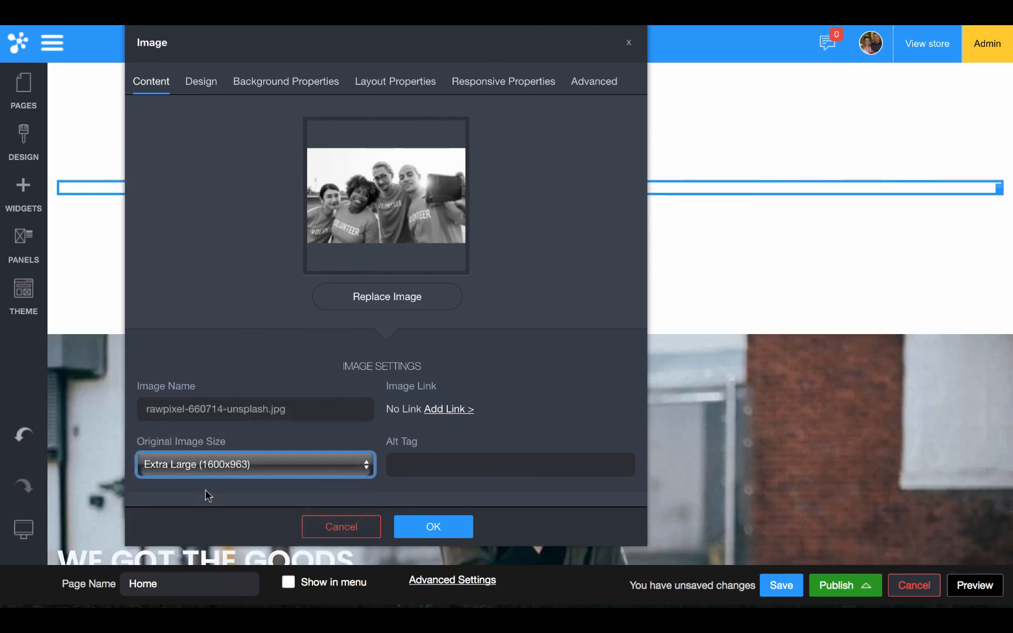
pyautogui.click(444, 533)
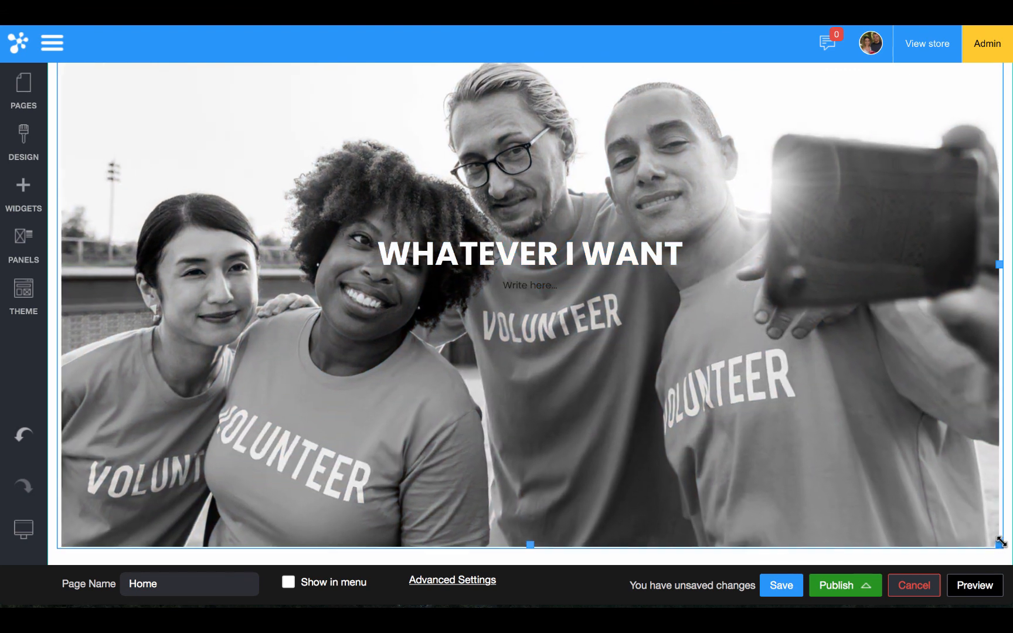
# - Shrink the "Whatever I want" image to about two thirds of the row's width and review its design settings
pyautogui.moveTo(1001, 542); pyautogui.dragTo(696, 346)
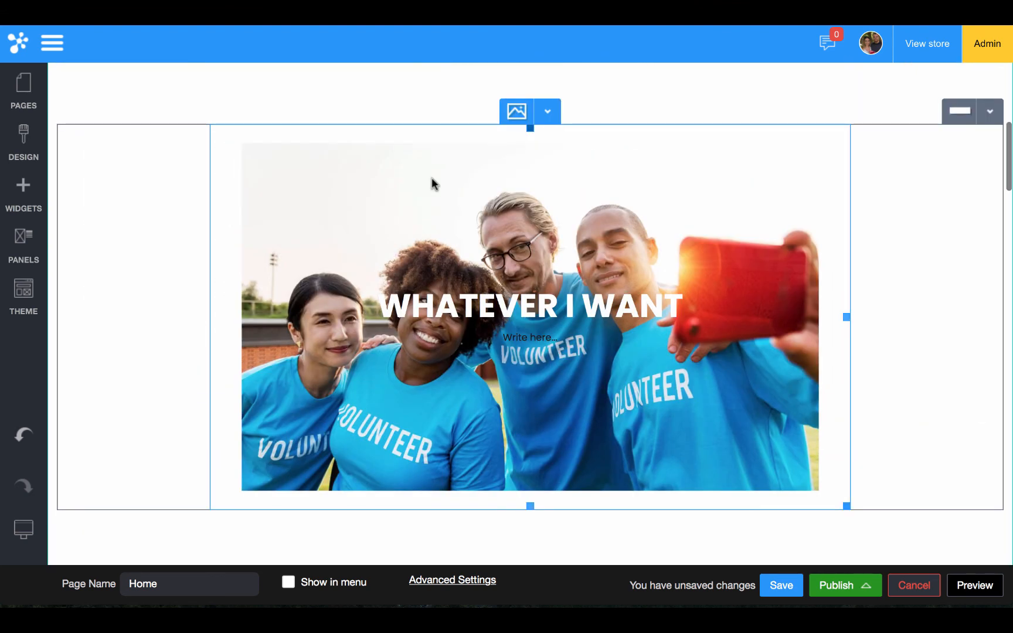
pyautogui.doubleClick(443, 188)
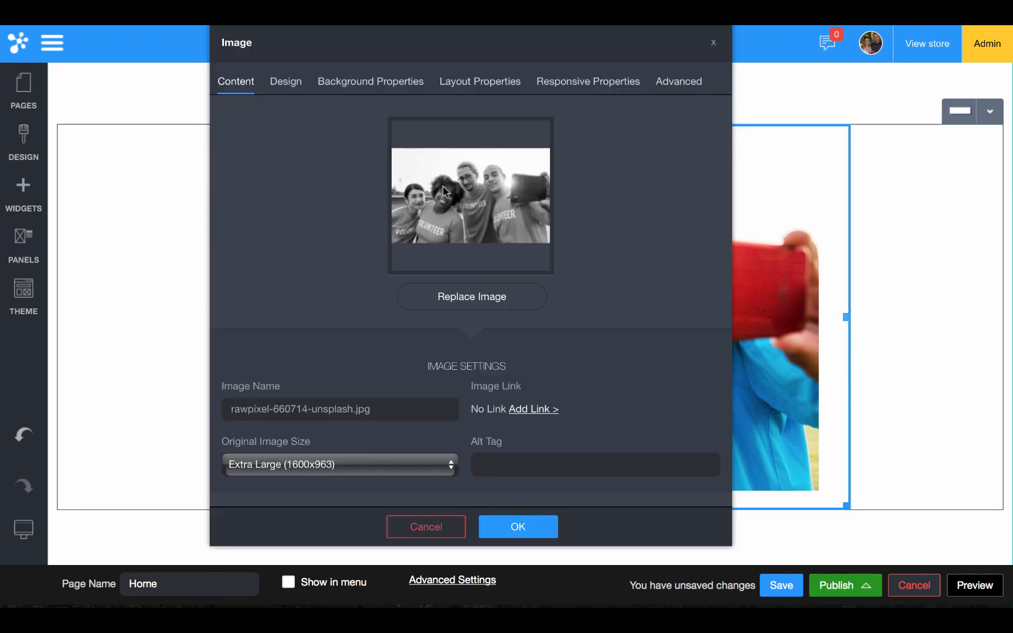
pyautogui.click(287, 84)
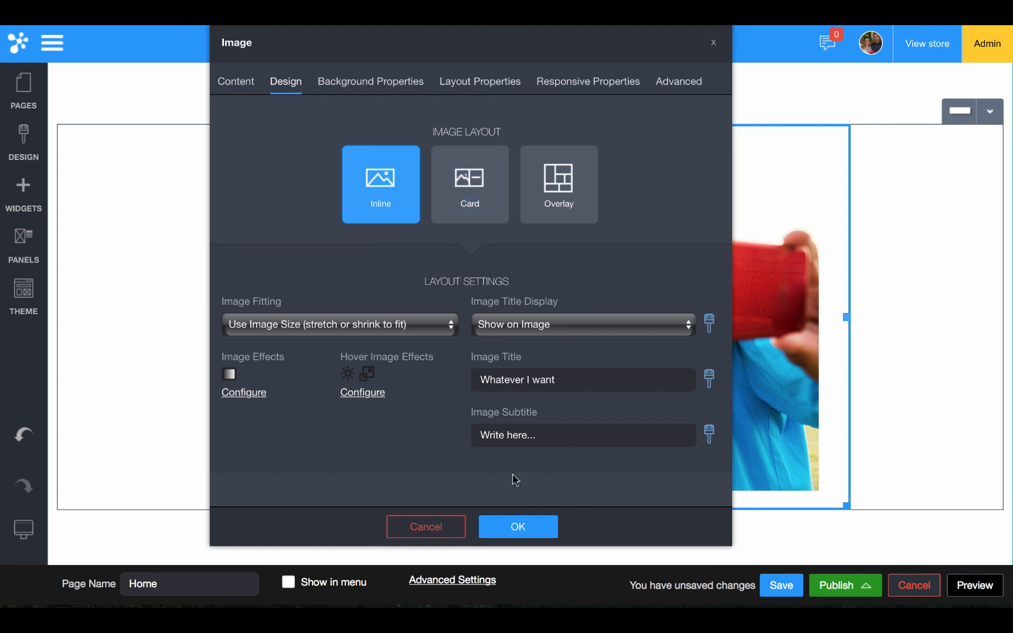
pyautogui.click(514, 537)
# - Open the background properties of the heading row with the volunteers image
pyautogui.scroll(10, 454, 372)
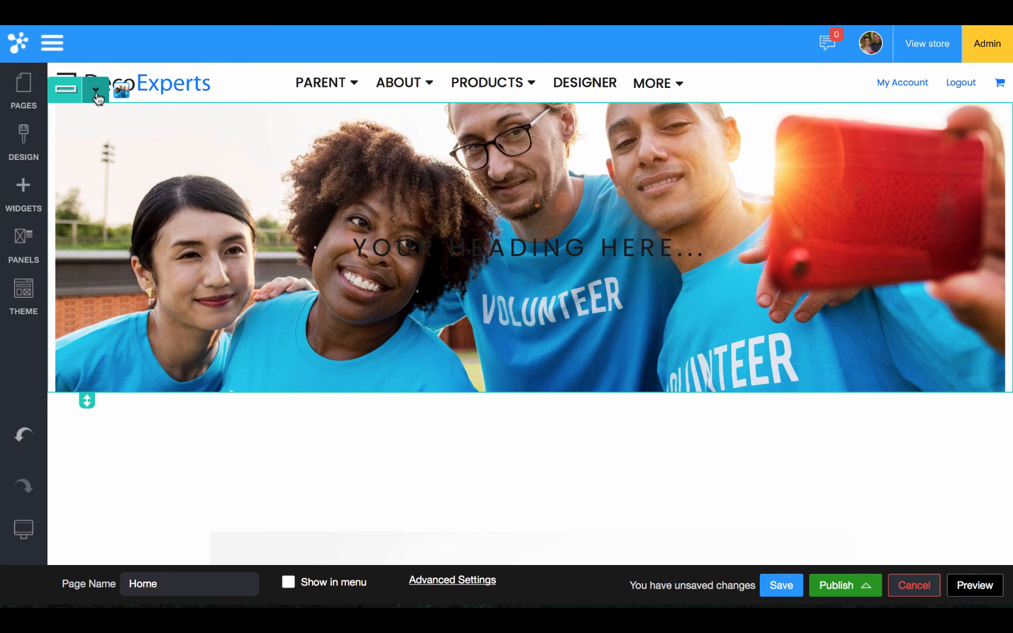
pyautogui.click(97, 94)
pyautogui.click(98, 121)
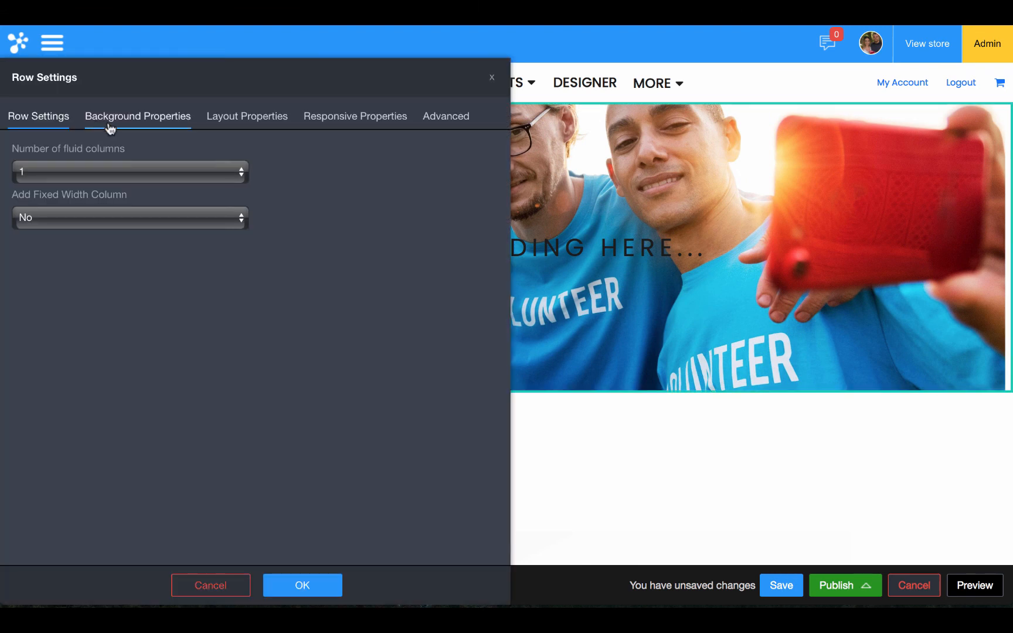
pyautogui.click(109, 120)
pyautogui.scroll(-3, 279, 417)
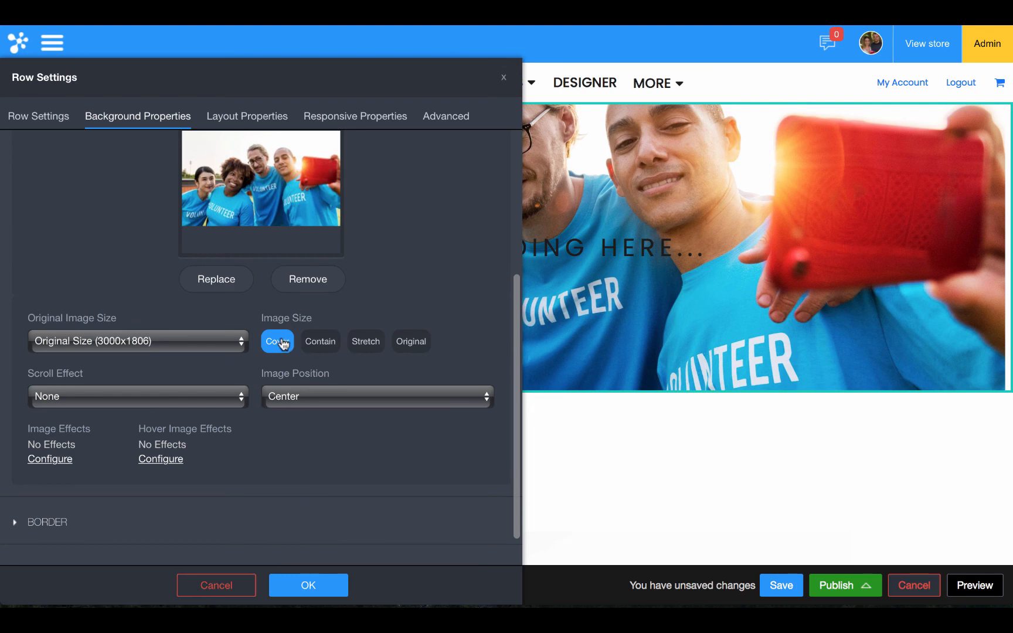
# - Try the Contain, Stretch and Original image sizes on the heading row's background image, ending back on Cover
pyautogui.click(320, 342)
pyautogui.click(364, 346)
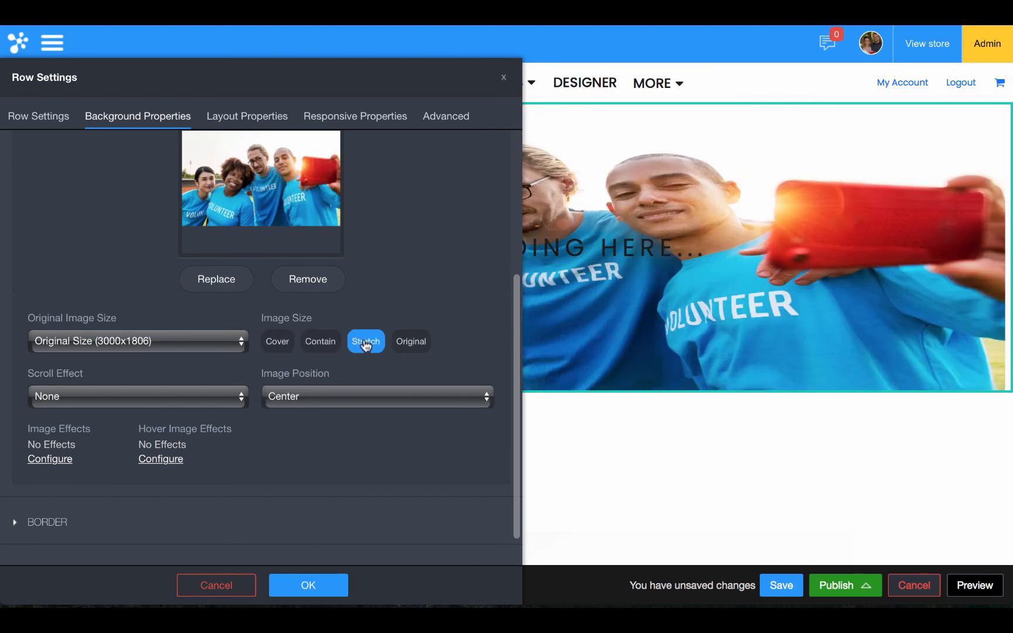
pyautogui.click(407, 347)
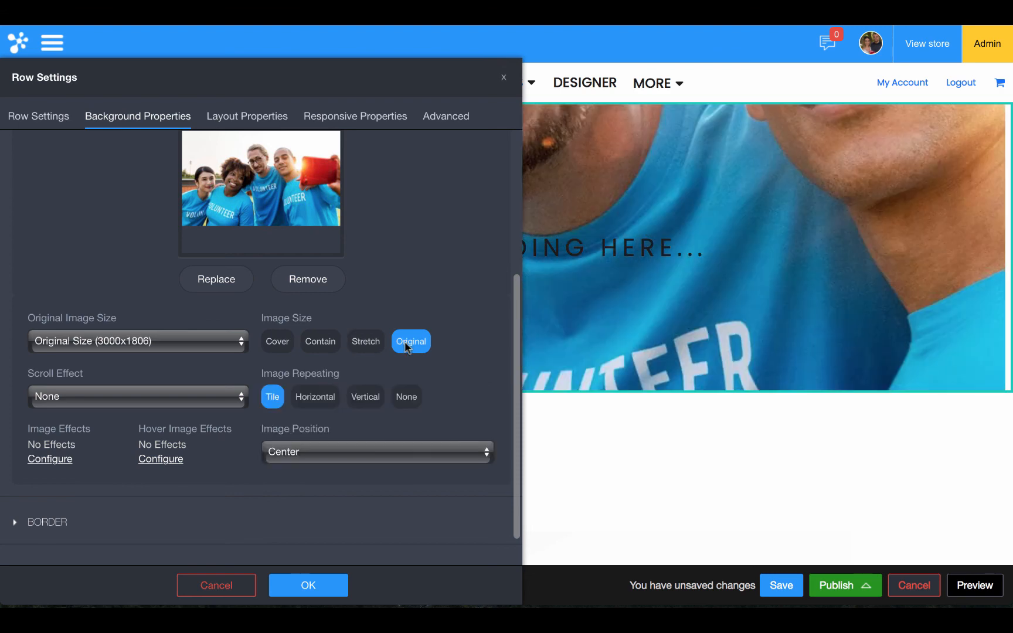
pyautogui.click(280, 339)
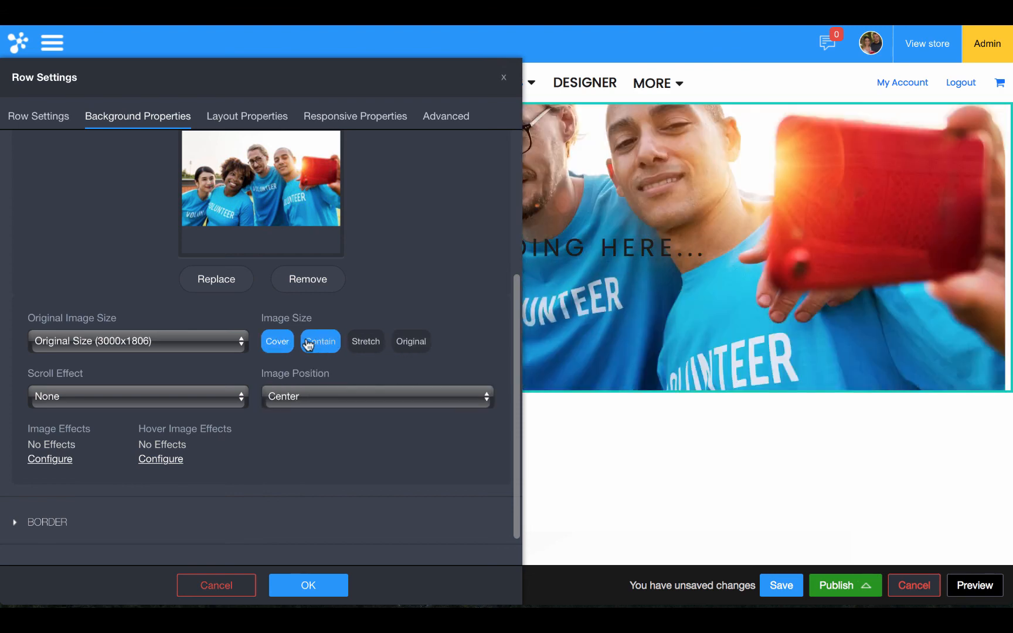
pyautogui.click(322, 343)
pyautogui.click(285, 349)
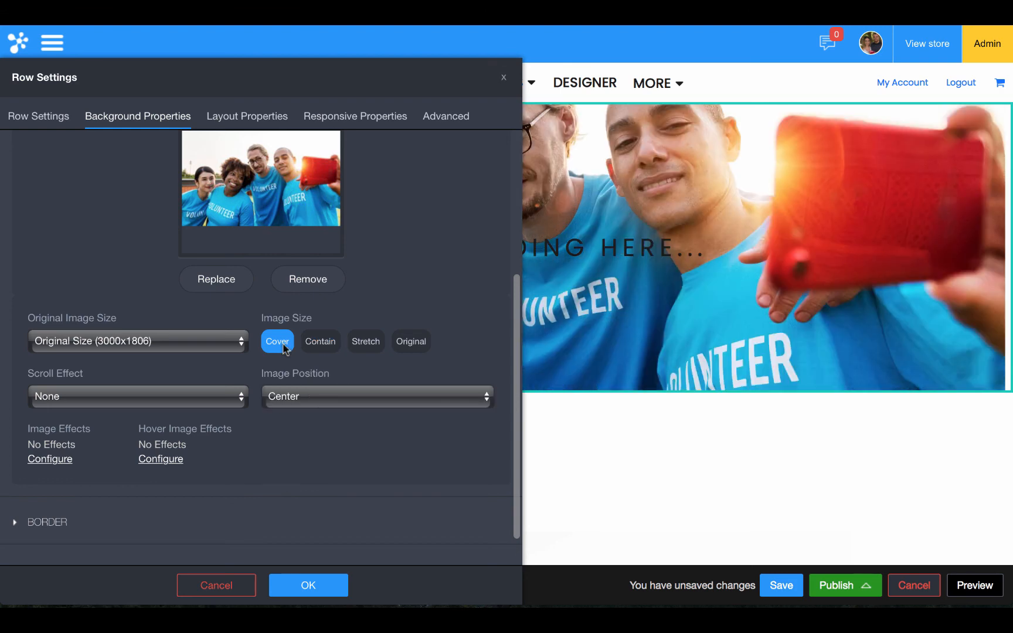
# - Try the Contain size with image repeating set to None, and restore the background image size to Cover
pyautogui.click(319, 344)
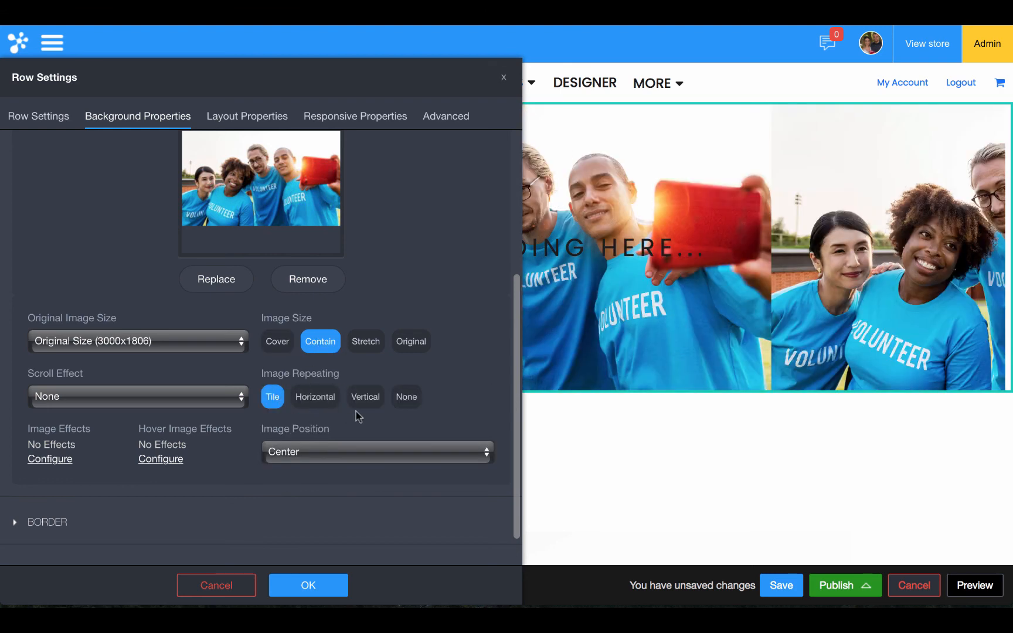
pyautogui.click(393, 405)
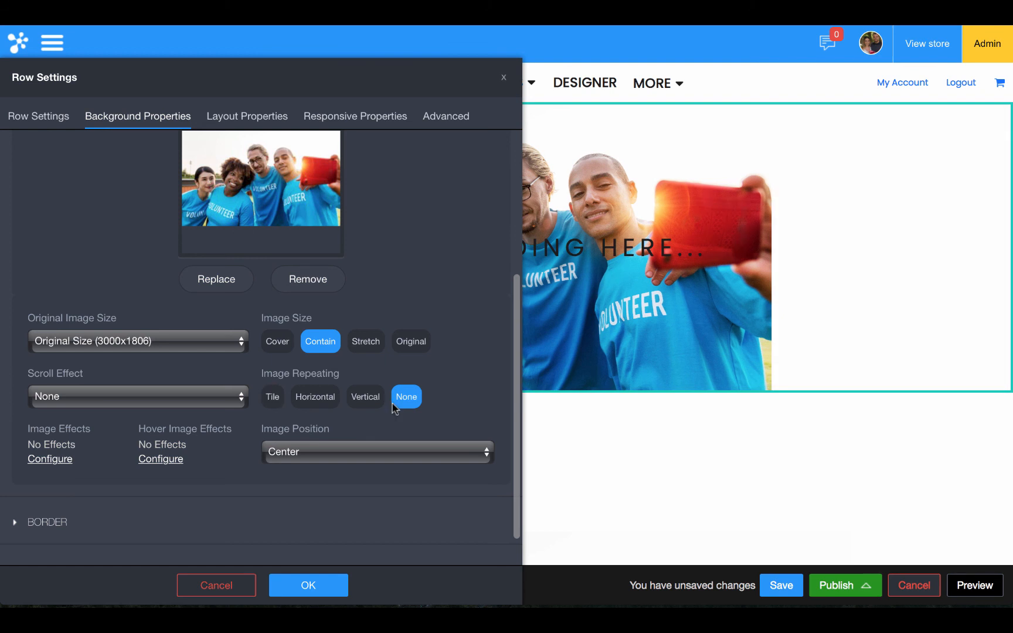
pyautogui.click(277, 340)
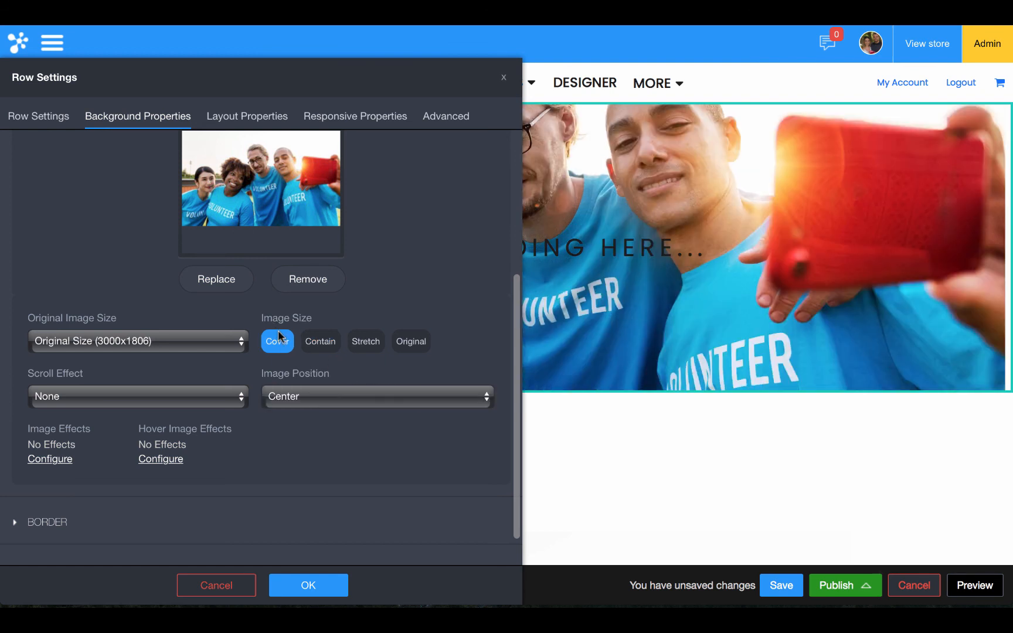
# - Try the Top Center and Bottom Right positions for the heading row's background image
pyautogui.click(288, 400)
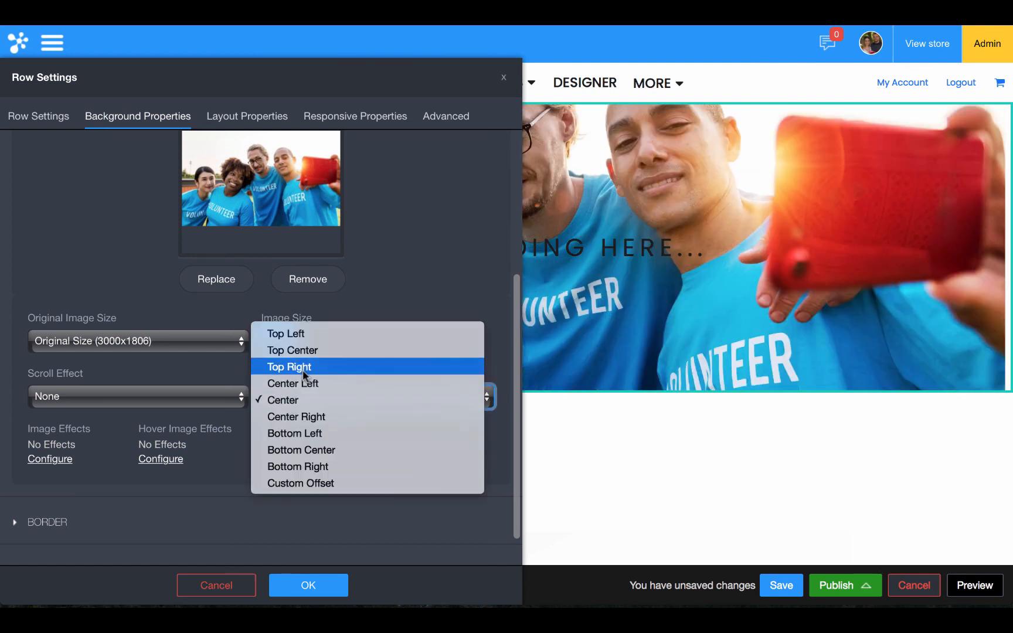
pyautogui.click(316, 352)
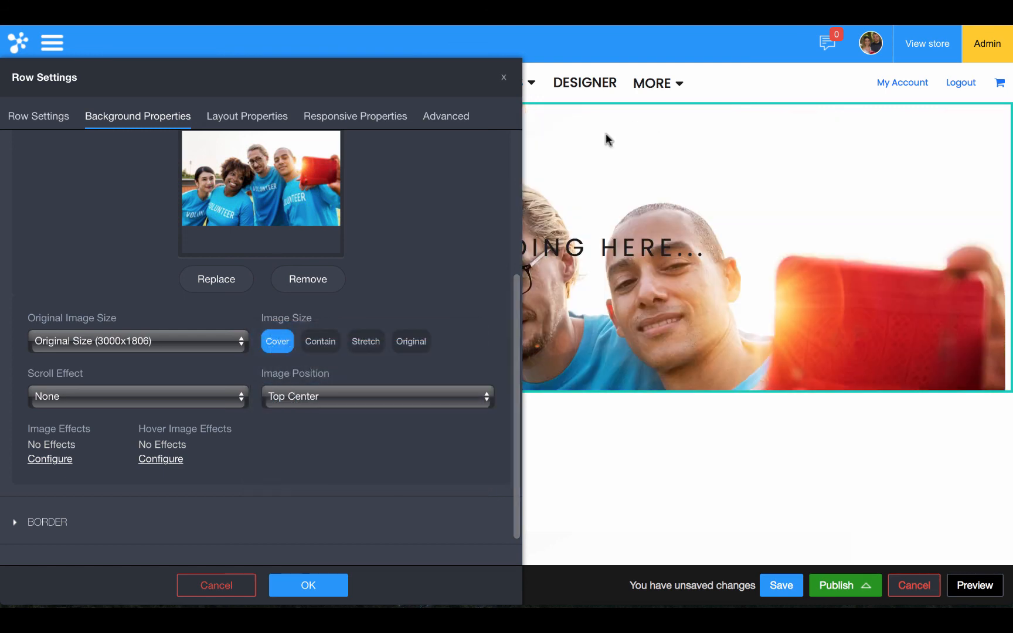
pyautogui.click(364, 396)
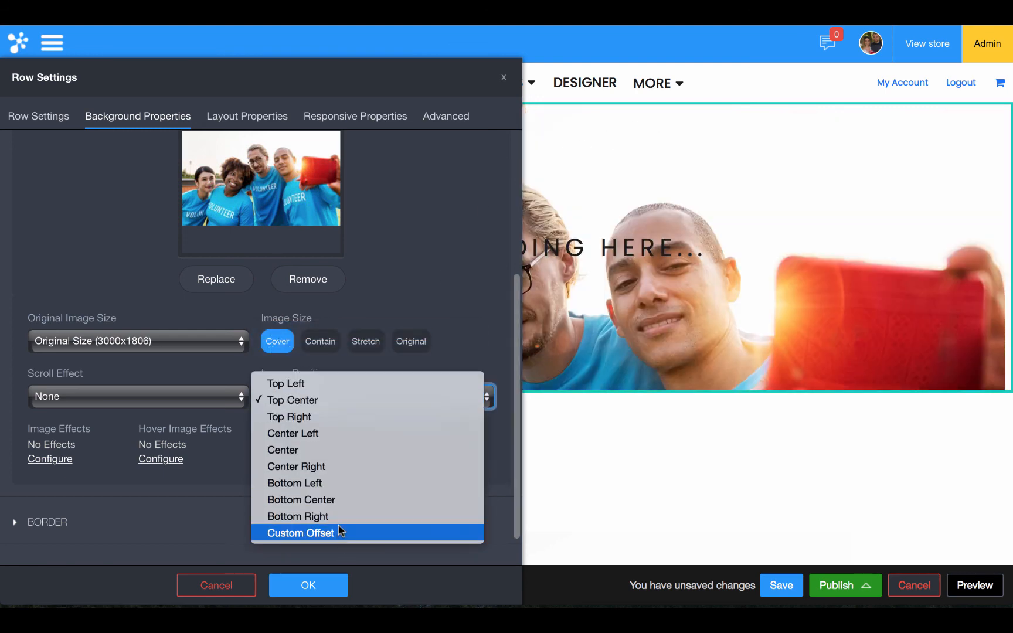
pyautogui.click(337, 516)
# - Set the background image position to Custom Offset and try X offsets of 50, -50 and -5 px
pyautogui.click(355, 403)
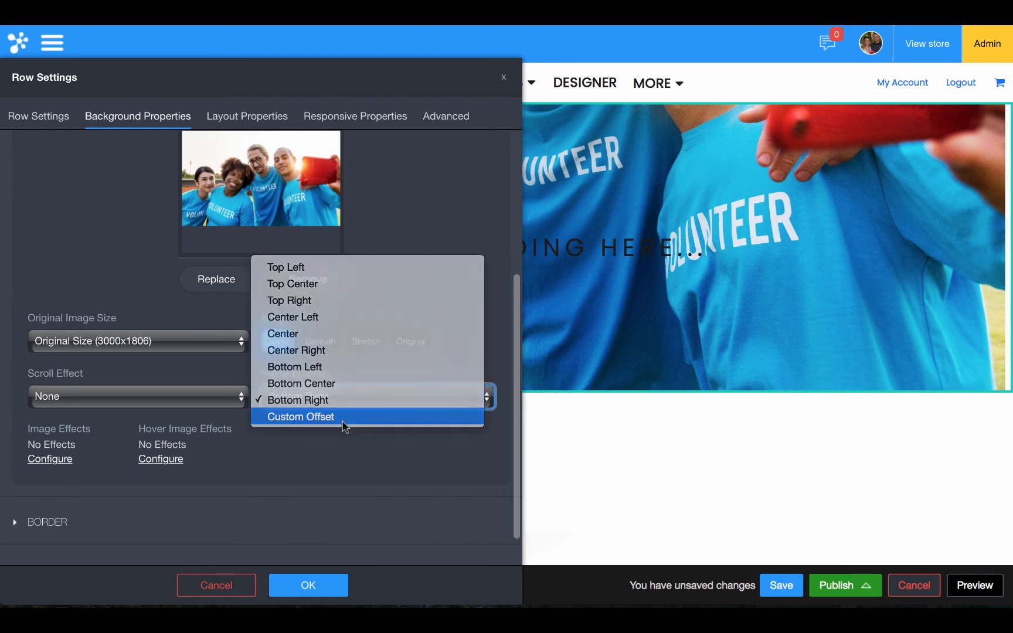
pyautogui.click(342, 421)
pyautogui.click(293, 451)
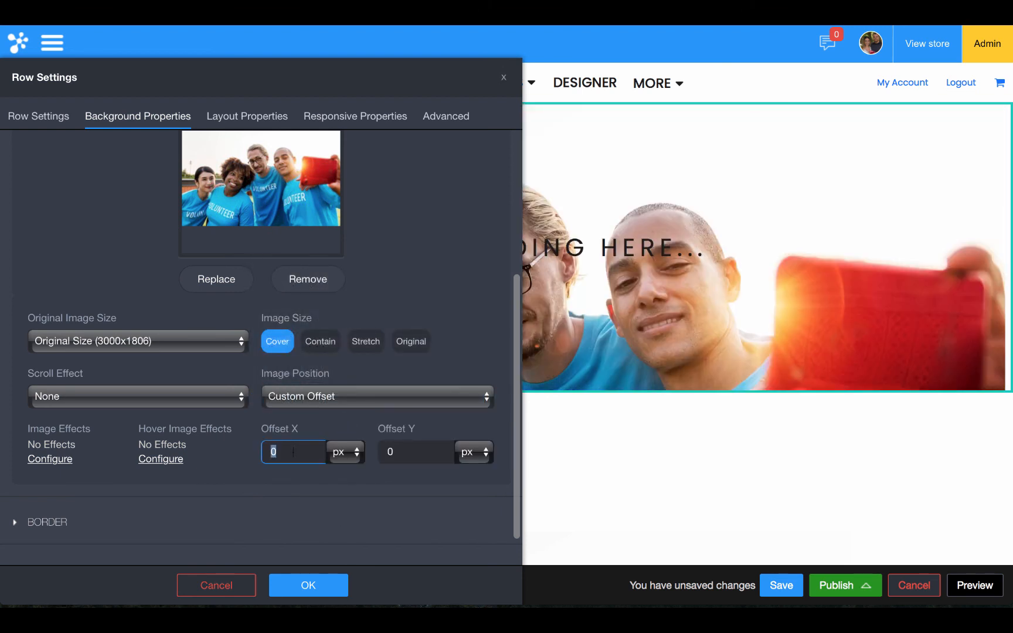
pyautogui.write('50')
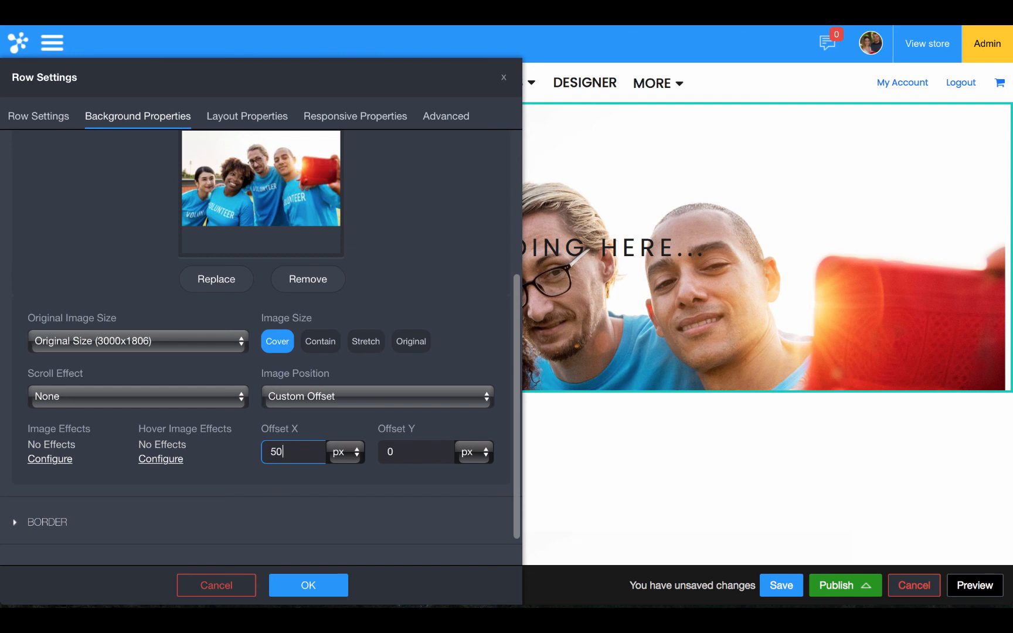
pyautogui.press('BackSpace')
pyautogui.press('BackSpace')
pyautogui.write('-50')
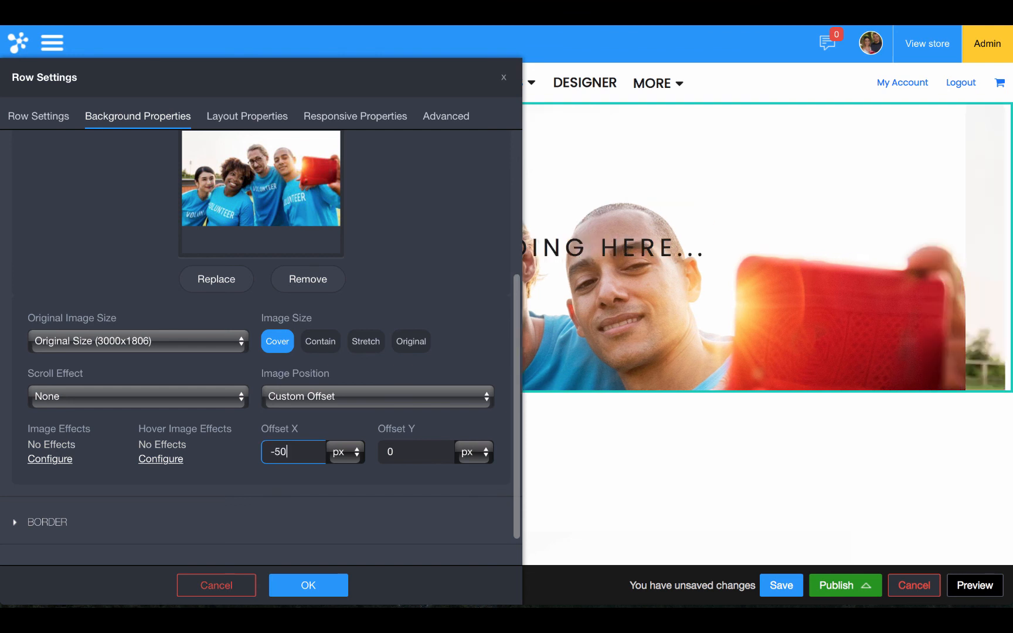
pyautogui.press('BackSpace')
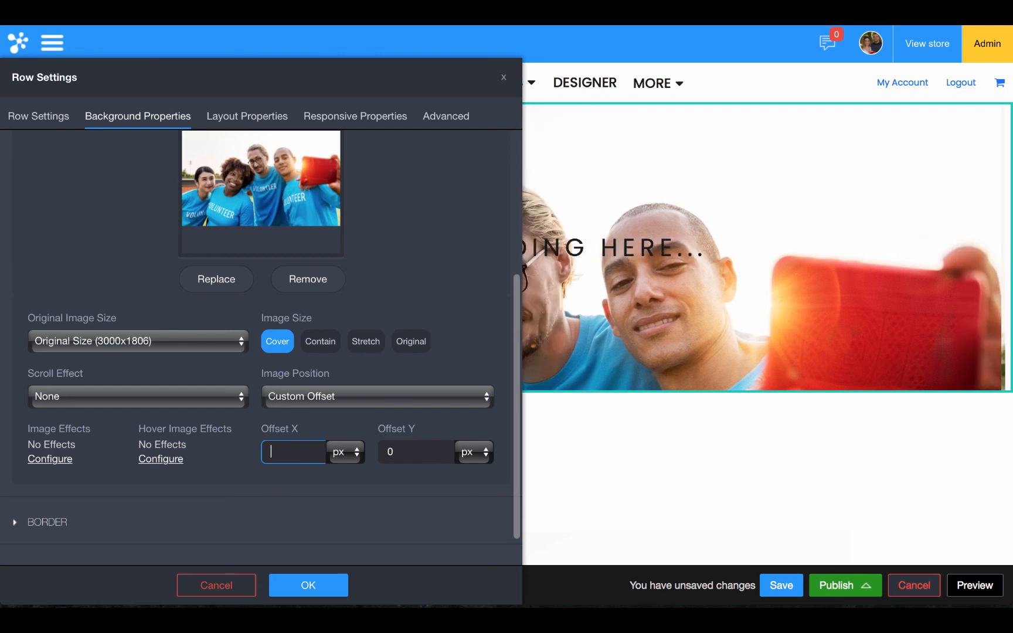
# - Try a Y offset of 100 px on the background image and clear it down to 1 px
pyautogui.click(416, 450)
pyautogui.write('100')
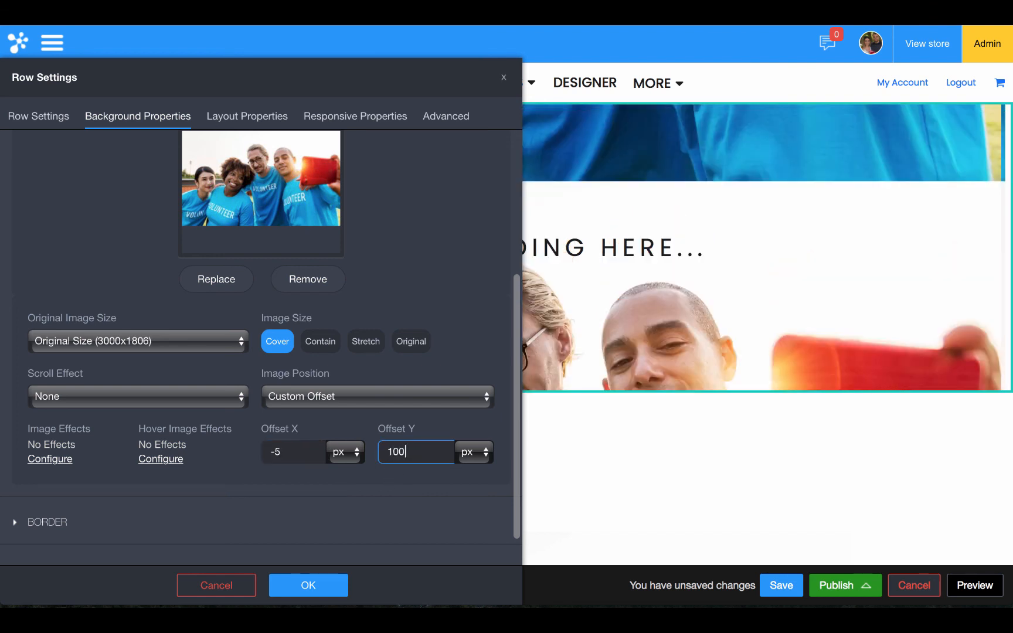
pyautogui.press('BackSpace')
pyautogui.press('BackSpace')
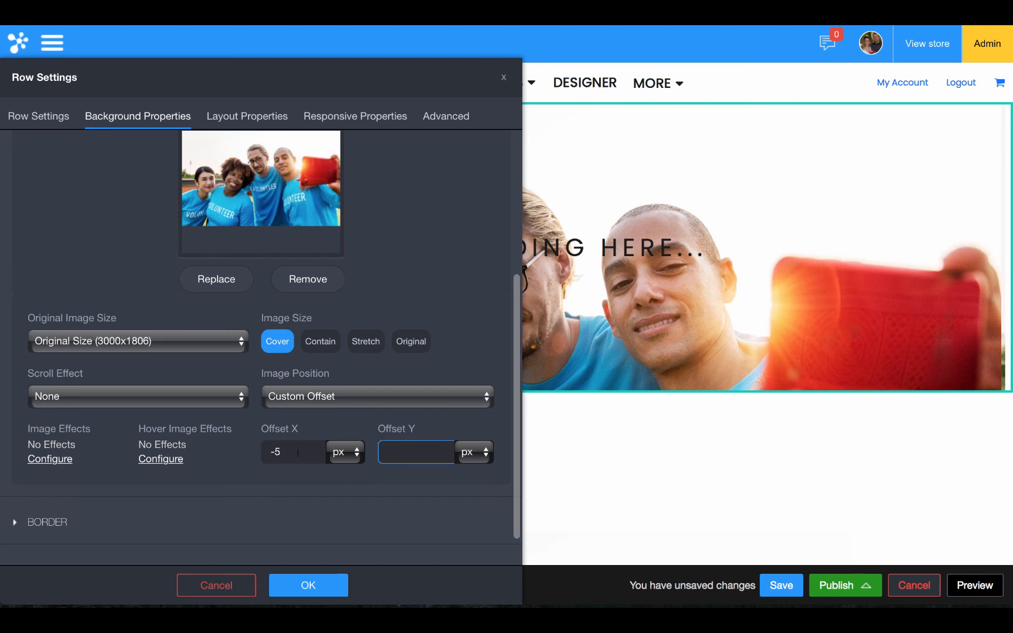
# - Reset the background image's X offset to 0 and return its image position to Center
pyautogui.click(297, 453)
pyautogui.write('-')
pyautogui.press('BackSpace')
pyautogui.write('0')
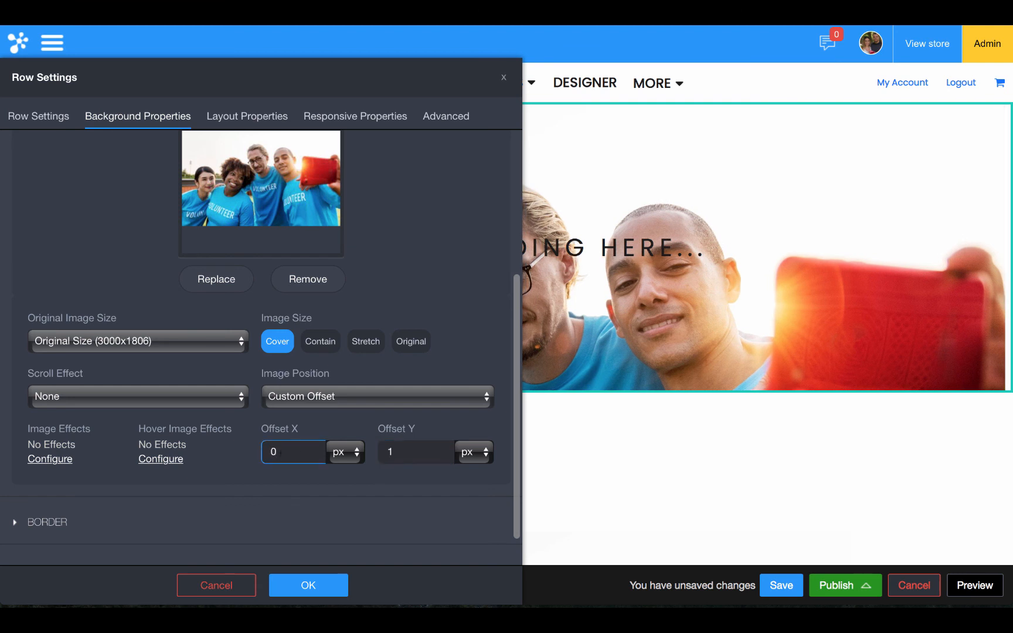
pyautogui.click(405, 454)
pyautogui.click(393, 398)
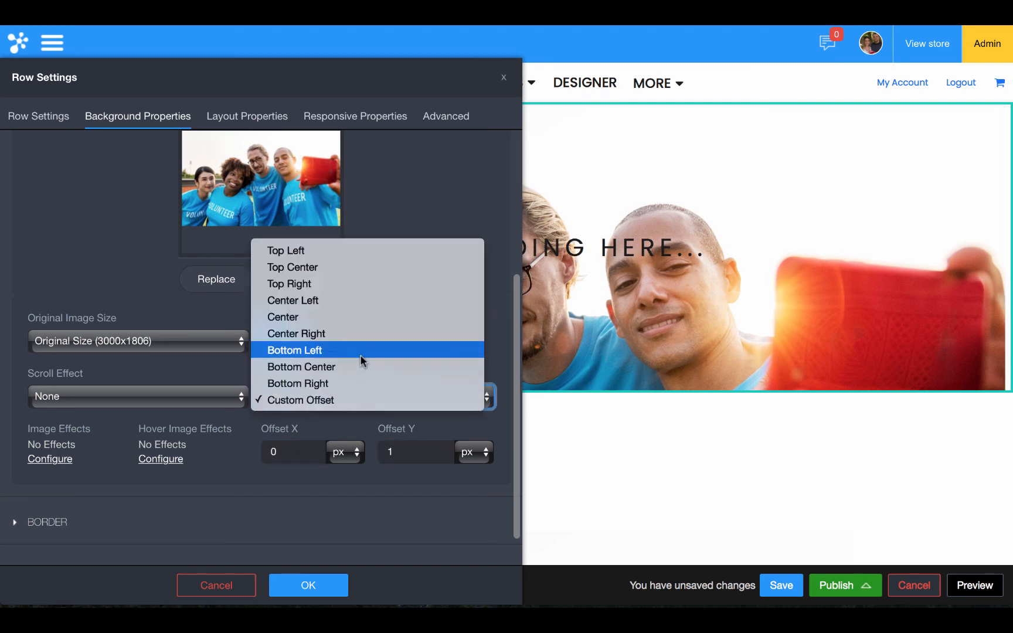
pyautogui.click(345, 318)
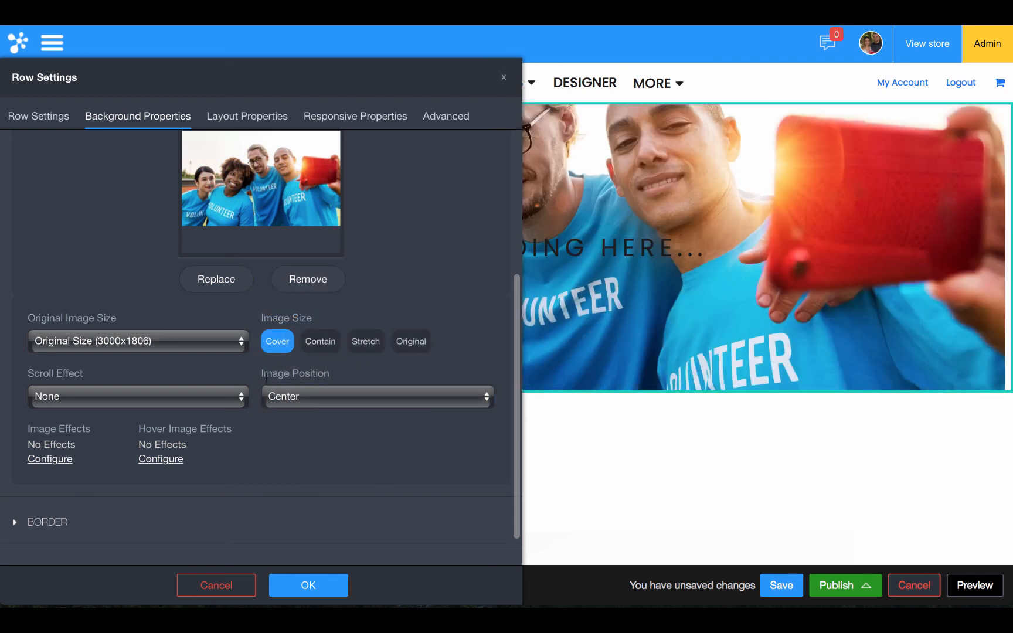
# - Set the heading row background's scroll effect to Parallax - Very Slow and apply the row settings
pyautogui.click(235, 397)
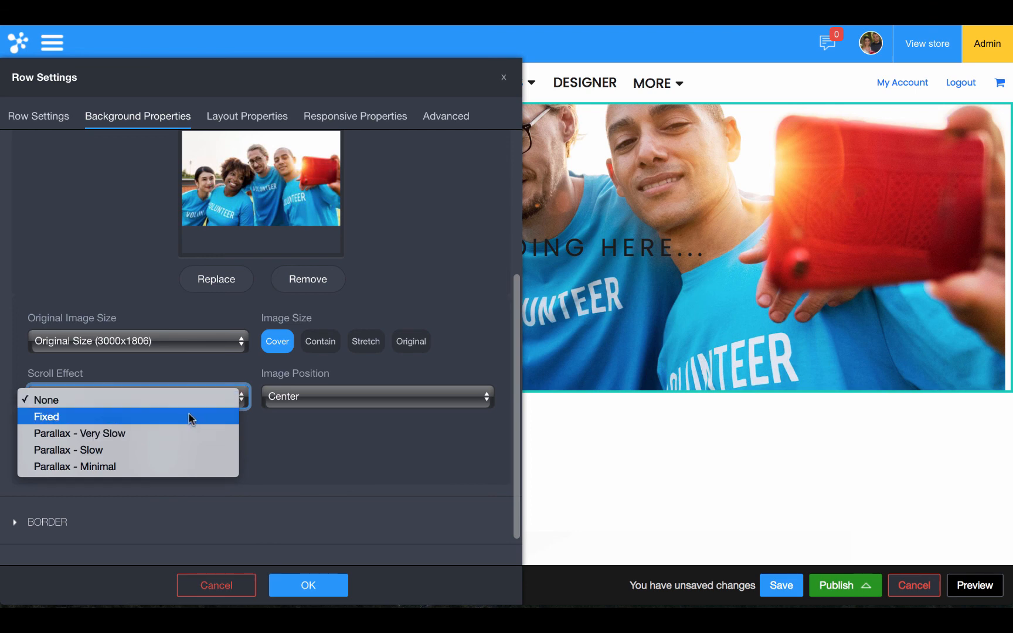
pyautogui.click(178, 434)
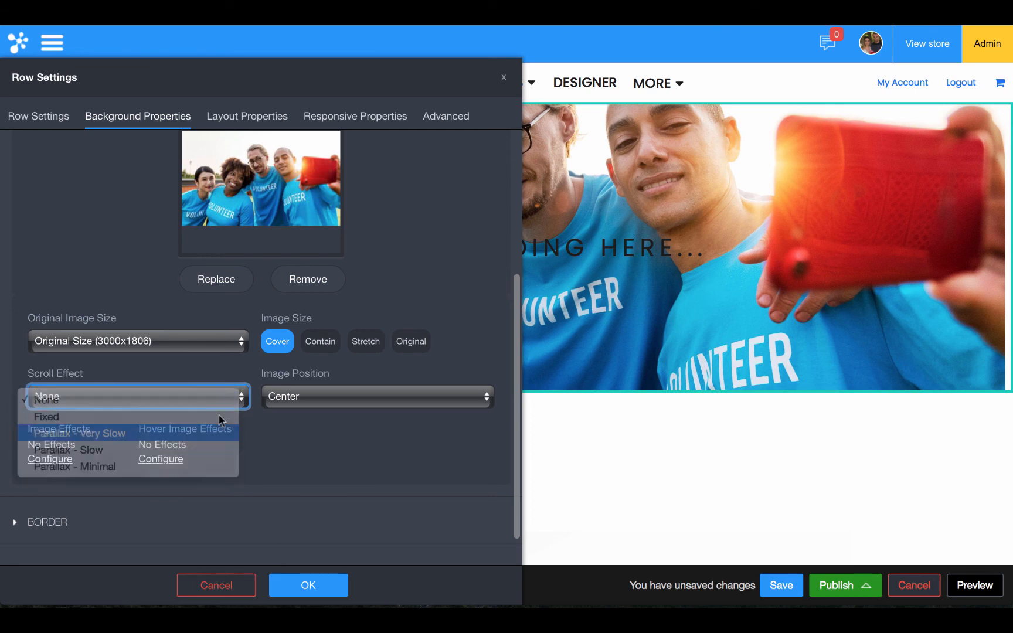
pyautogui.click(302, 589)
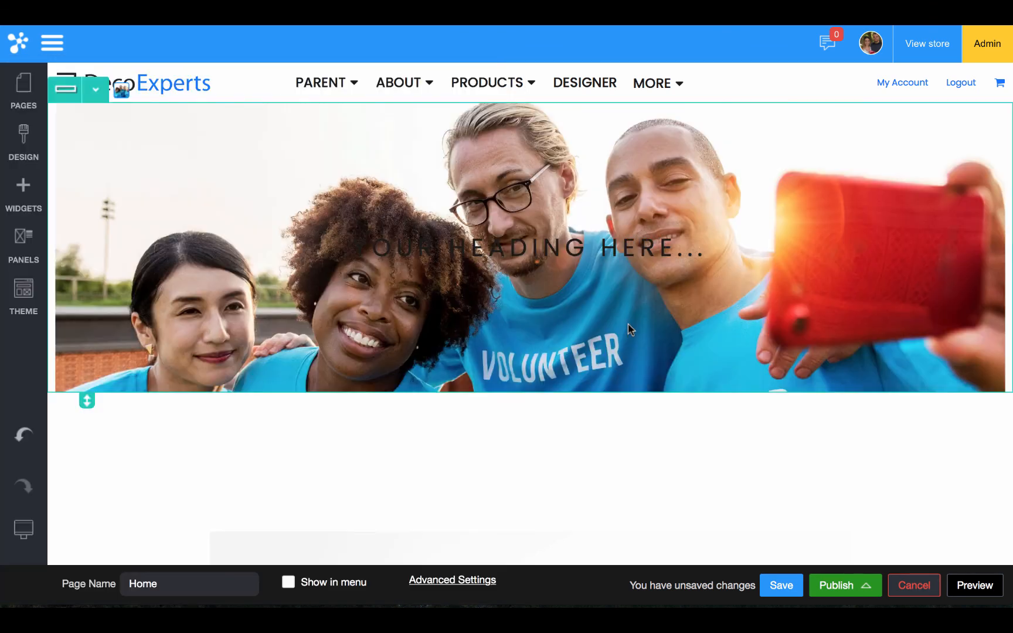
# - Examine how the heading row's background image moves relative to the page while scrolling
pyautogui.scroll(-3, 628, 325)
pyautogui.scroll(3, 627, 323)
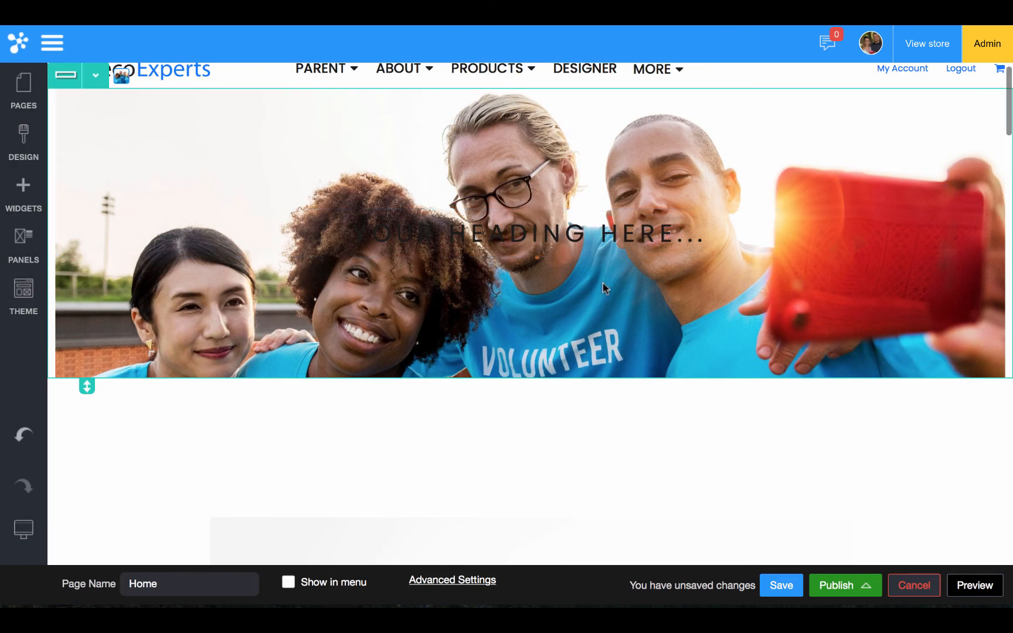
pyautogui.scroll(-2, 602, 283)
pyautogui.scroll(2, 602, 284)
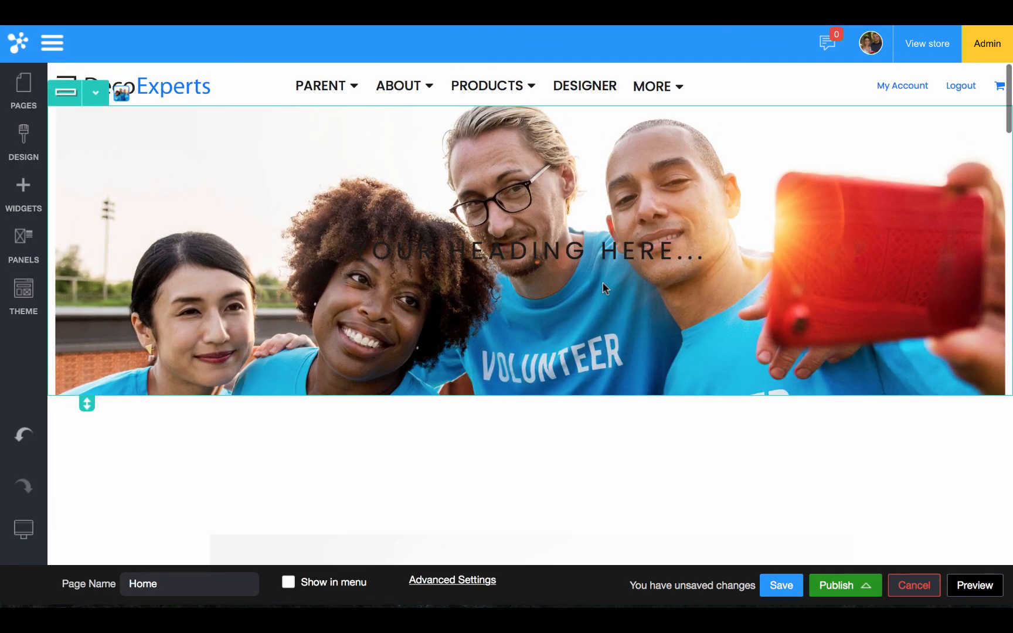
pyautogui.scroll(-2, 602, 283)
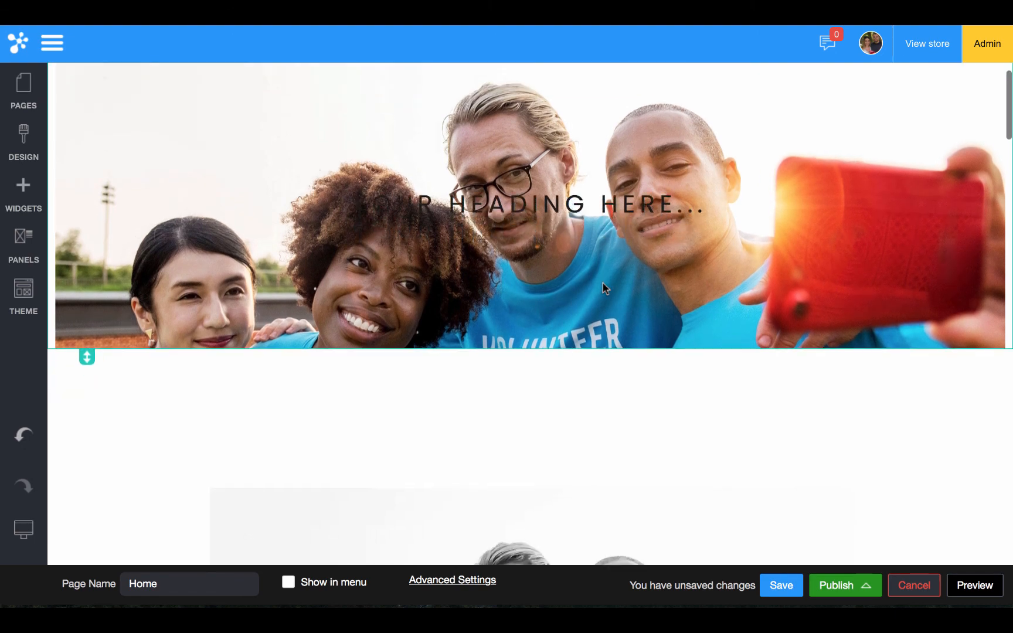
pyautogui.scroll(2, 602, 283)
pyautogui.scroll(-3, 602, 283)
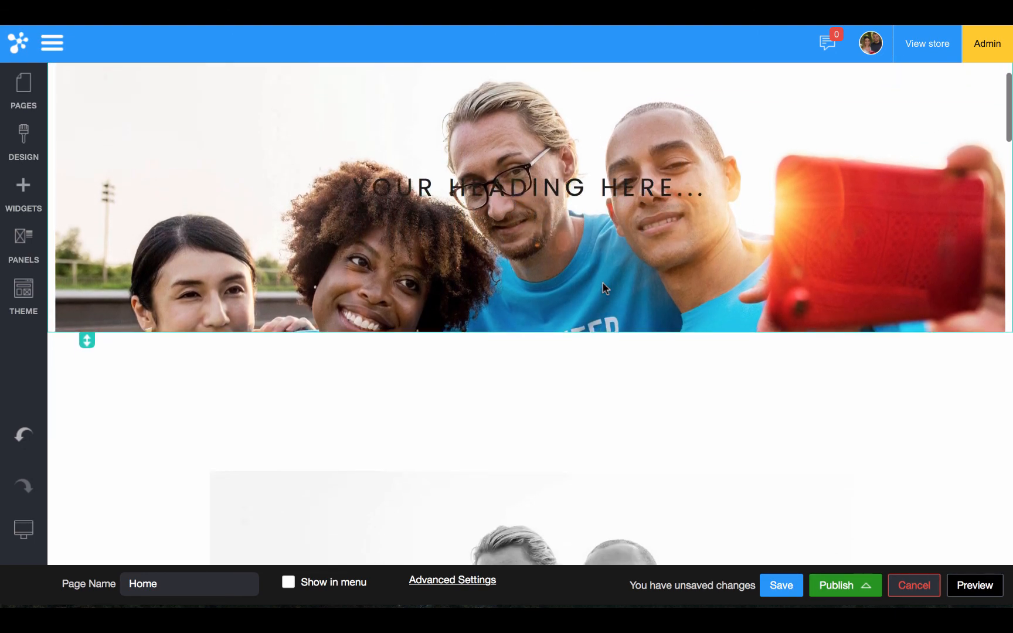
pyautogui.scroll(4, 604, 287)
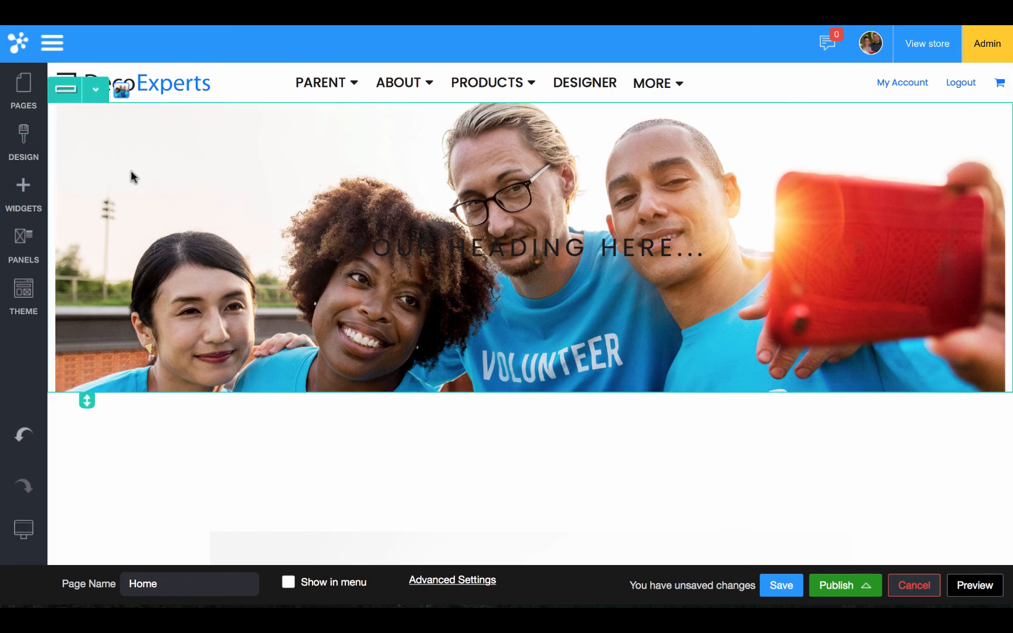
# - Try the Fixed scroll effect on the heading row's background image, and set the scroll effect to None
pyautogui.click(95, 89)
pyautogui.click(94, 116)
pyautogui.click(136, 116)
pyautogui.scroll(-4, 120, 281)
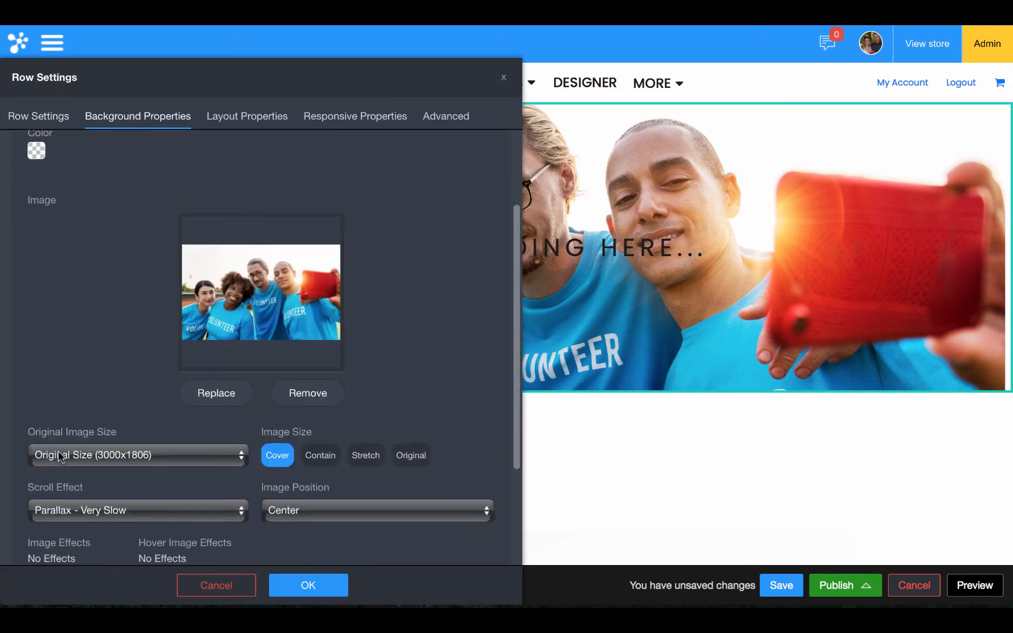
pyautogui.click(109, 403)
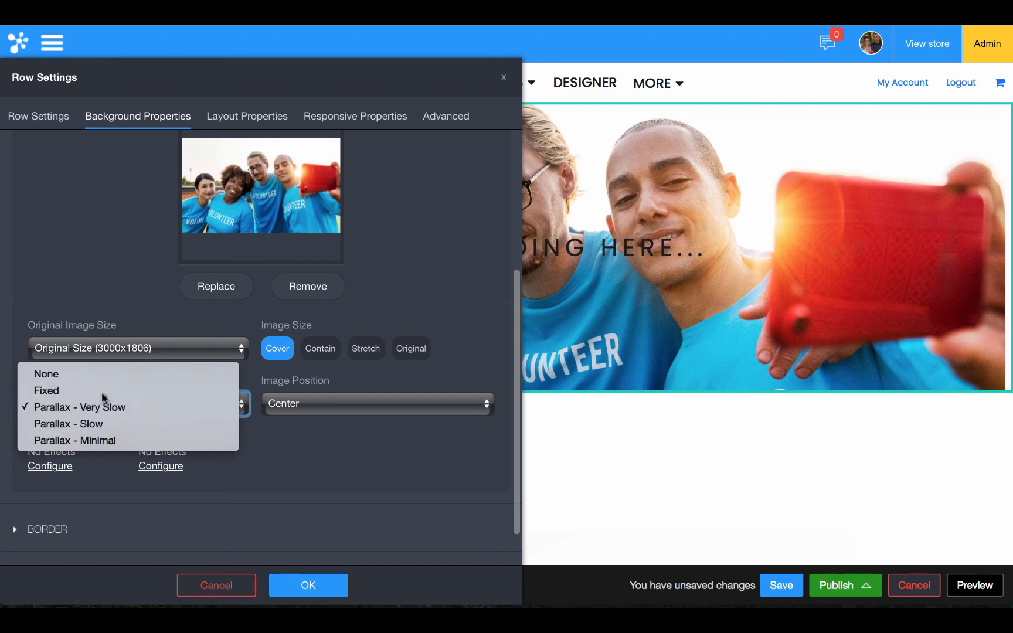
pyautogui.click(70, 391)
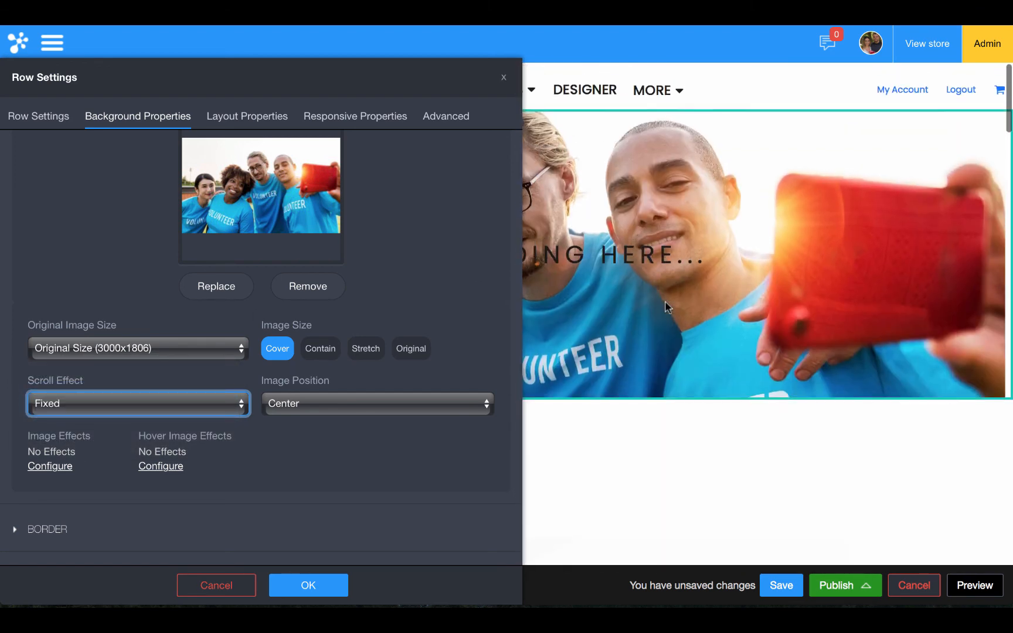
pyautogui.click(215, 412)
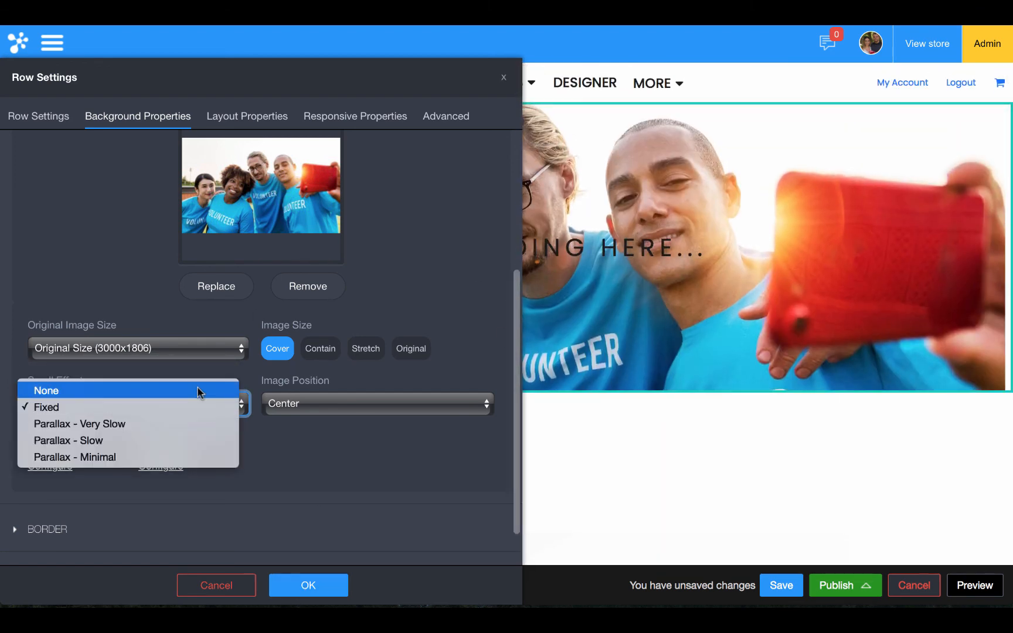
pyautogui.click(198, 390)
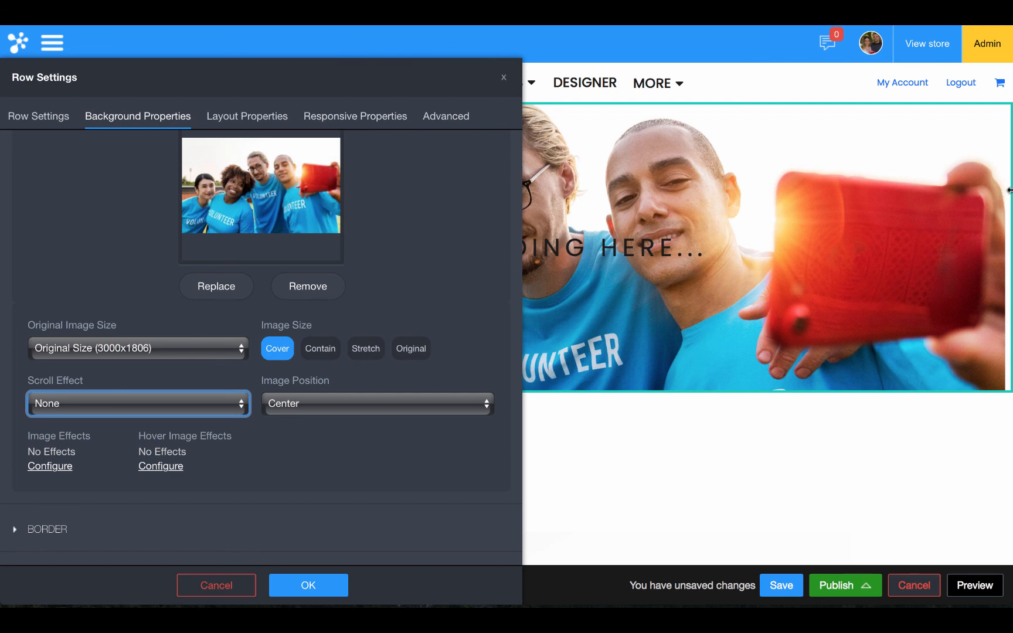
# - Turn on Background Full Page Bleed for the heading row and apply the row settings
pyautogui.click(242, 126)
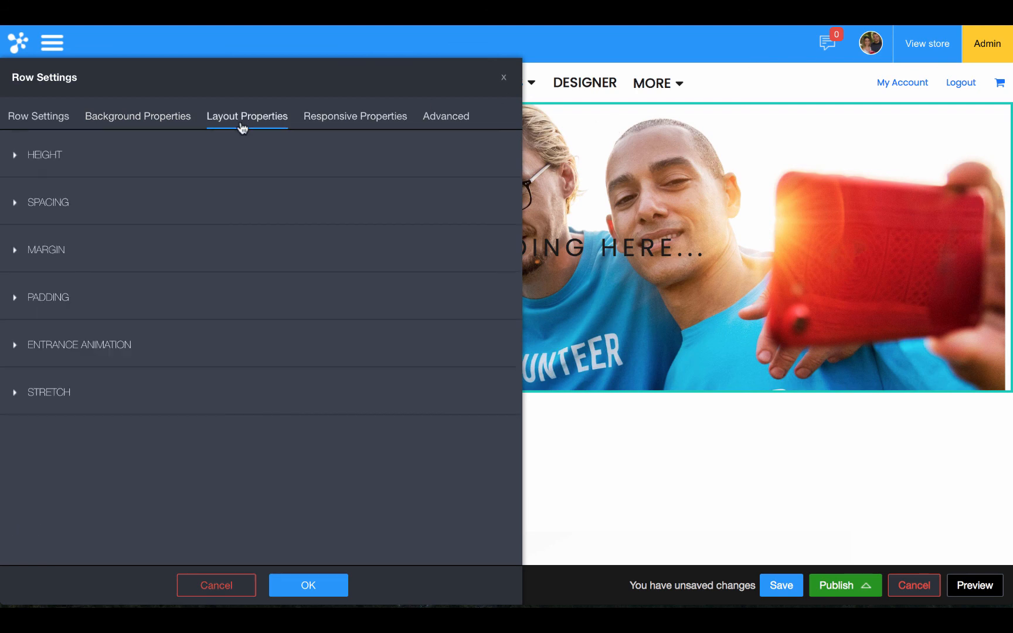
pyautogui.click(42, 401)
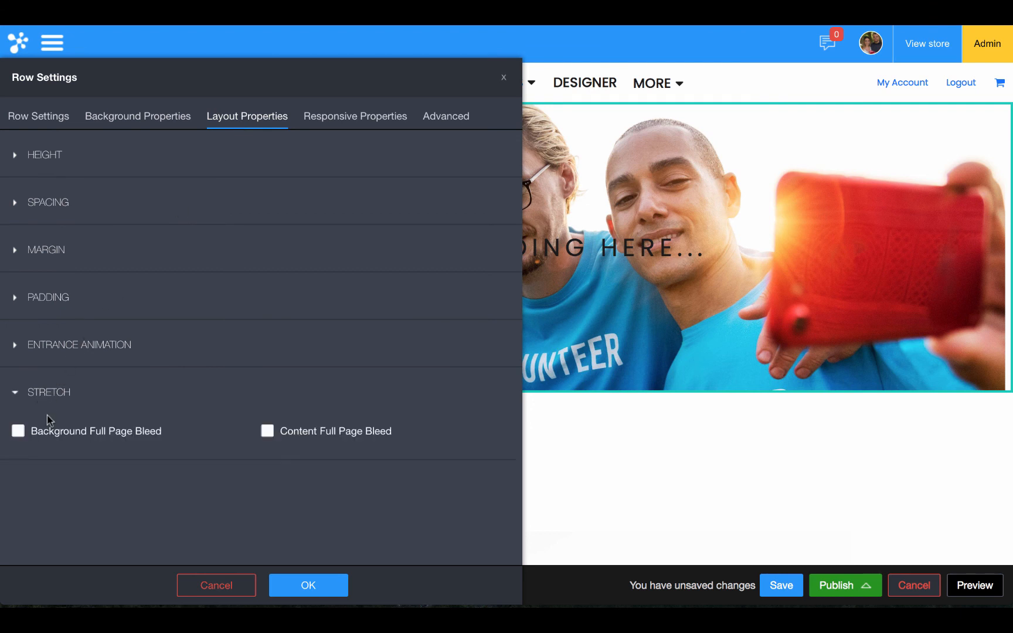
pyautogui.click(50, 438)
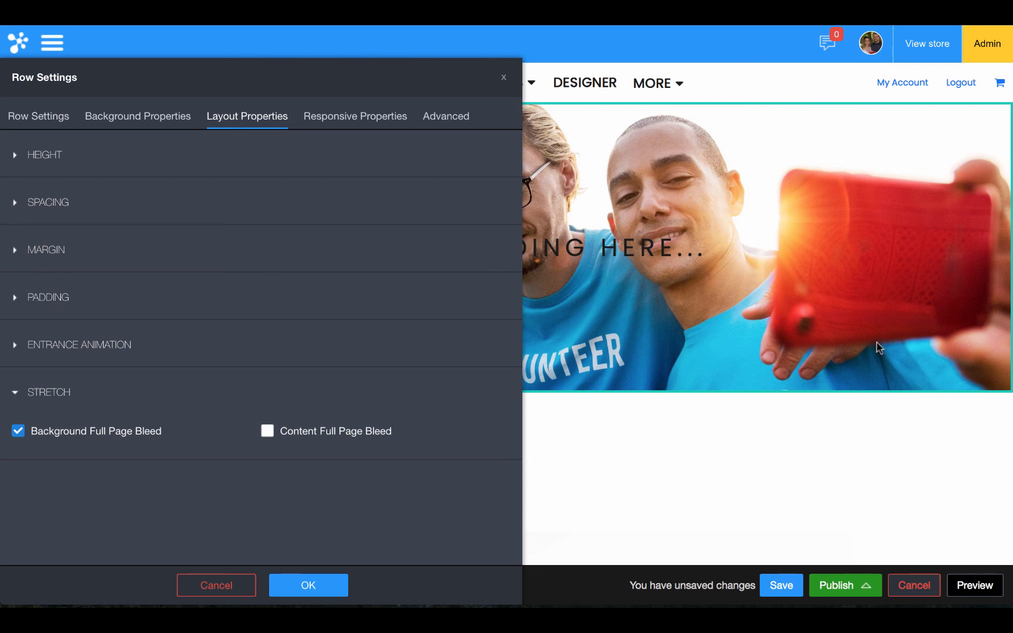
pyautogui.click(309, 592)
# - Look over the page with the full-bleed row, and review the heading row's background and layout properties without changes
pyautogui.scroll(-2, 494, 398)
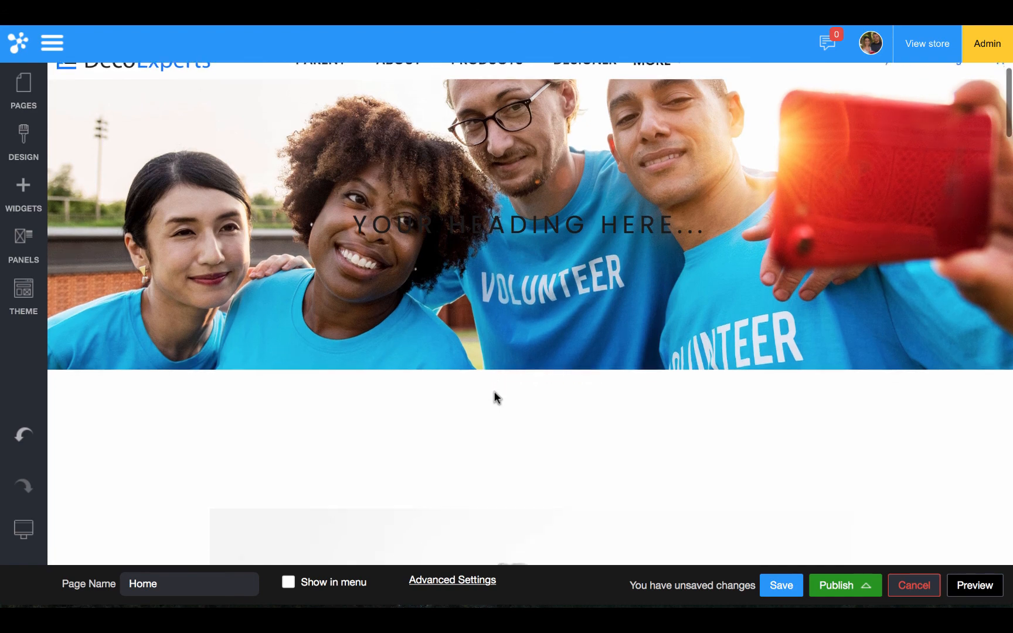
pyautogui.scroll(-3, 494, 398)
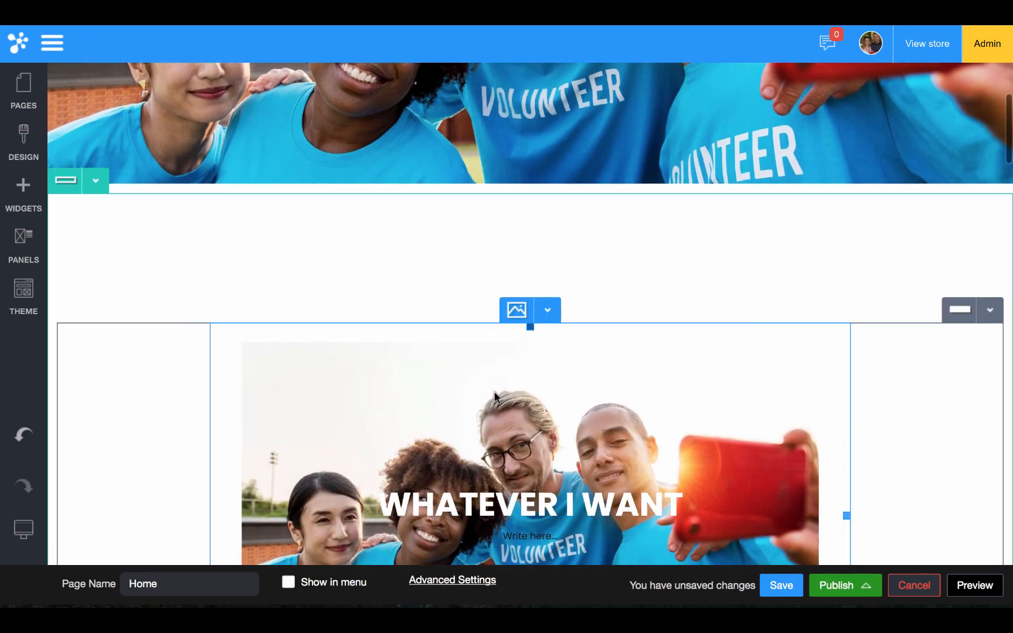
pyautogui.scroll(-4, 494, 393)
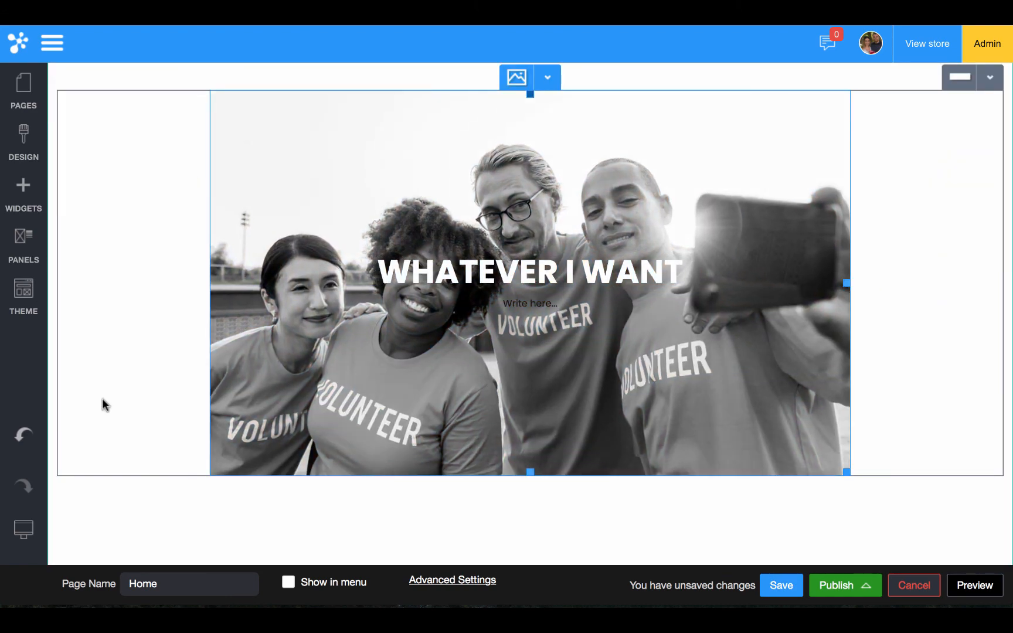
pyautogui.scroll(5, 102, 399)
pyautogui.scroll(2, 102, 400)
pyautogui.scroll(1, 178, 120)
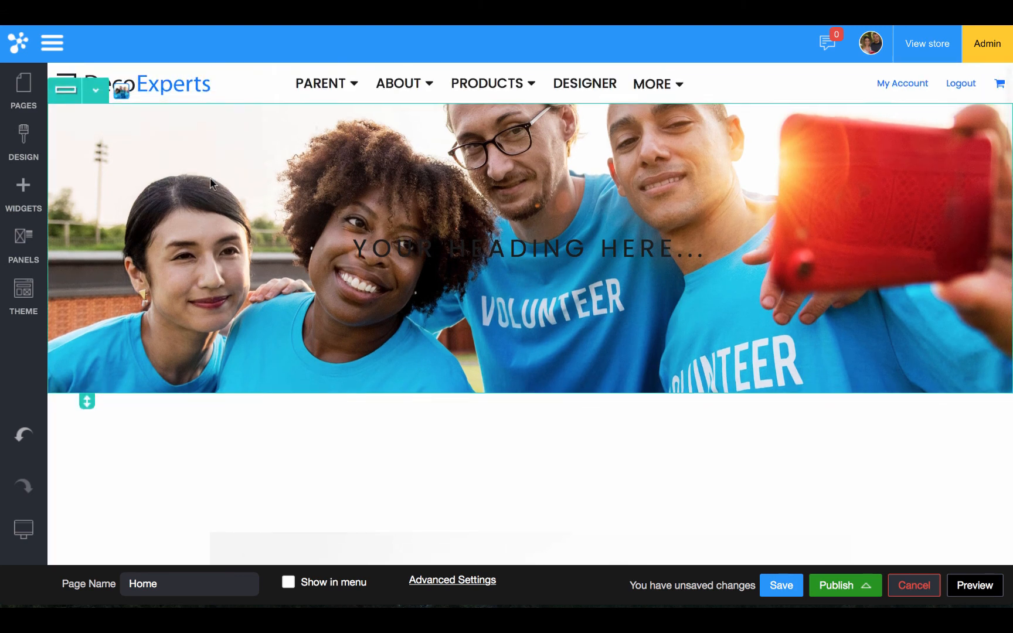
pyautogui.click(95, 89)
pyautogui.click(103, 118)
pyautogui.click(118, 119)
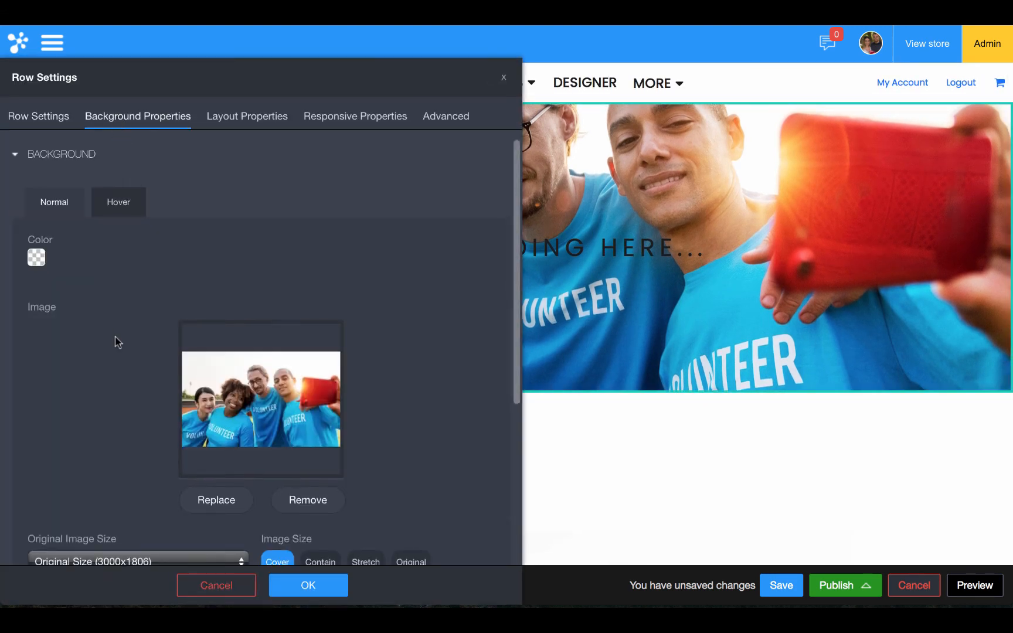
pyautogui.scroll(-4, 90, 412)
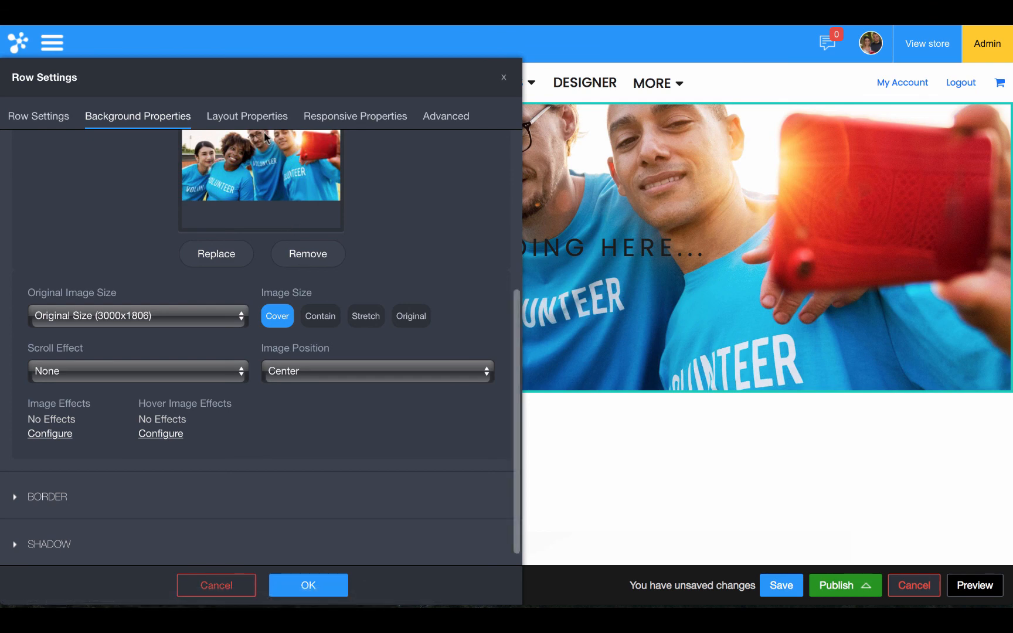
pyautogui.click(247, 116)
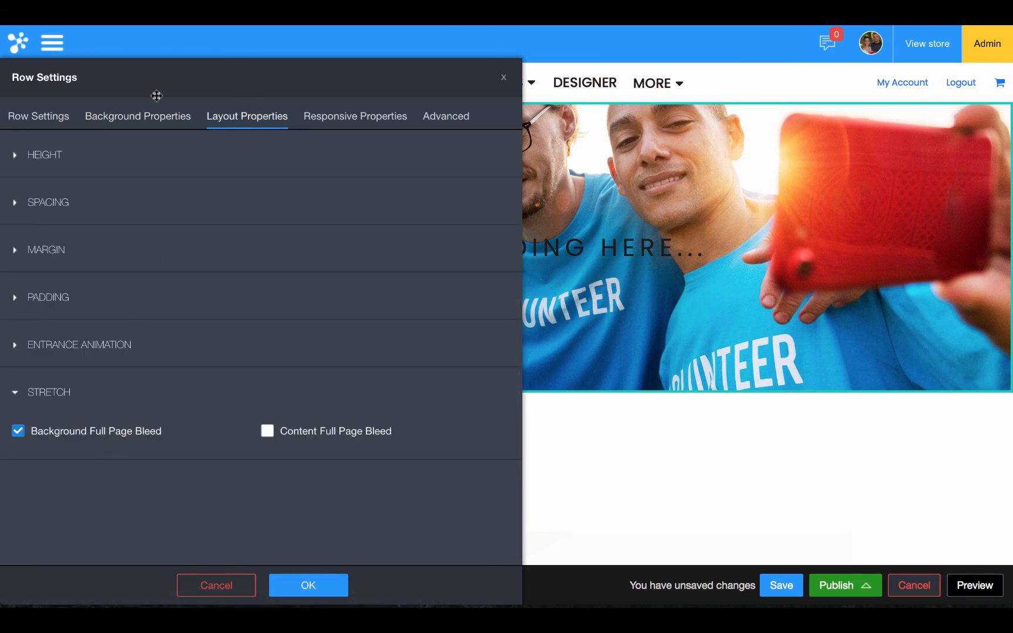
pyautogui.click(152, 114)
pyautogui.click(308, 585)
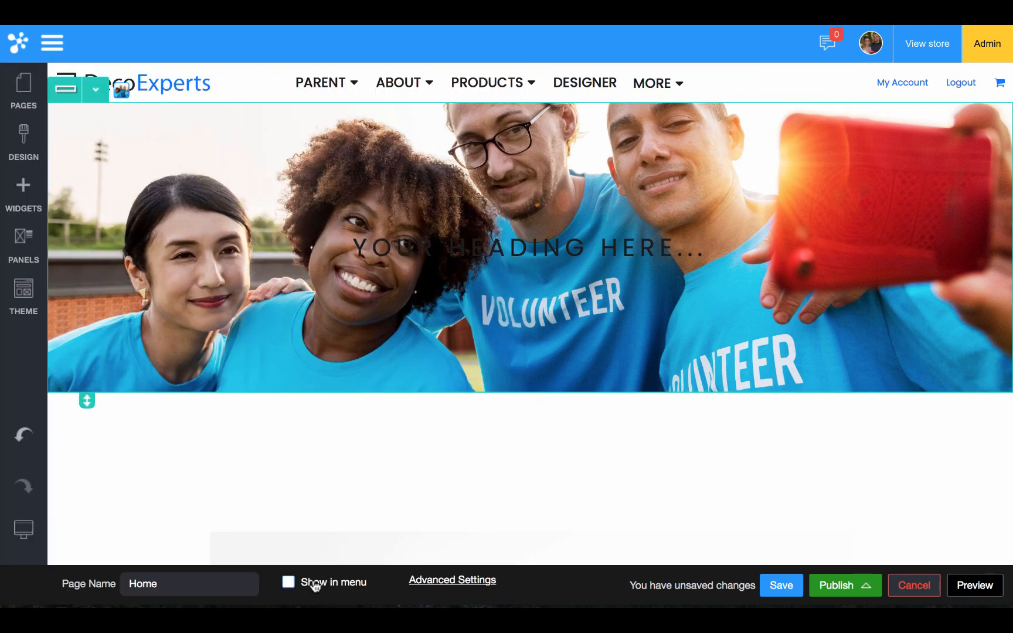
# - Switch the page to the View In Monitor size and shorten the heading row there
pyautogui.moveTo(24, 529)
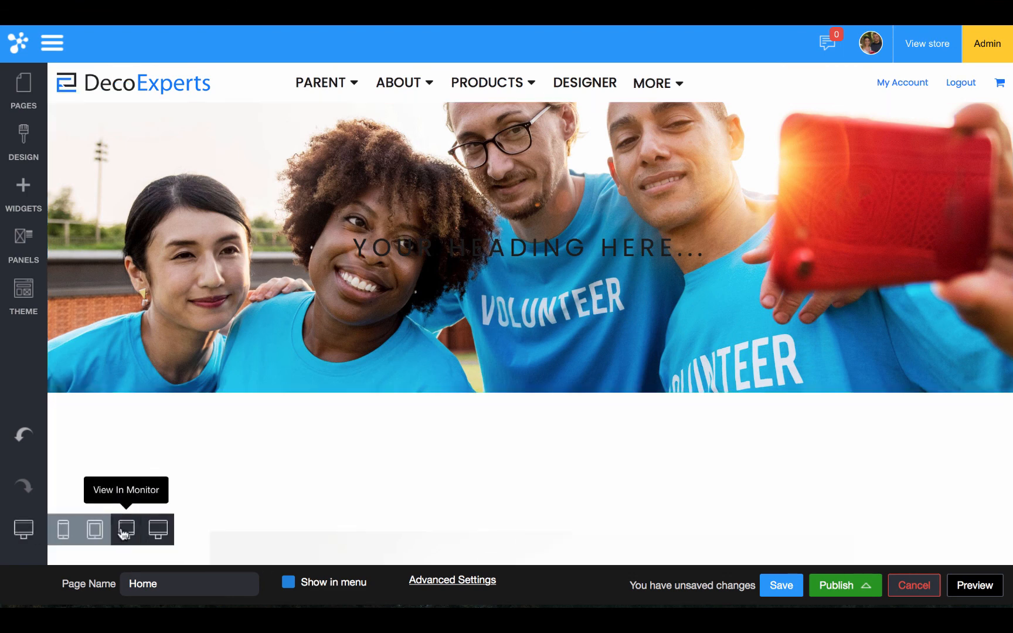
pyautogui.click(126, 529)
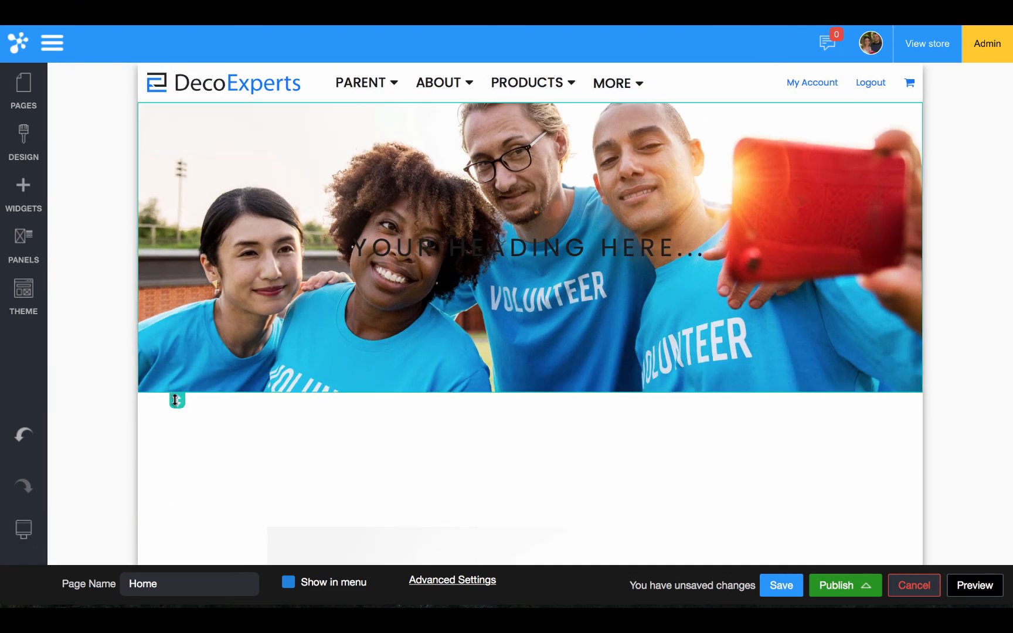
pyautogui.scroll(-3, 160, 316)
# - Switch the page to the tablet view and reduce the heading row's height for that device
pyautogui.moveTo(24, 529)
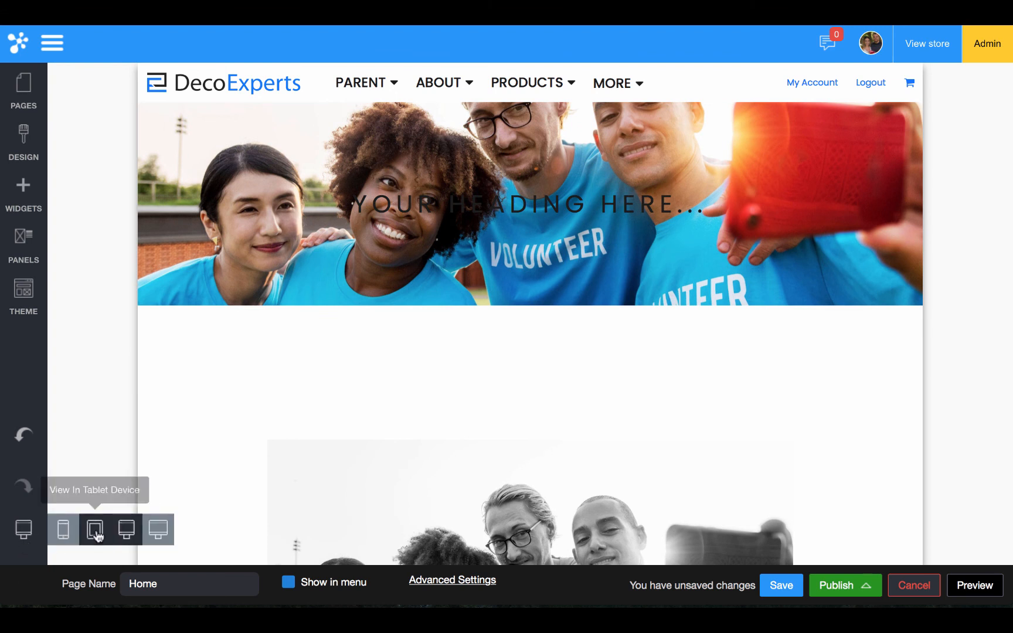
pyautogui.click(95, 529)
pyautogui.moveTo(245, 344); pyautogui.dragTo(243, 294)
# - Shorten the heading row in the mobile view, and return the page to the large desktop view
pyautogui.moveTo(23, 529)
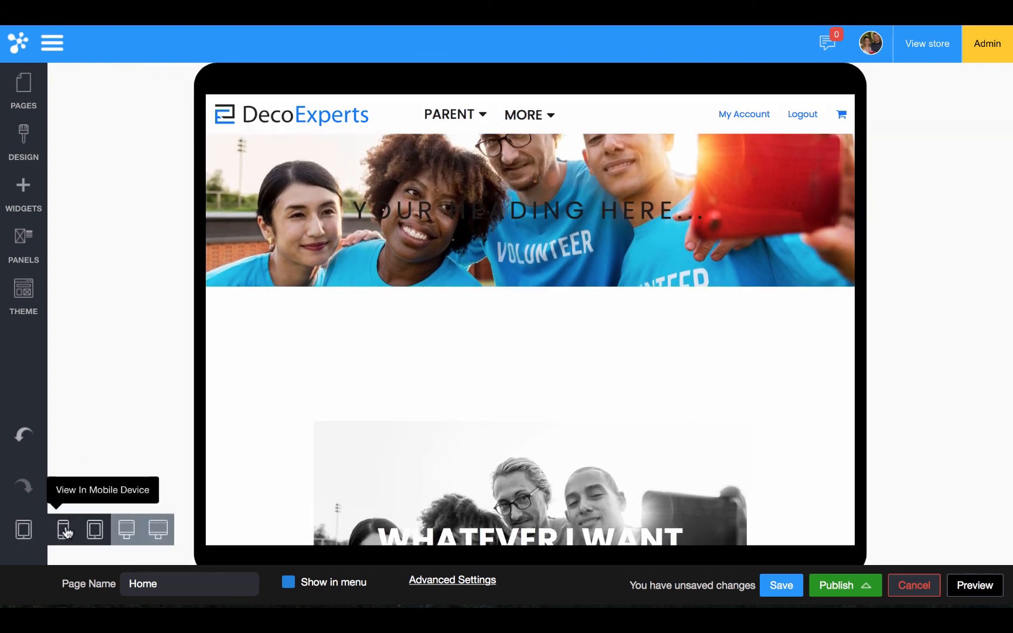
pyautogui.click(65, 530)
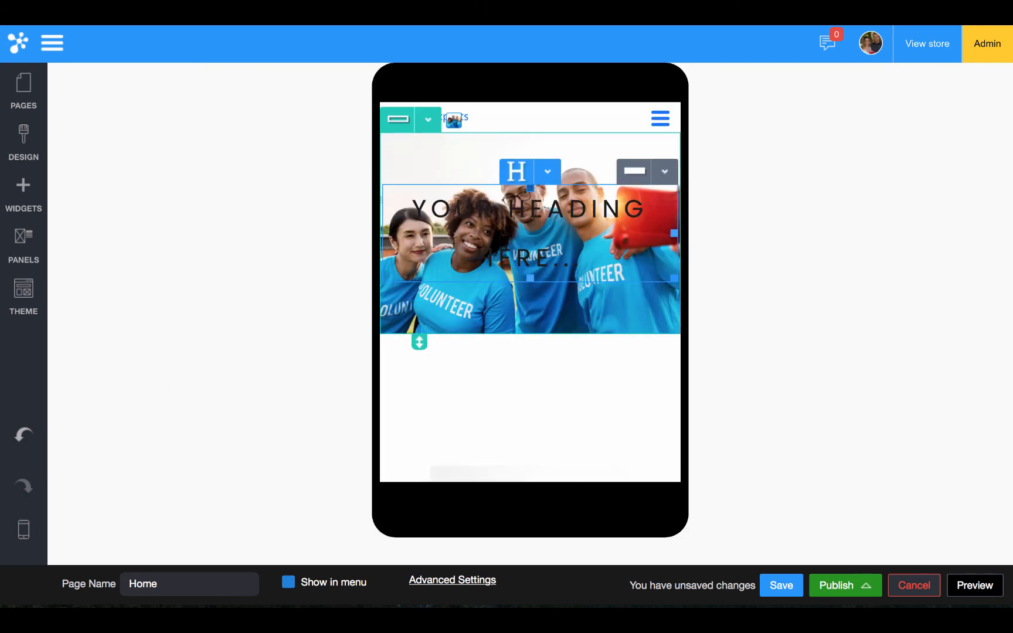
pyautogui.moveTo(423, 340); pyautogui.dragTo(419, 243)
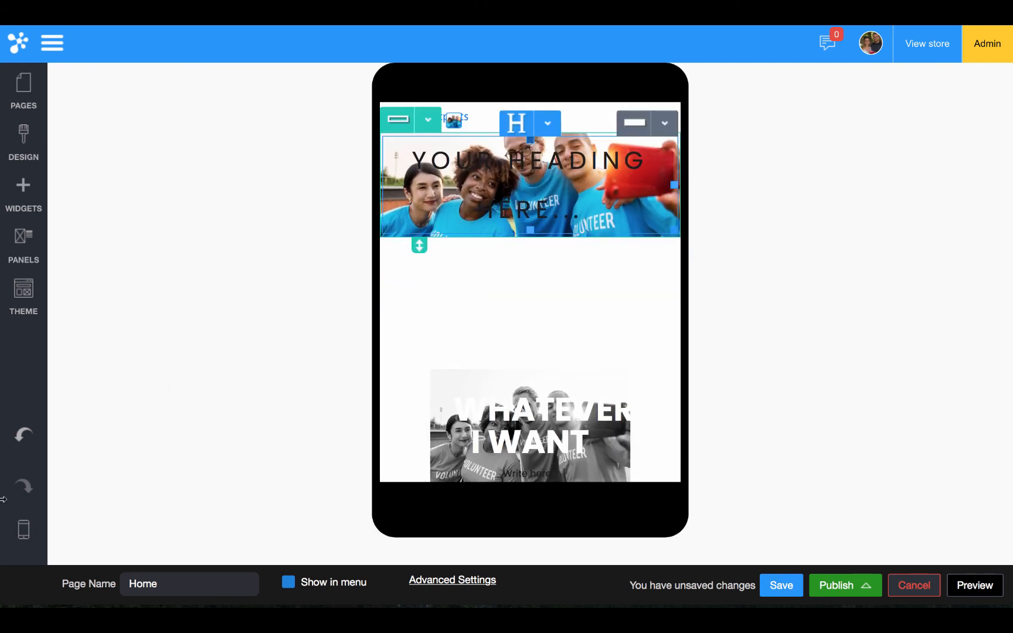
pyautogui.moveTo(24, 529)
pyautogui.click(158, 529)
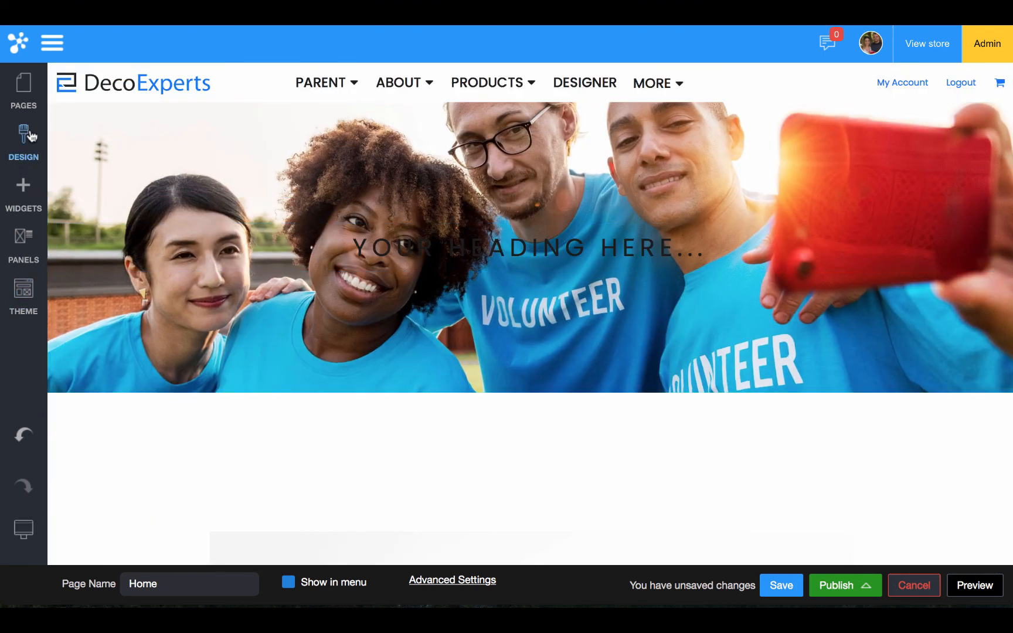
# - Review the content and design settings of the "Whatever I want" image widget, and close them with the settings kept
pyautogui.scroll(-5, 135, 199)
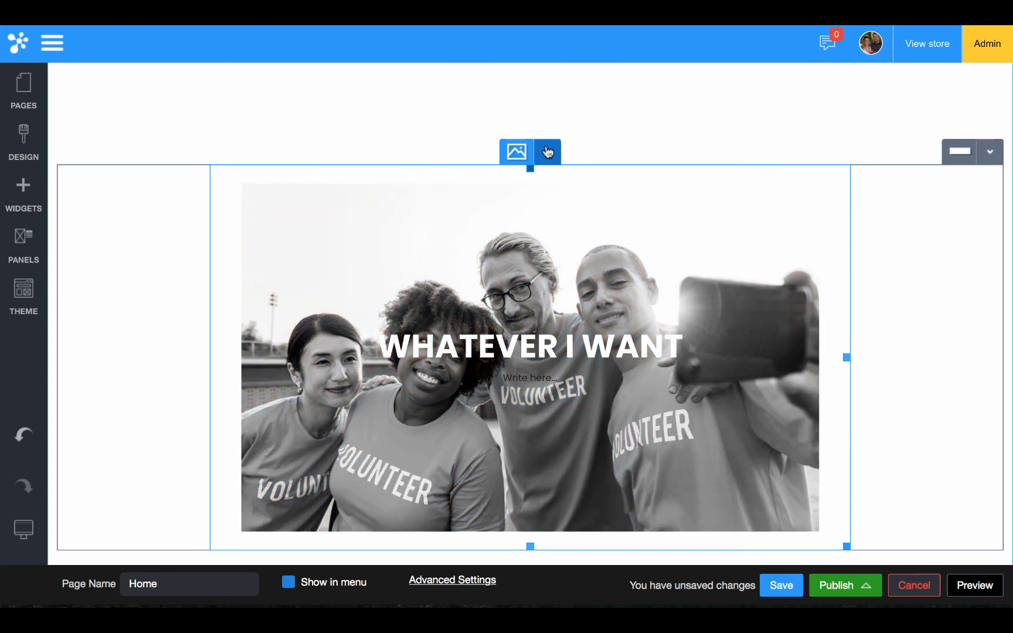
pyautogui.click(549, 152)
pyautogui.click(562, 179)
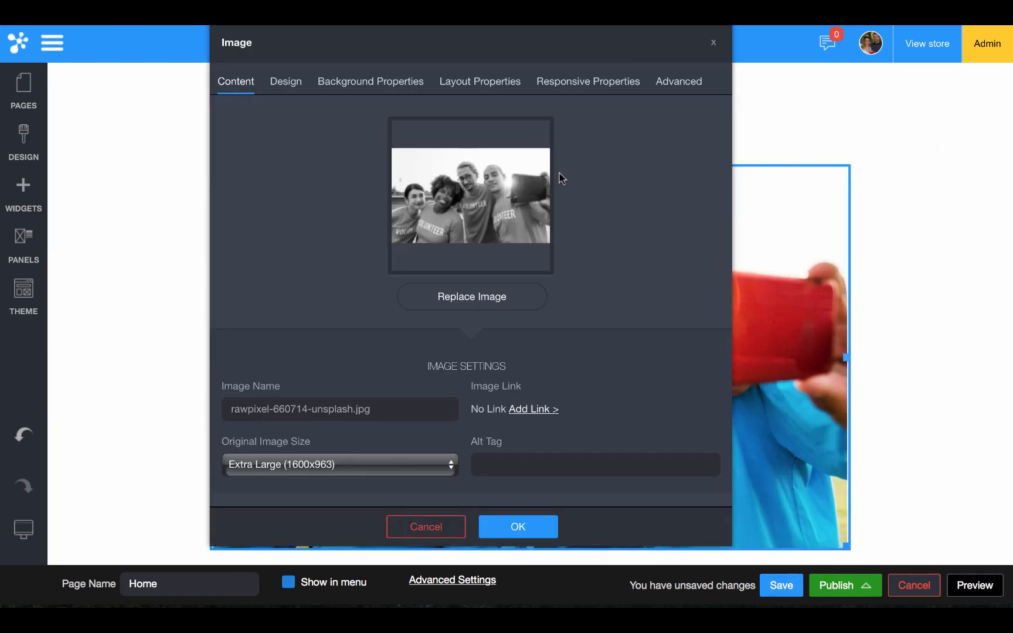
pyautogui.moveTo(440, 50); pyautogui.dragTo(232, 31)
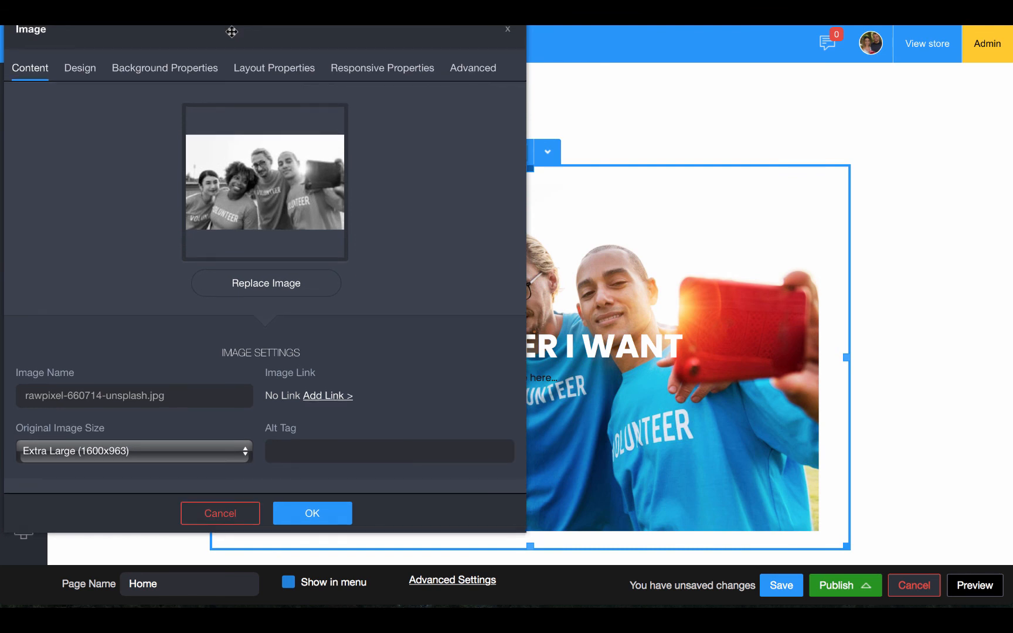
pyautogui.click(83, 70)
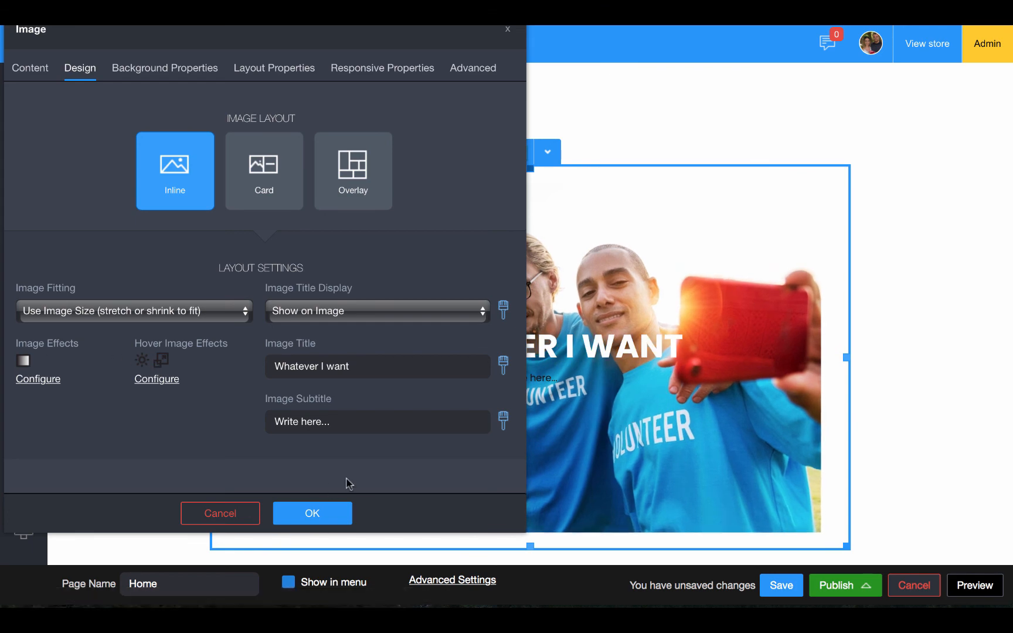
pyautogui.click(314, 513)
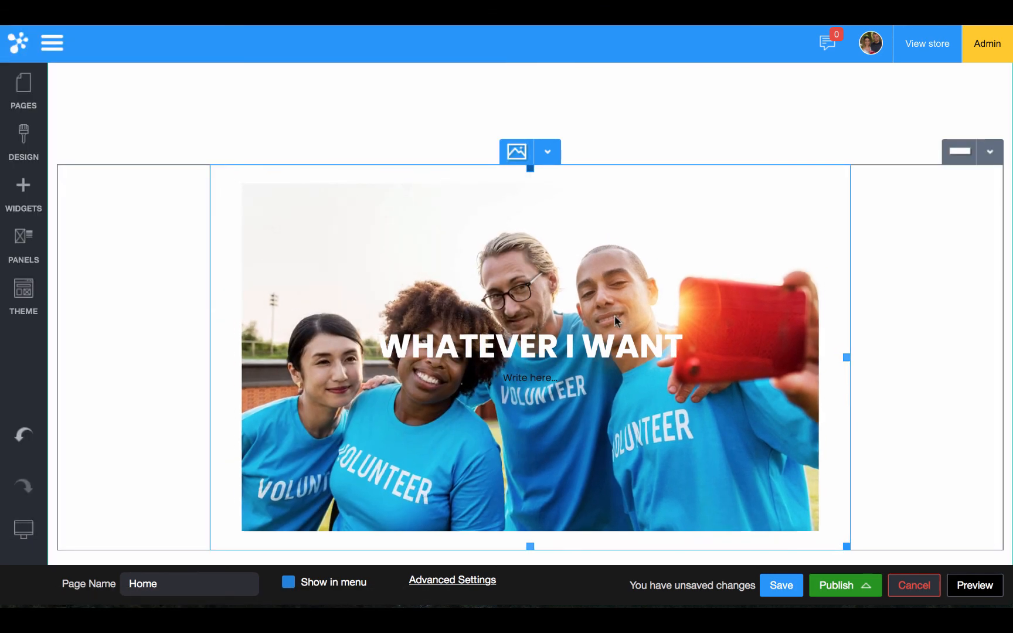
# - Switch to the smaller monitor view and shrink the "Whatever I want" image by its corner
pyautogui.scroll(-5, 614, 315)
pyautogui.scroll(5, 614, 321)
pyautogui.moveTo(26, 530)
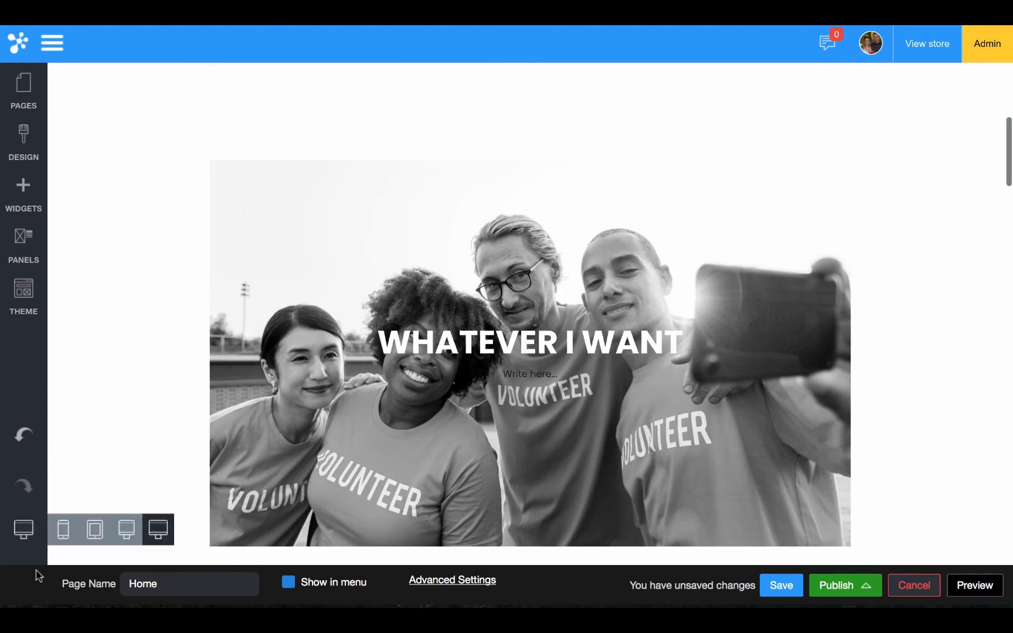
pyautogui.click(138, 534)
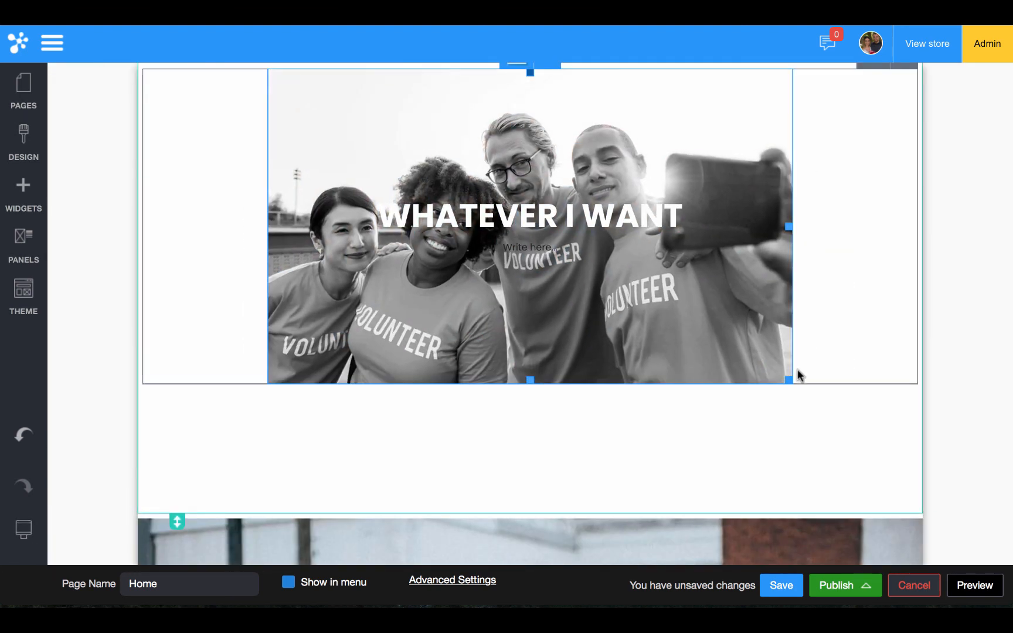
pyautogui.moveTo(789, 381); pyautogui.dragTo(654, 251)
# - Switch to the tablet view and make the "Whatever I want" image smaller for that device
pyautogui.moveTo(23, 530)
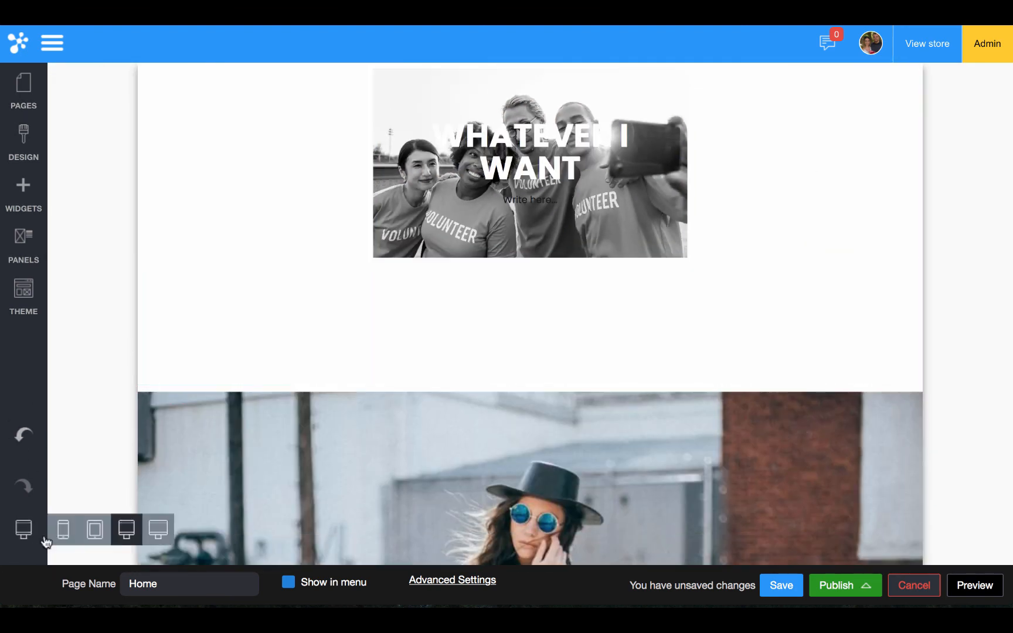
pyautogui.click(95, 530)
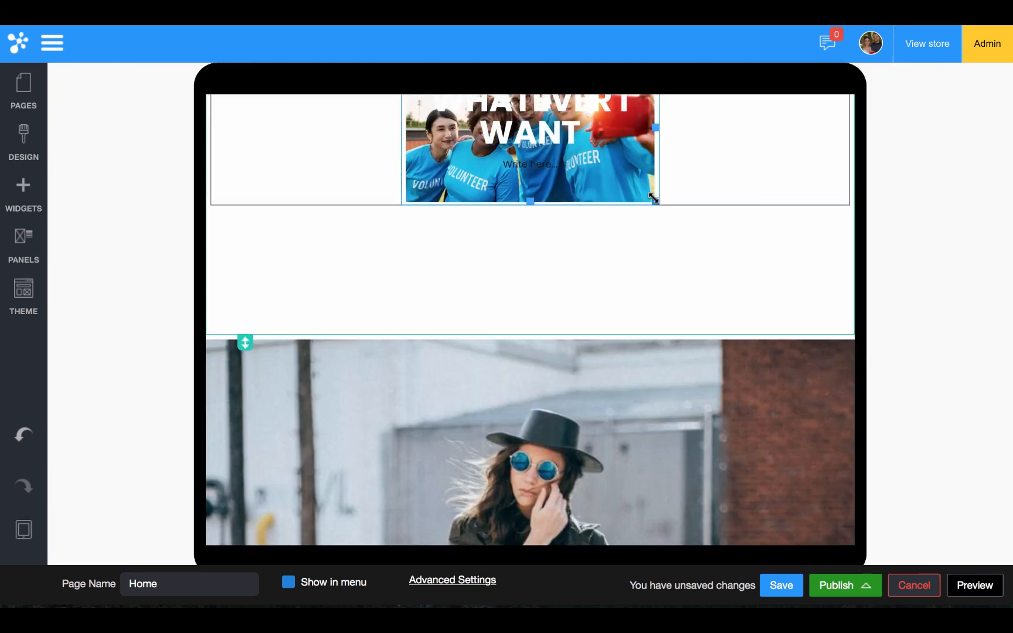
pyautogui.moveTo(656, 202); pyautogui.dragTo(710, 240)
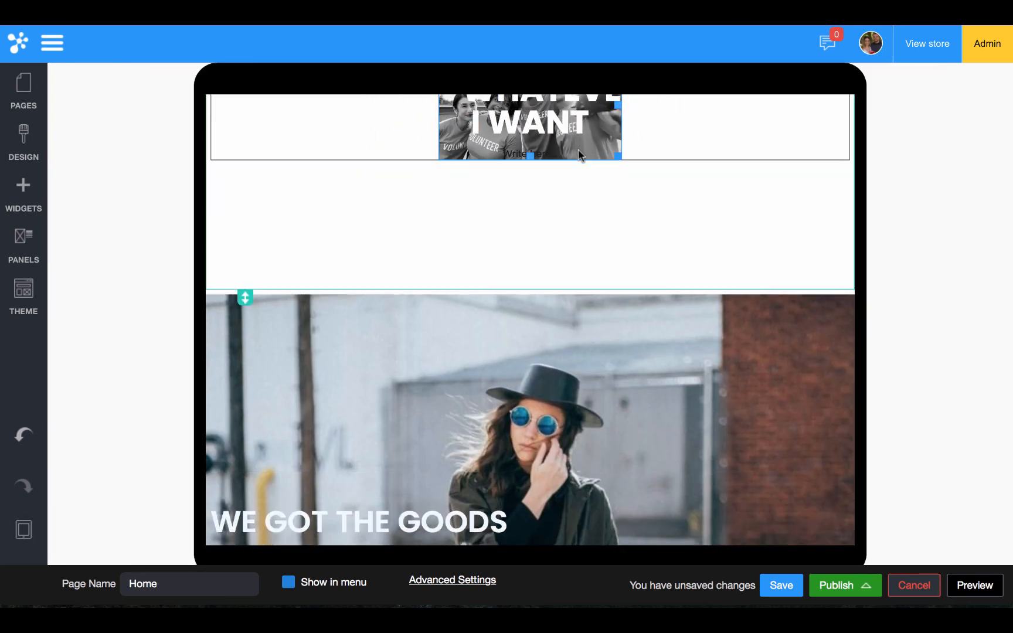
# - Check the image in the mobile view, and return to the large desktop view to look over the page
pyautogui.click(63, 529)
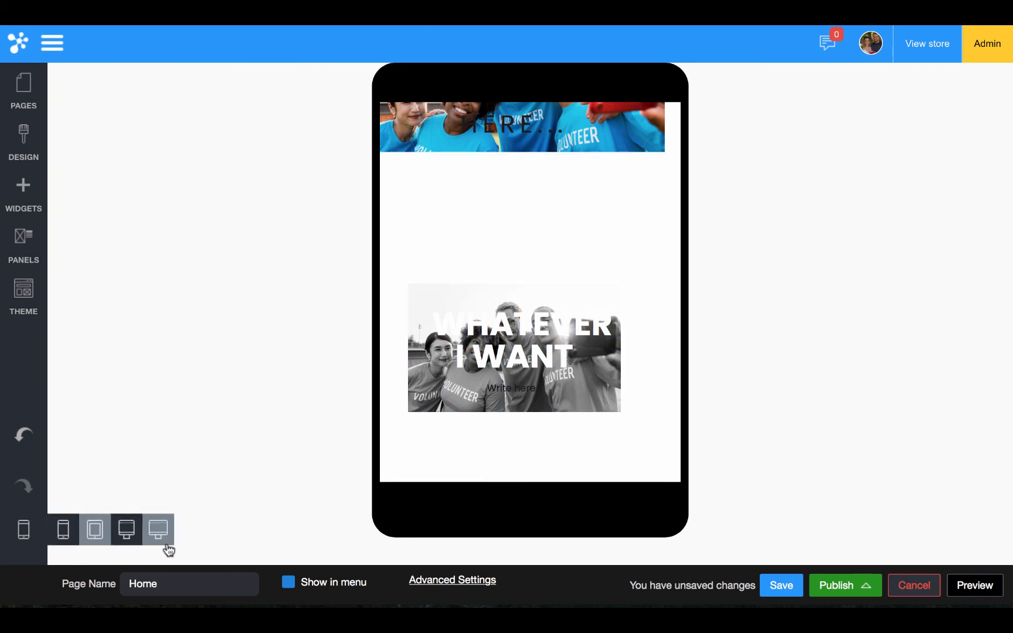
pyautogui.click(160, 530)
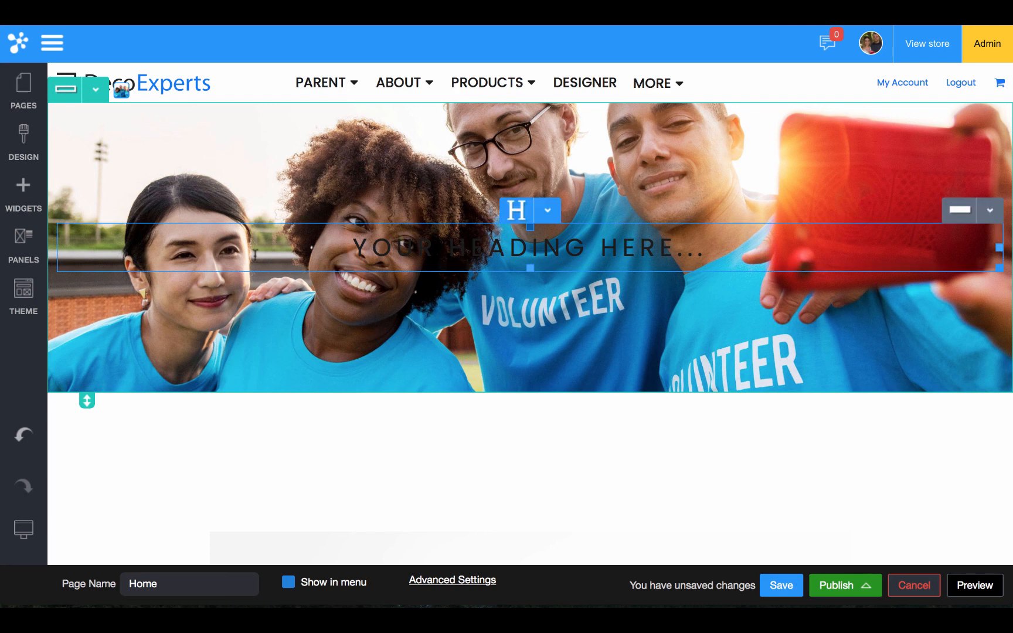
pyautogui.scroll(-3, 255, 253)
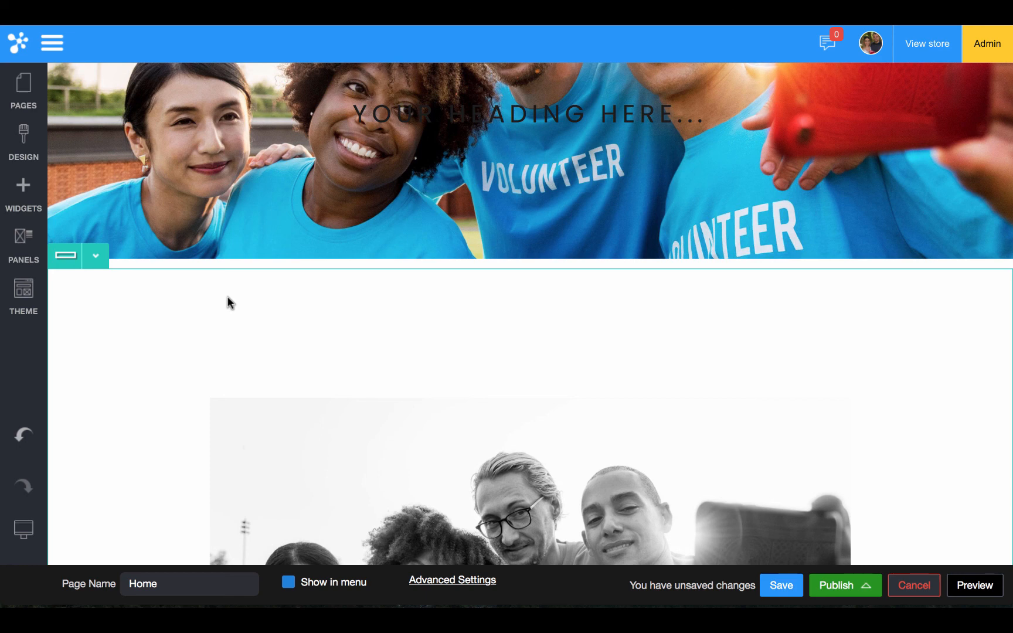
pyautogui.scroll(2, 227, 296)
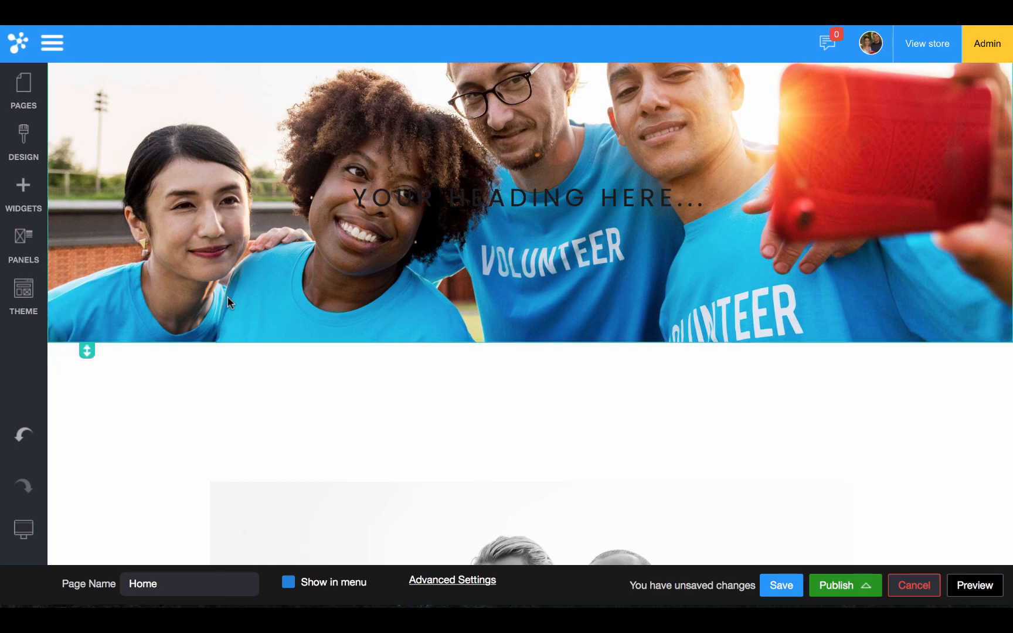